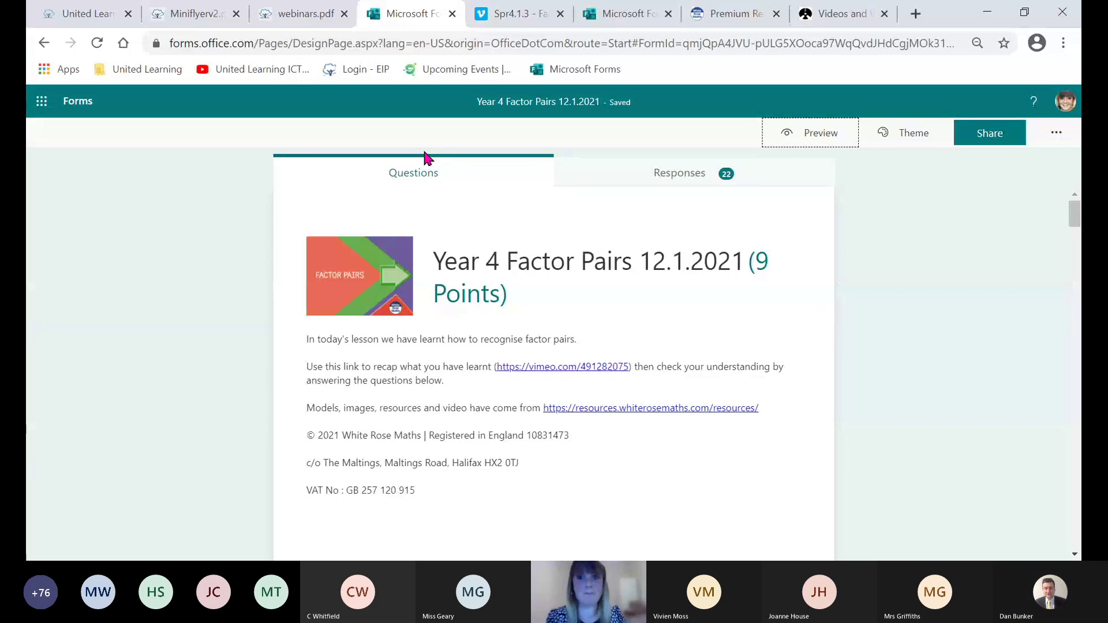
- Switch to the Decimals to Percentages form and show where Forms is found among the Office 365 apps
{"action": "left_click", "coordinate": [622, 15]}
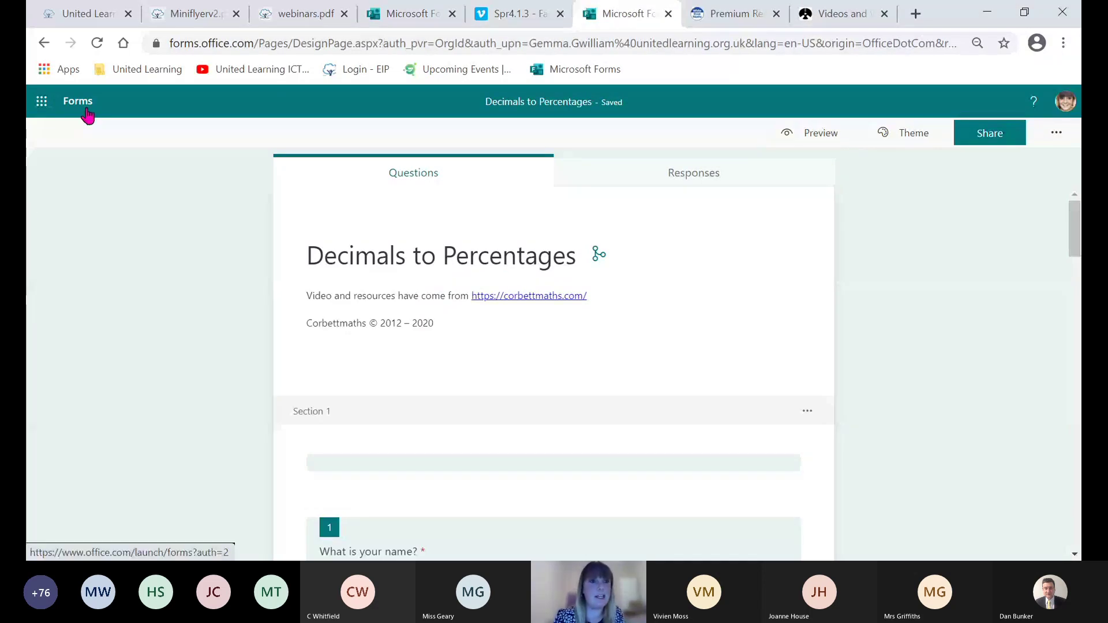
{"action": "left_click", "coordinate": [41, 101]}
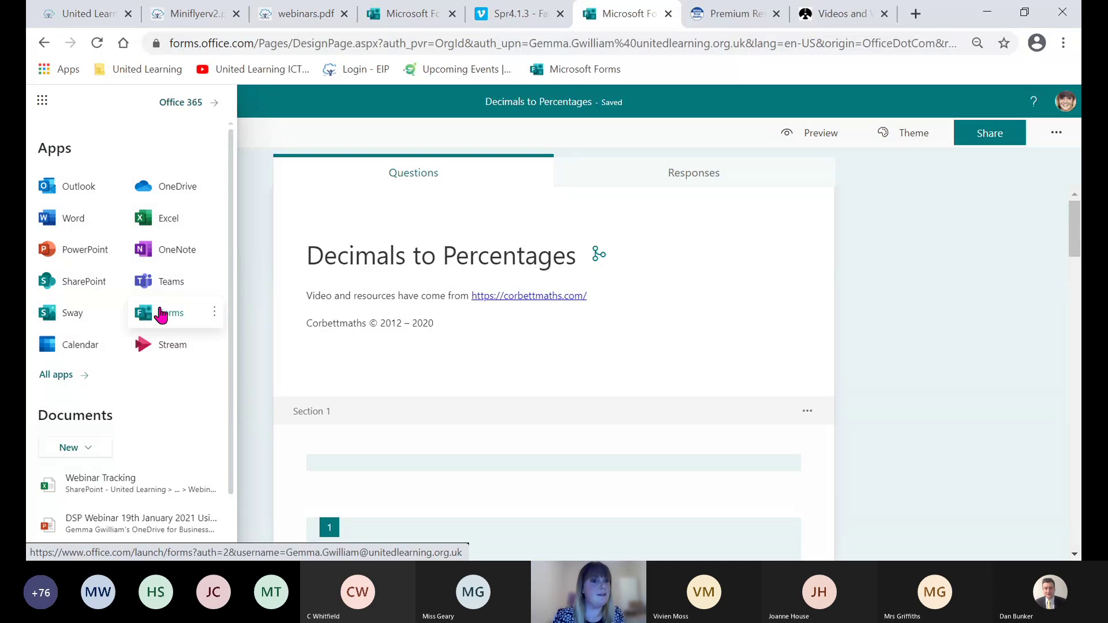
{"action": "left_click", "coordinate": [161, 315]}
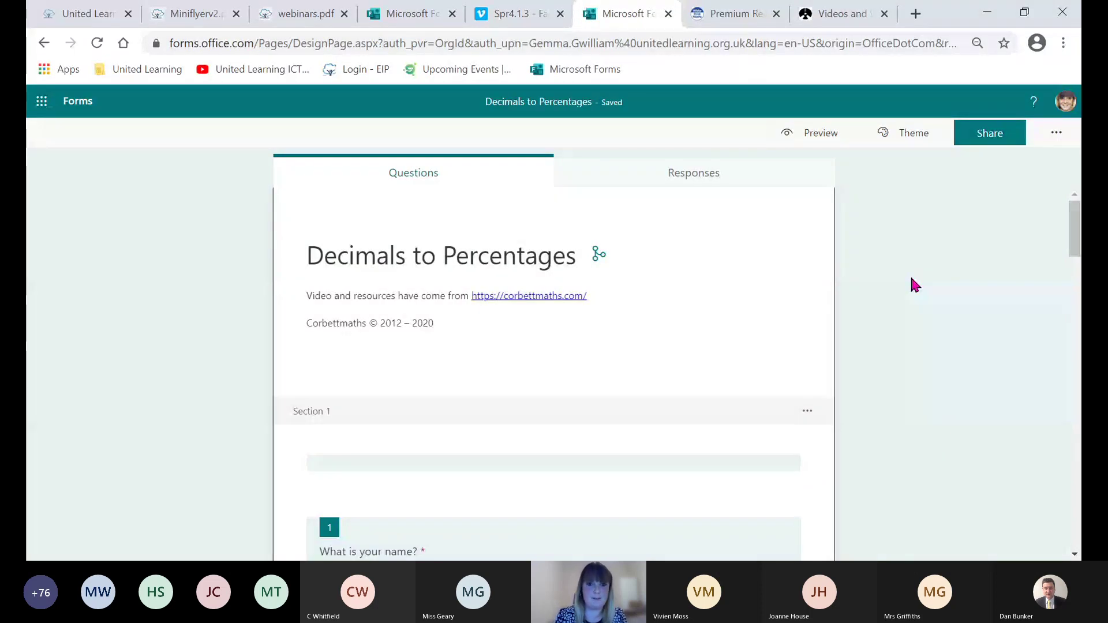
- View the options available for Section 1 of the form without applying any of them
{"action": "left_click_drag", "start_coordinate": [1074, 246], "coordinate": [1076, 277]}
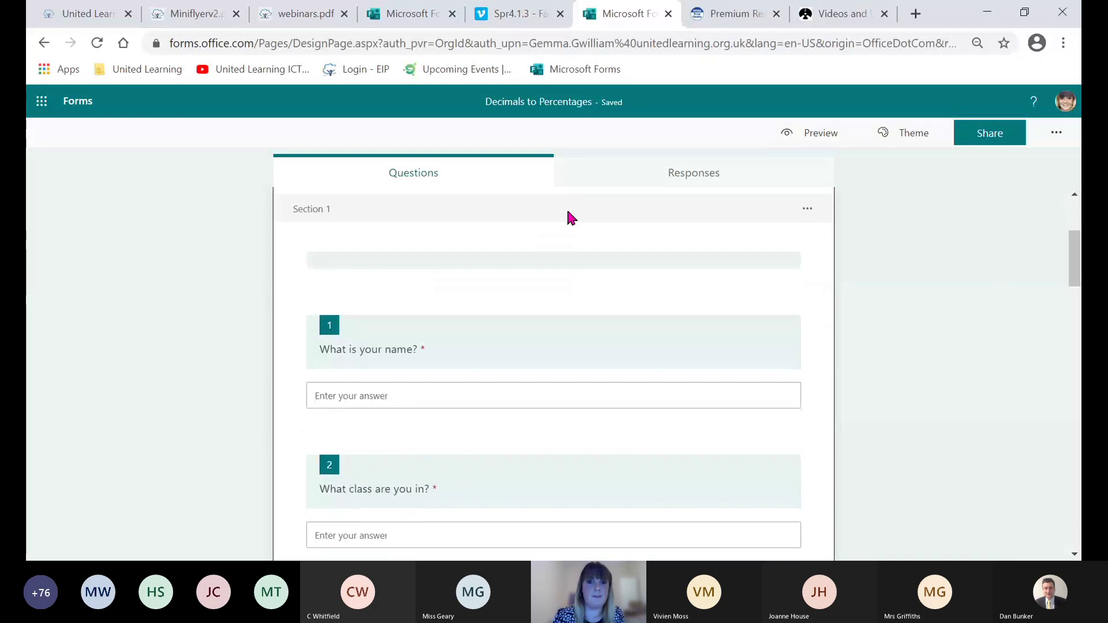
{"action": "left_click", "coordinate": [805, 211]}
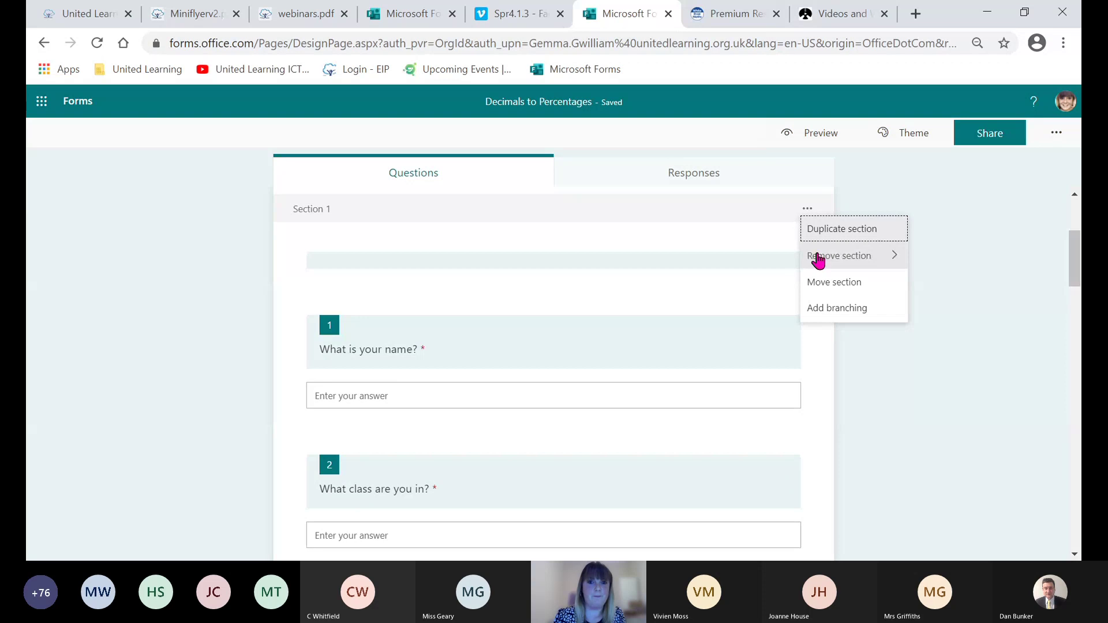
{"action": "left_click", "coordinate": [525, 211]}
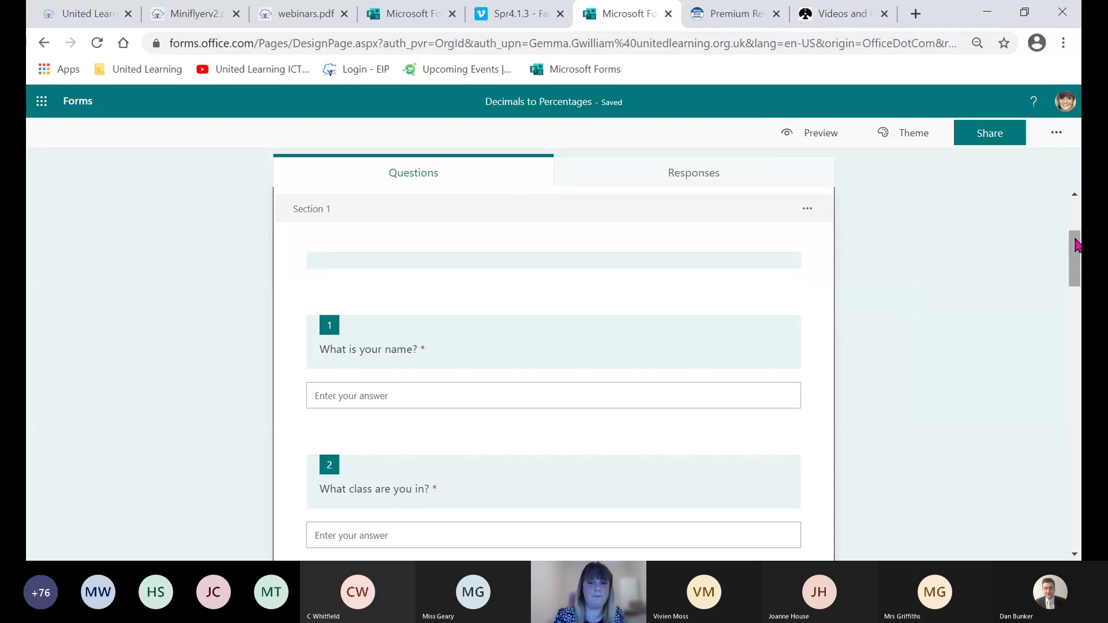
- Delete the question "What class are you in?" from Section 1
{"action": "left_click_drag", "start_coordinate": [1078, 244], "coordinate": [1072, 273]}
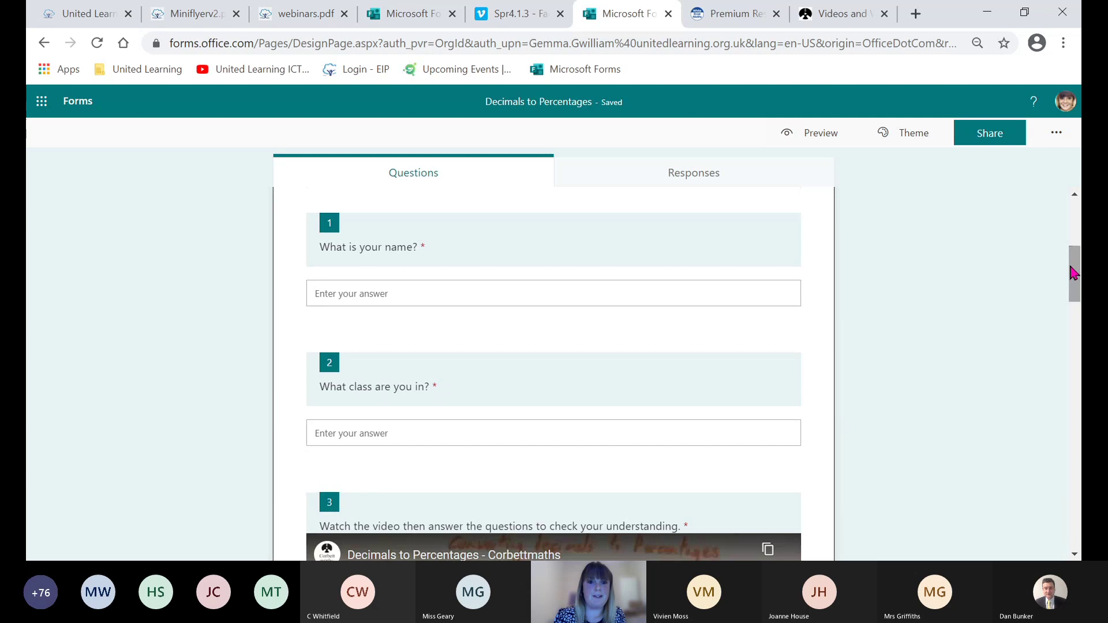
{"action": "left_click", "coordinate": [725, 379]}
{"action": "left_click", "coordinate": [724, 323]}
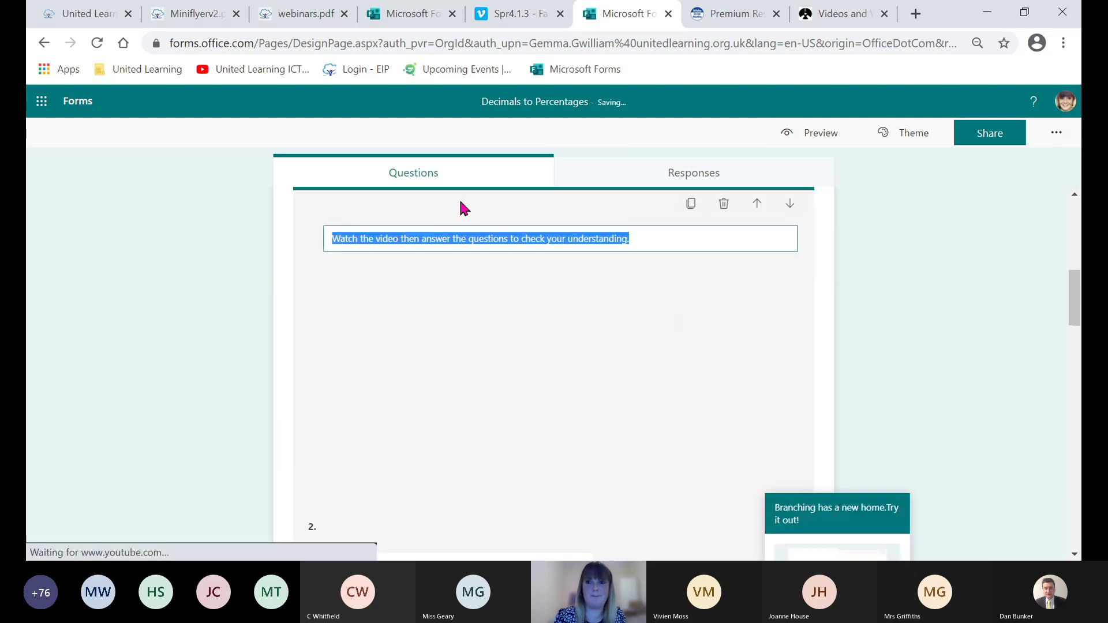
- Add a text question reading "What class are you in?" directly after the "What is your name?" question
{"action": "left_click", "coordinate": [1077, 281]}
{"action": "scroll", "coordinate": [1076, 281], "scroll_direction": "up", "scroll_amount": 3}
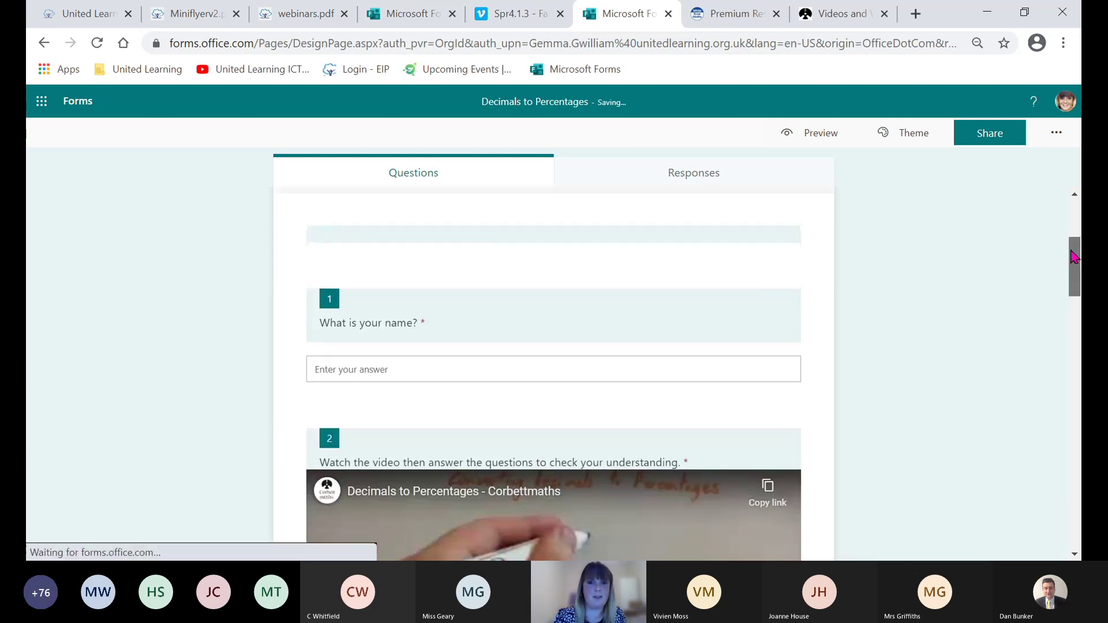
{"action": "left_click", "coordinate": [622, 297]}
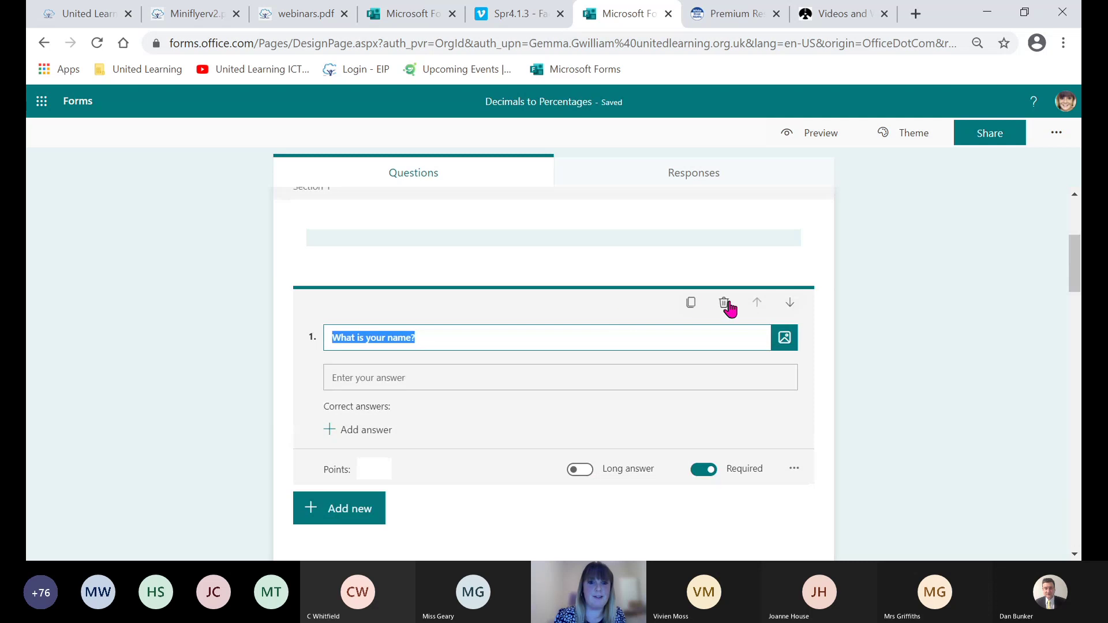
{"action": "left_click", "coordinate": [338, 511]}
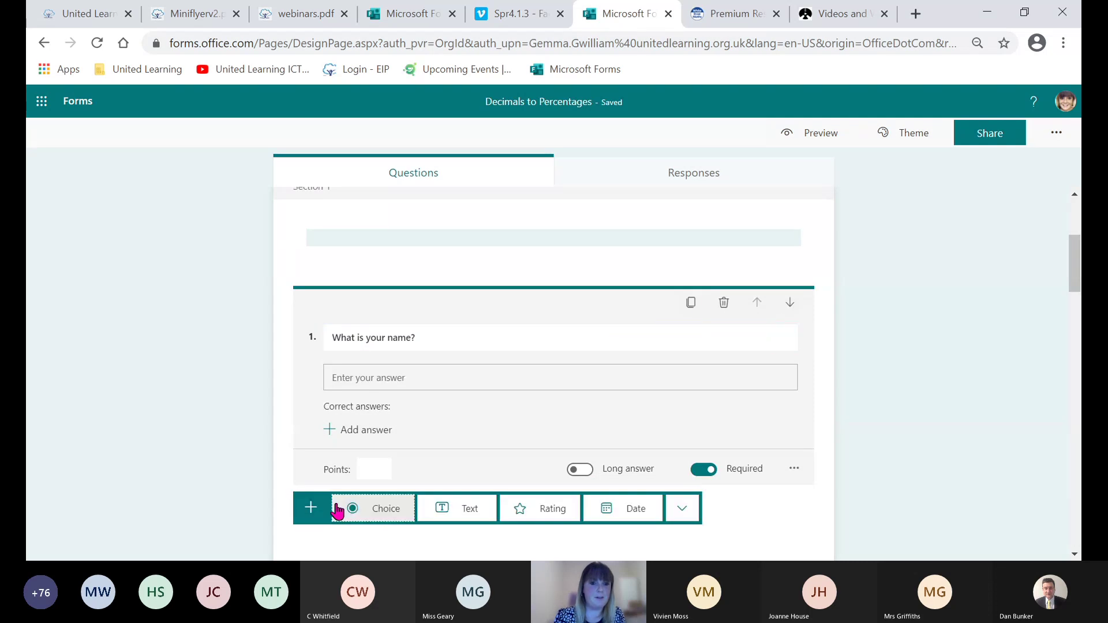
{"action": "left_click", "coordinate": [456, 511]}
{"action": "type", "text": "What cla"}
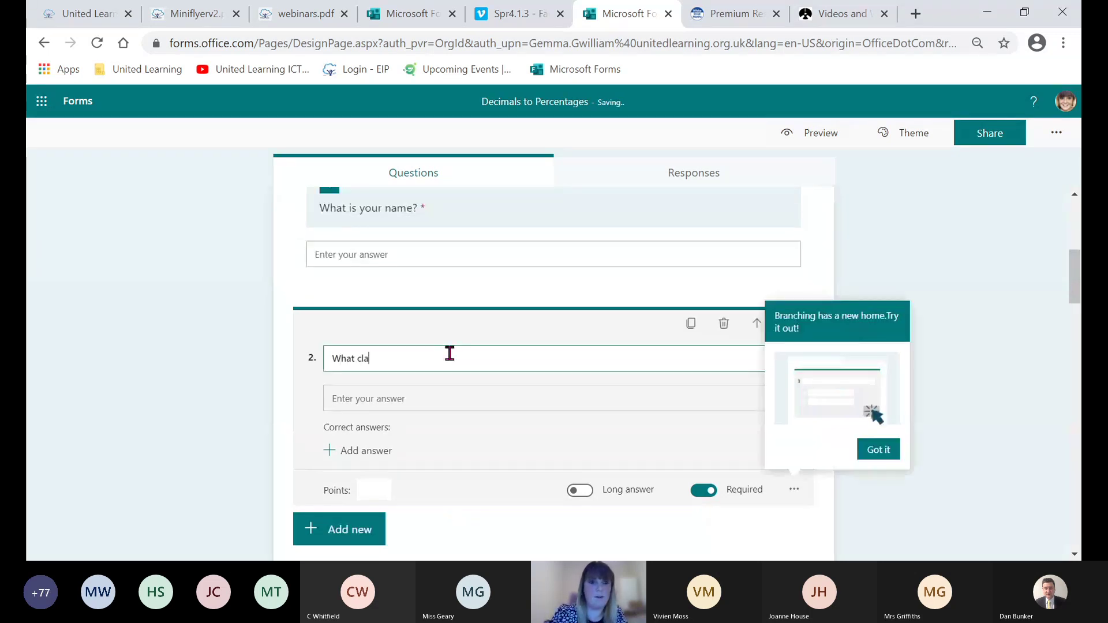
{"action": "type", "text": "ss are"}
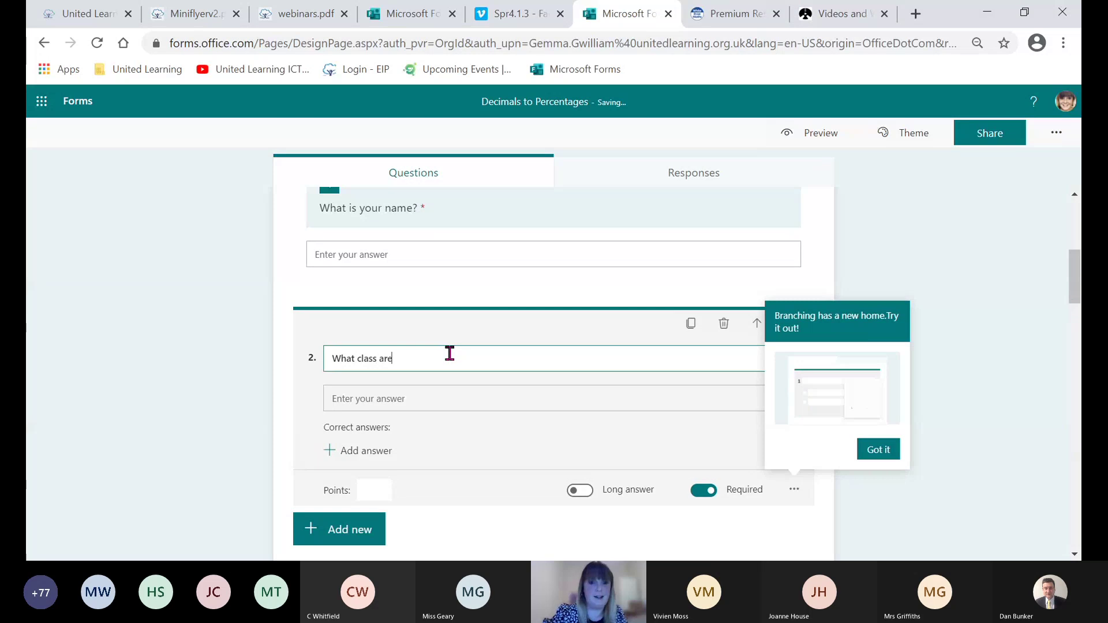
{"action": "type", "text": " you in?"}
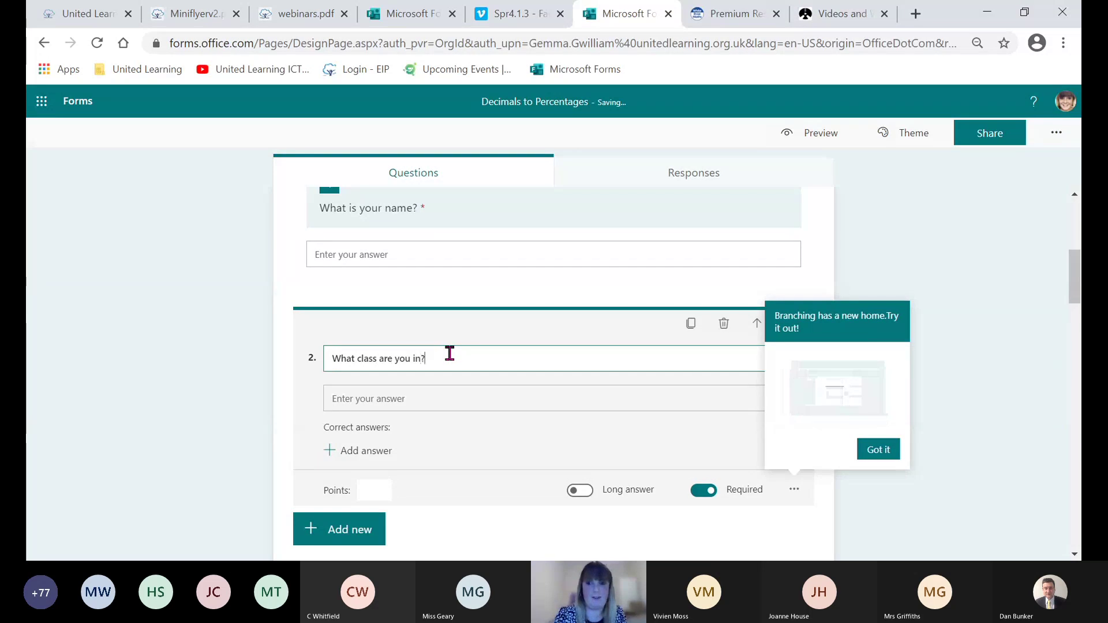
{"action": "left_click", "coordinate": [908, 261]}
{"action": "left_click", "coordinate": [691, 283]}
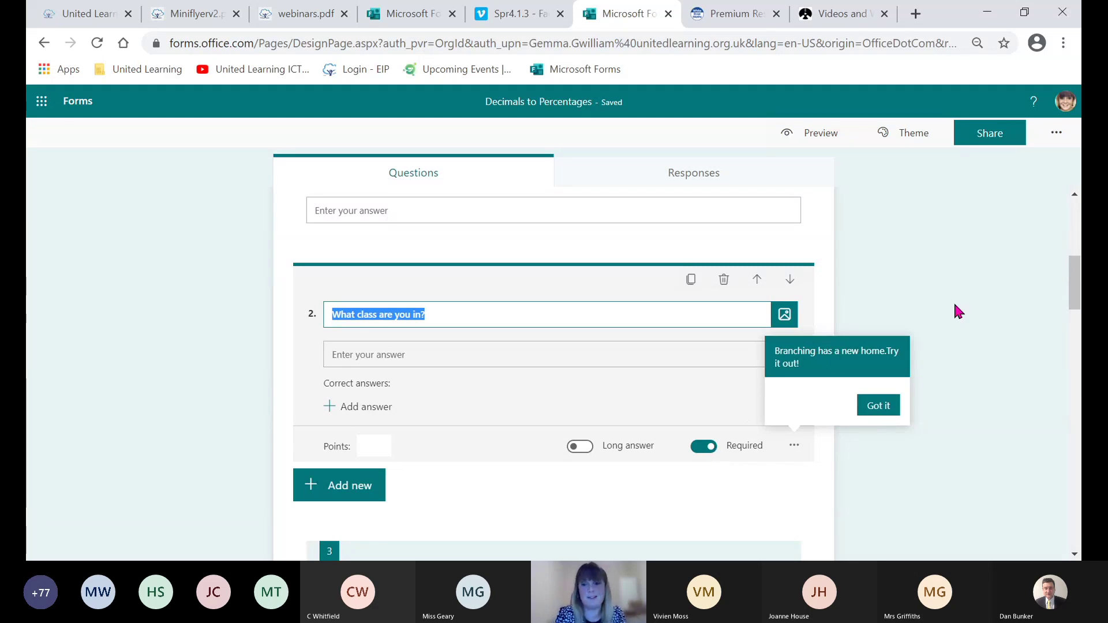
- Delete question 3, which holds the Corbettmaths Decimals to Percentages video
{"action": "left_click", "coordinate": [1074, 303]}
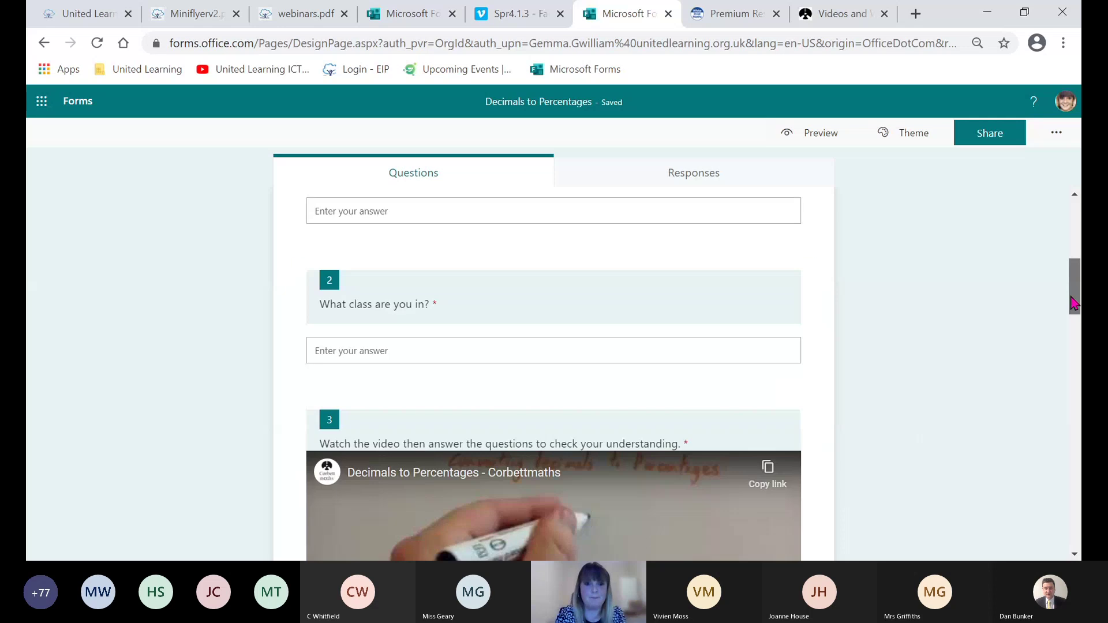
{"action": "scroll", "coordinate": [922, 310], "scroll_direction": "down", "scroll_amount": 3}
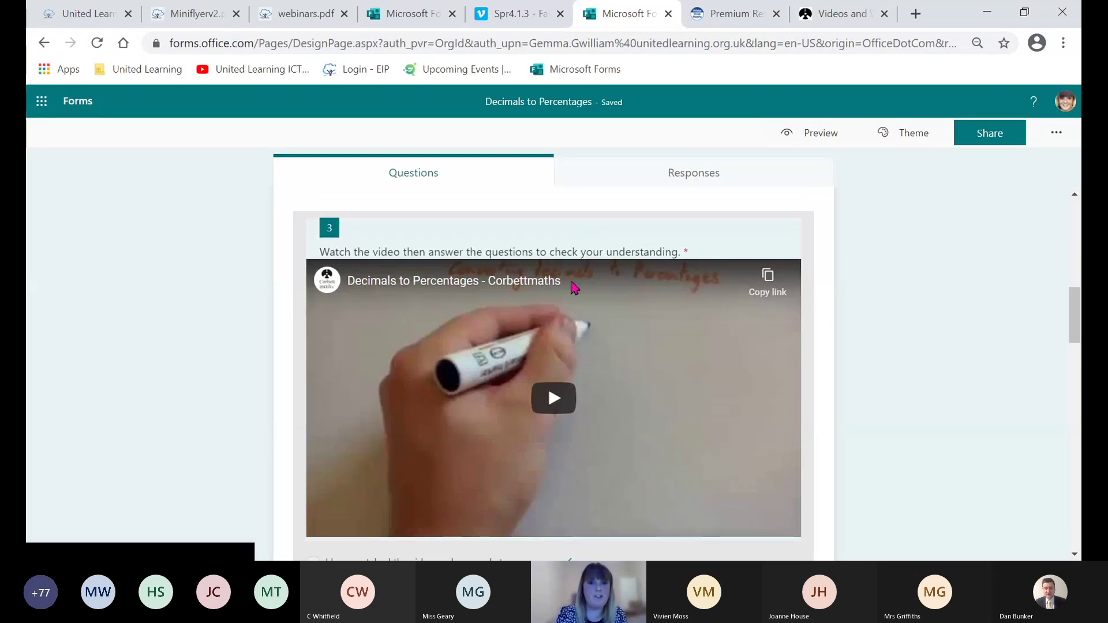
{"action": "left_click", "coordinate": [745, 242]}
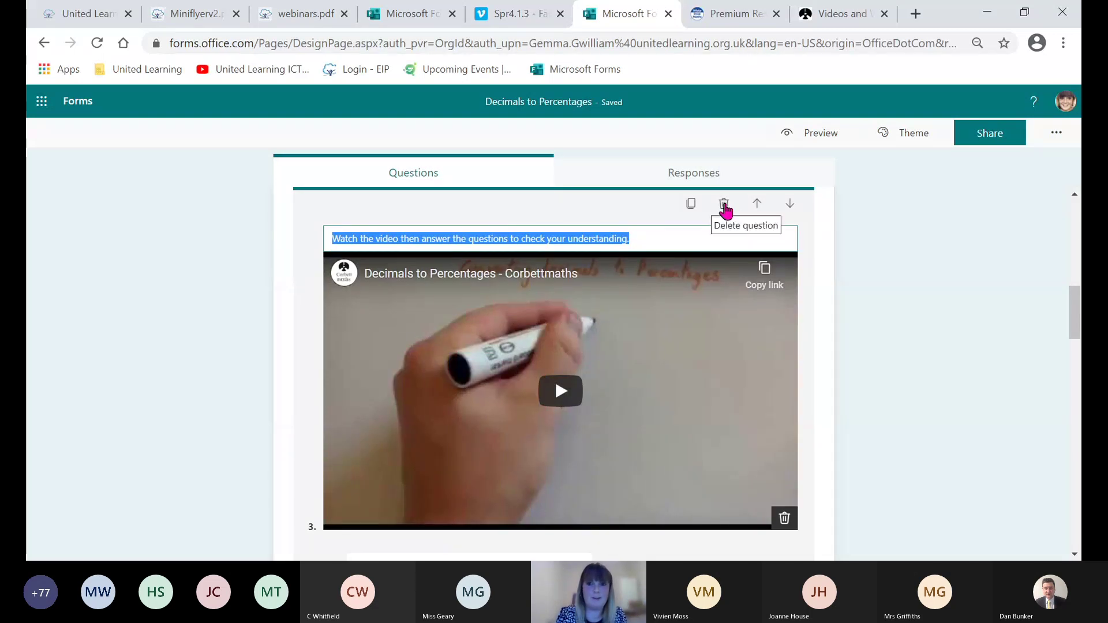
{"action": "left_click", "coordinate": [724, 206]}
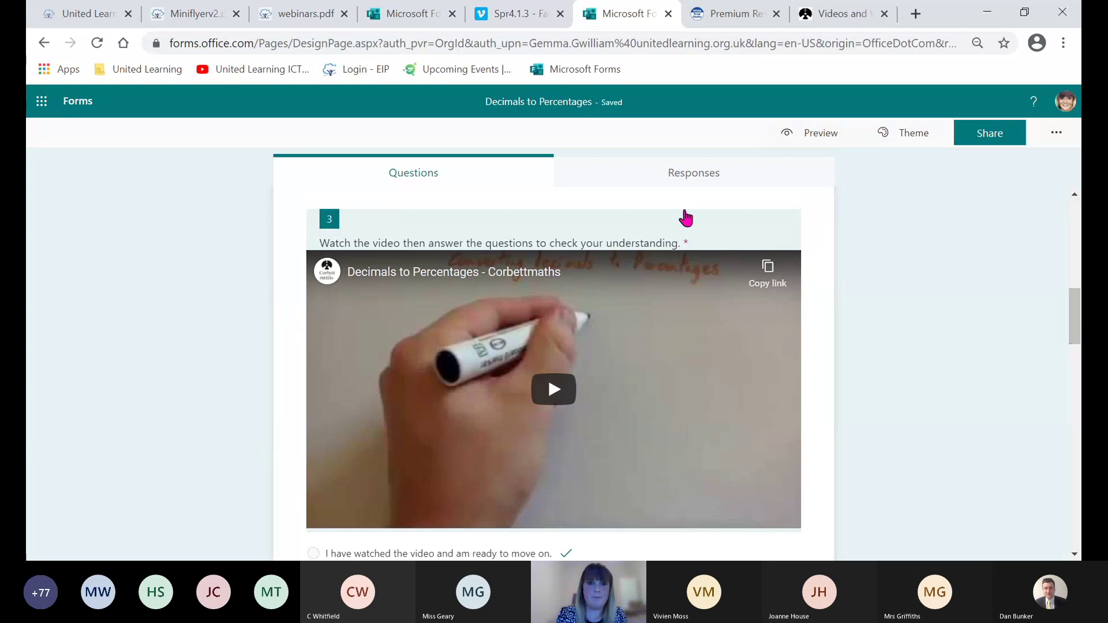
{"action": "left_click_drag", "start_coordinate": [1074, 316], "coordinate": [1076, 297]}
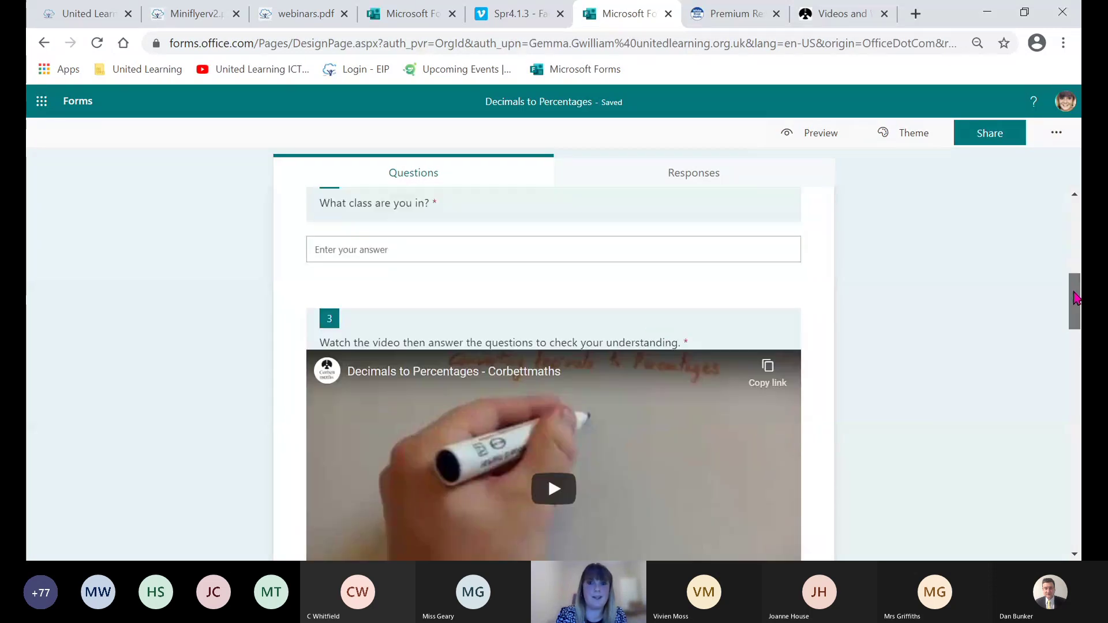
{"action": "left_click", "coordinate": [688, 314]}
{"action": "left_click", "coordinate": [725, 205]}
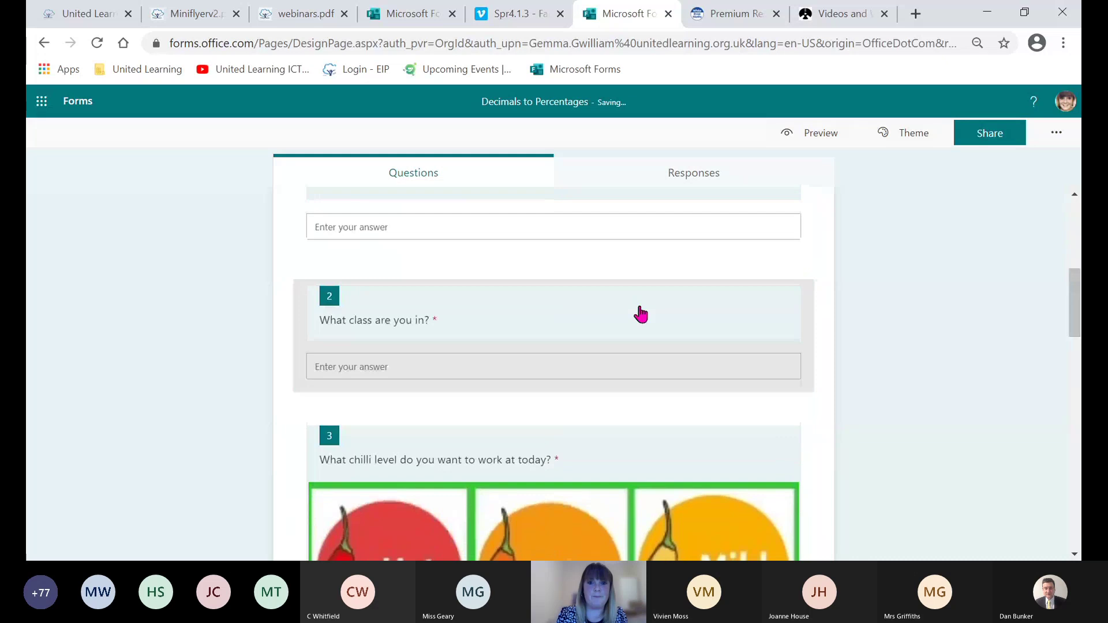
- Add a choice question directly after the "What class are you in?" question
{"action": "left_click", "coordinate": [641, 315]}
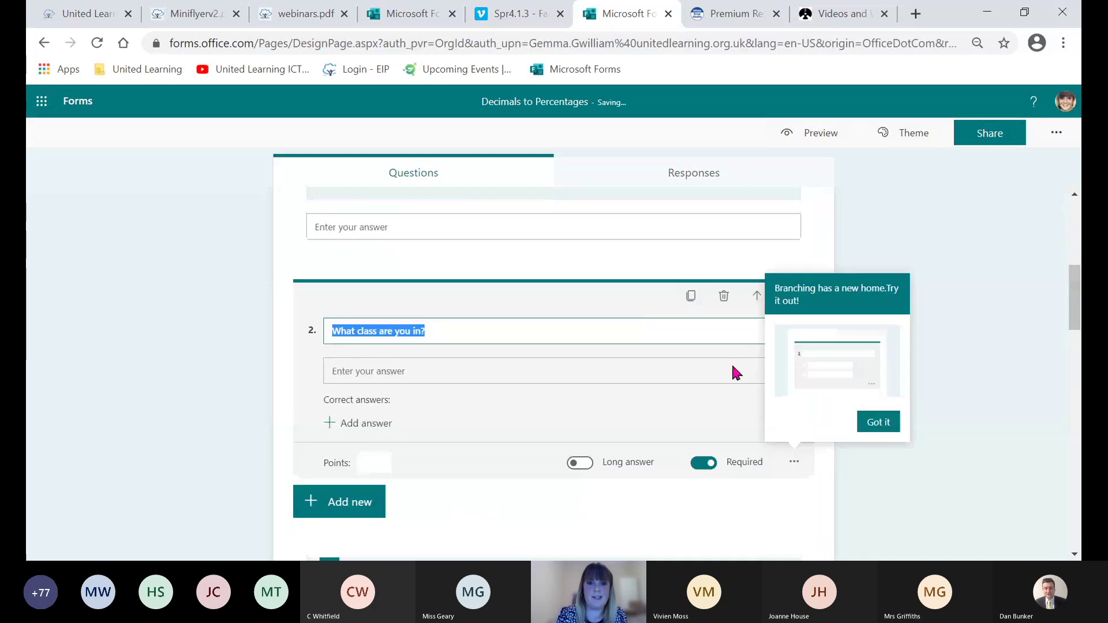
{"action": "left_click", "coordinate": [331, 505]}
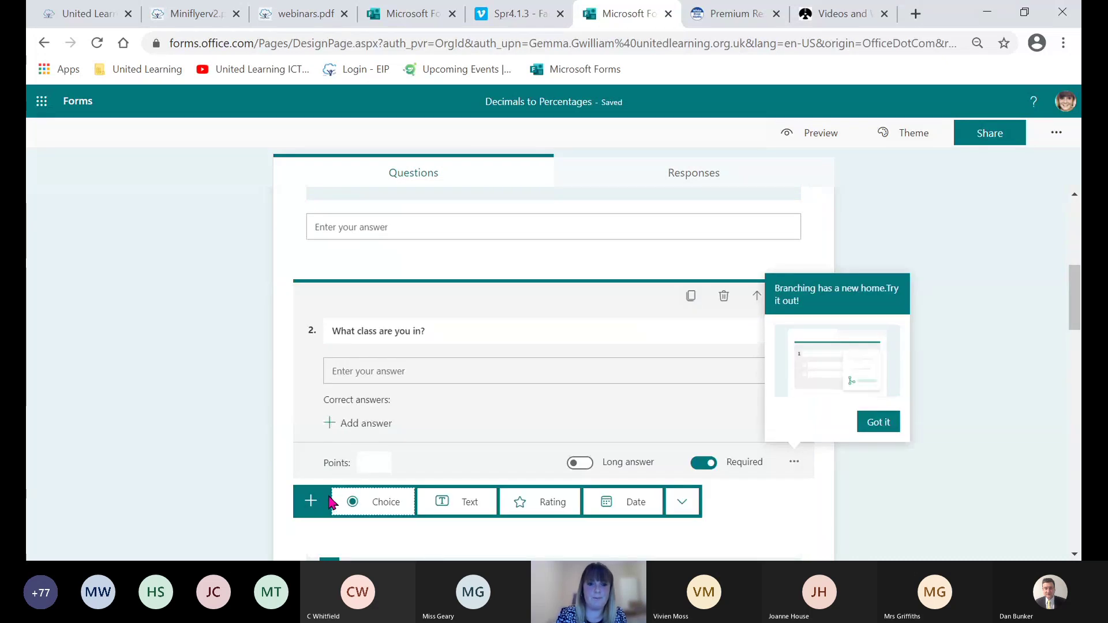
{"action": "left_click", "coordinate": [387, 503]}
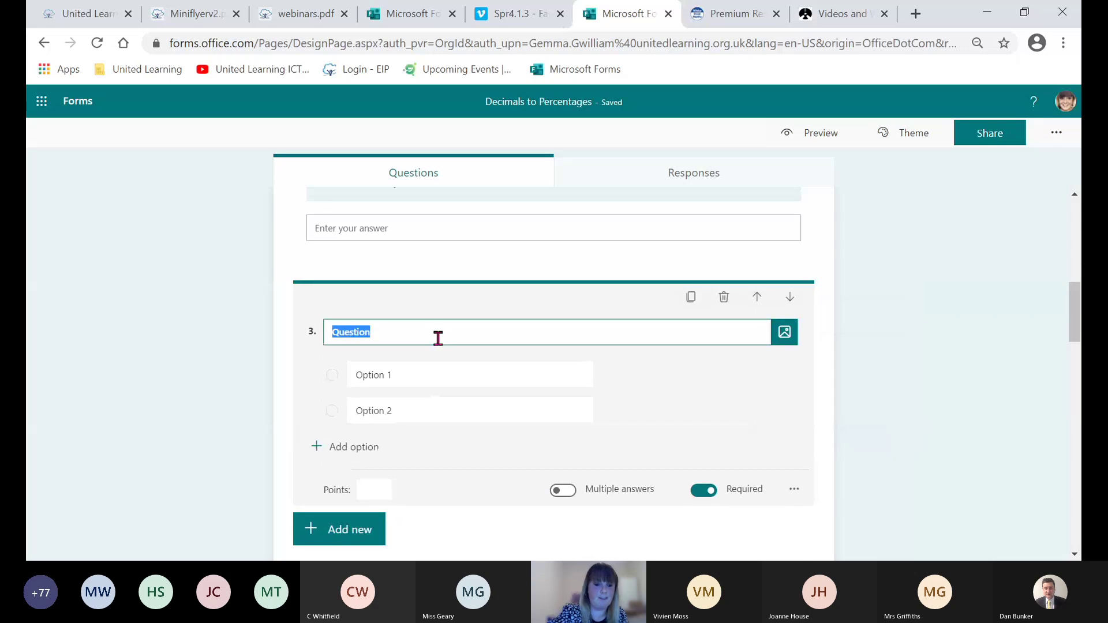
- Enter "Watch the video then answer the questions to check your understanding." as the text of question 3
{"action": "type", "text": "Watch the vid"}
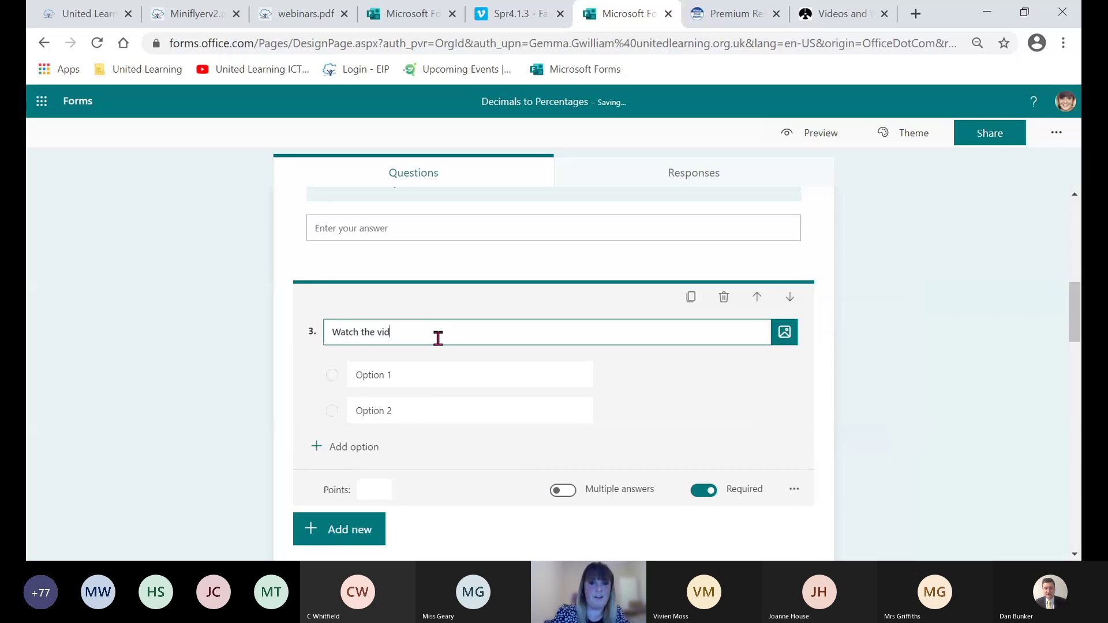
{"action": "type", "text": "eo then "}
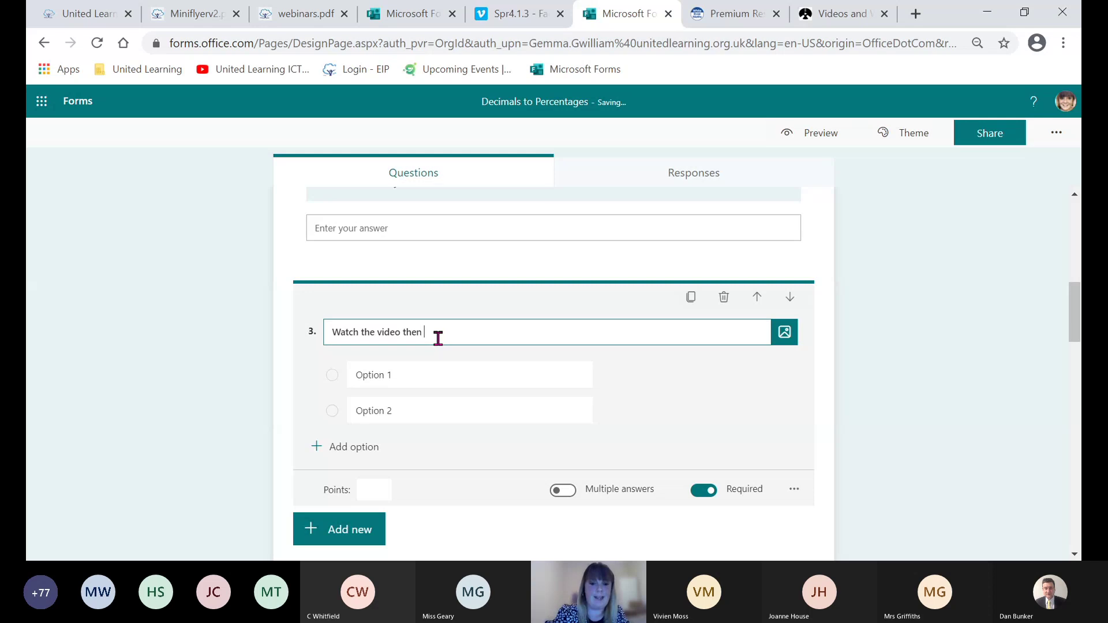
{"action": "type", "text": "answer"}
{"action": "key", "text": "BackSpace"}
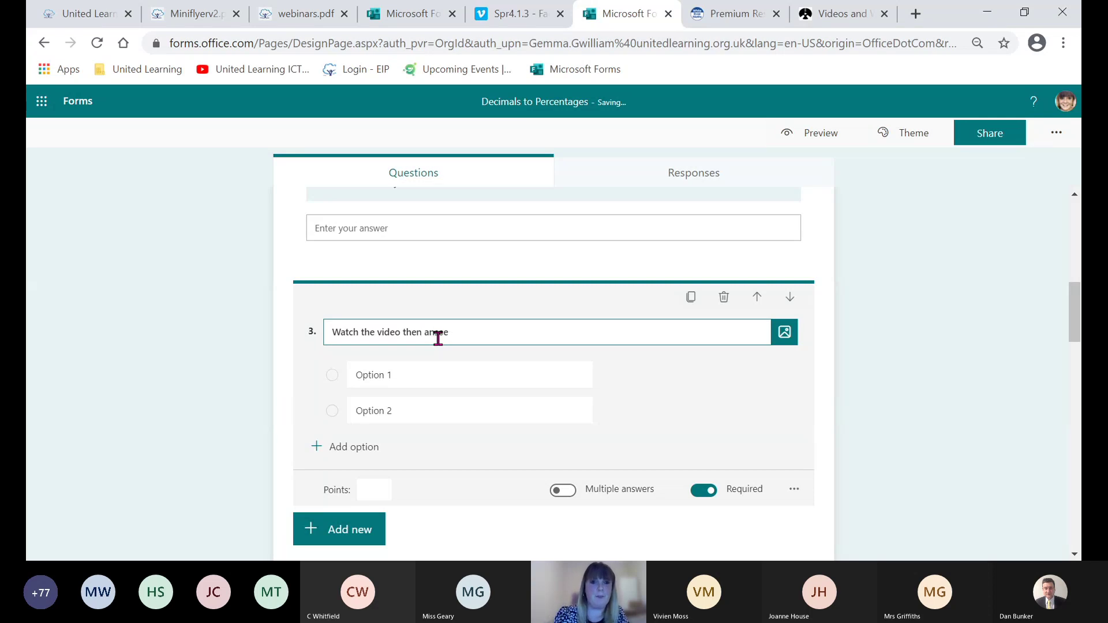
{"action": "key", "text": "BackSpace"}
{"action": "key", "text": "BackSpace"}
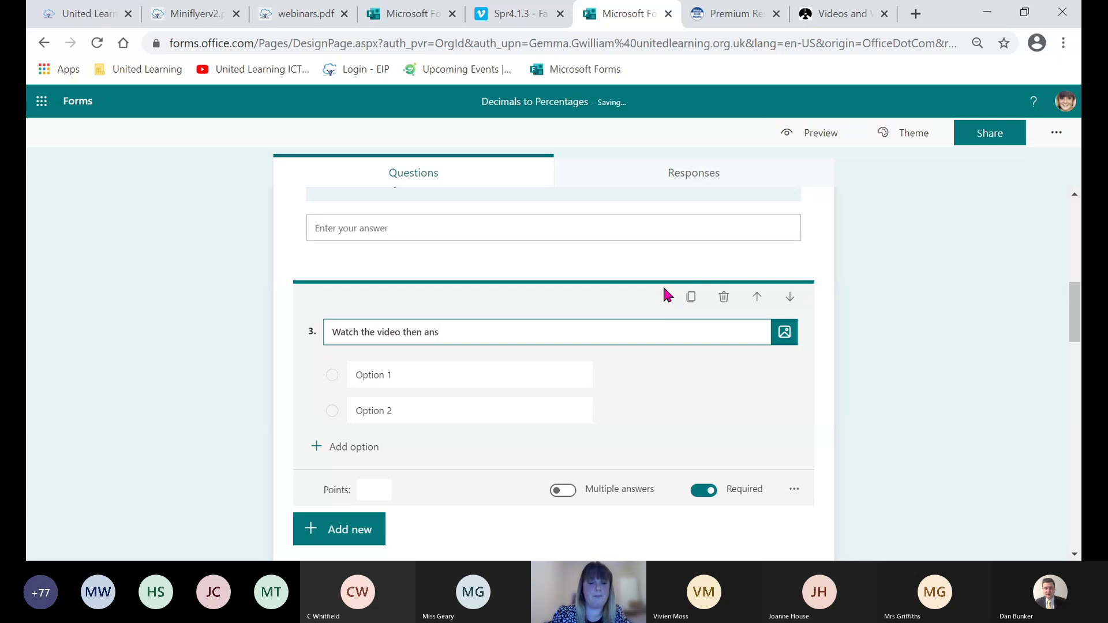
{"action": "type", "text": "wer the questions to chjs"}
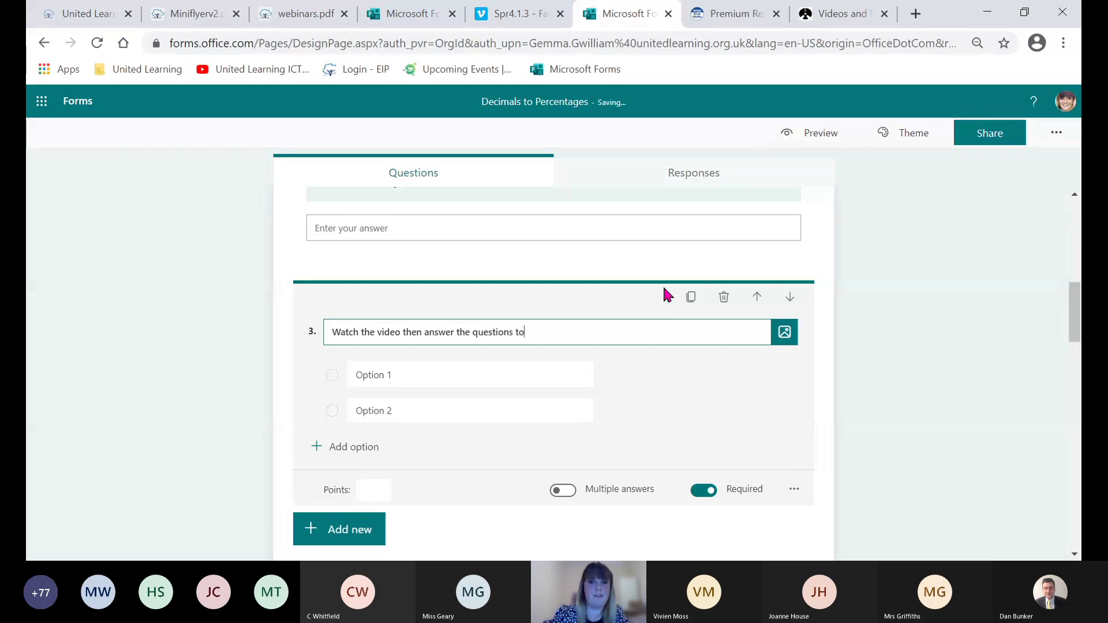
{"action": "key", "text": "BackSpace"}
{"action": "key", "text": "BackSpace"}
{"action": "type", "text": "eck"}
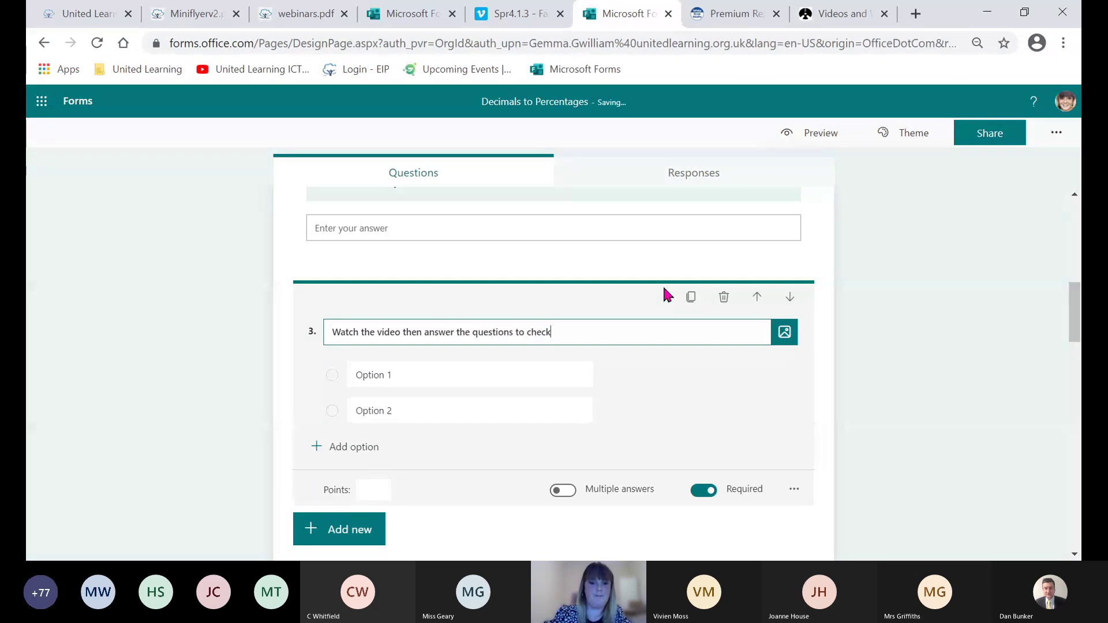
{"action": "type", "text": " your understa"}
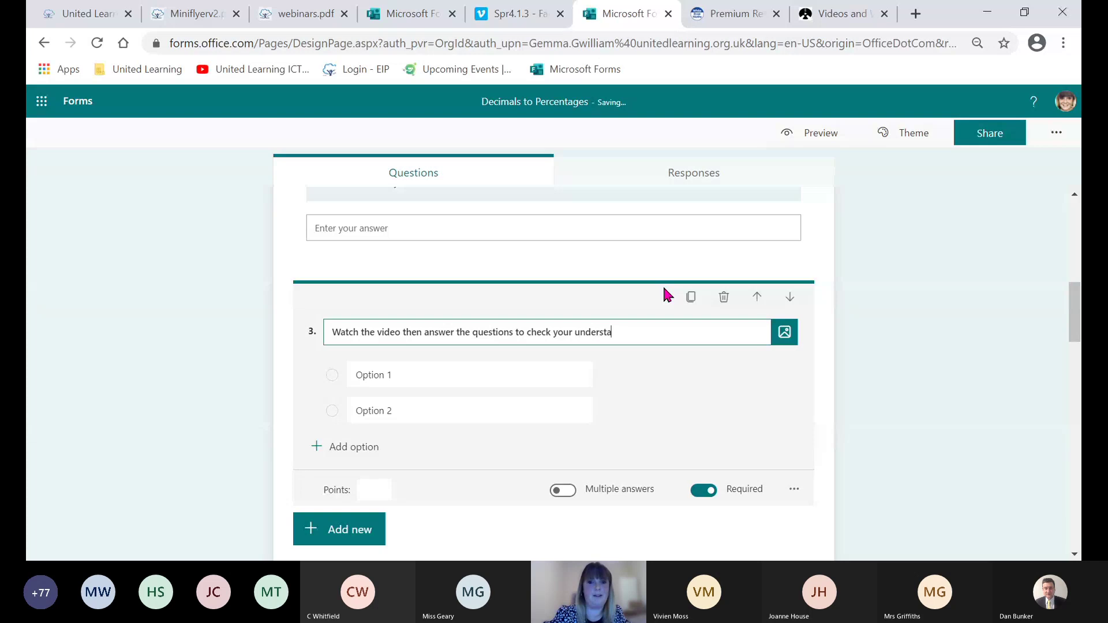
{"action": "type", "text": "nding."}
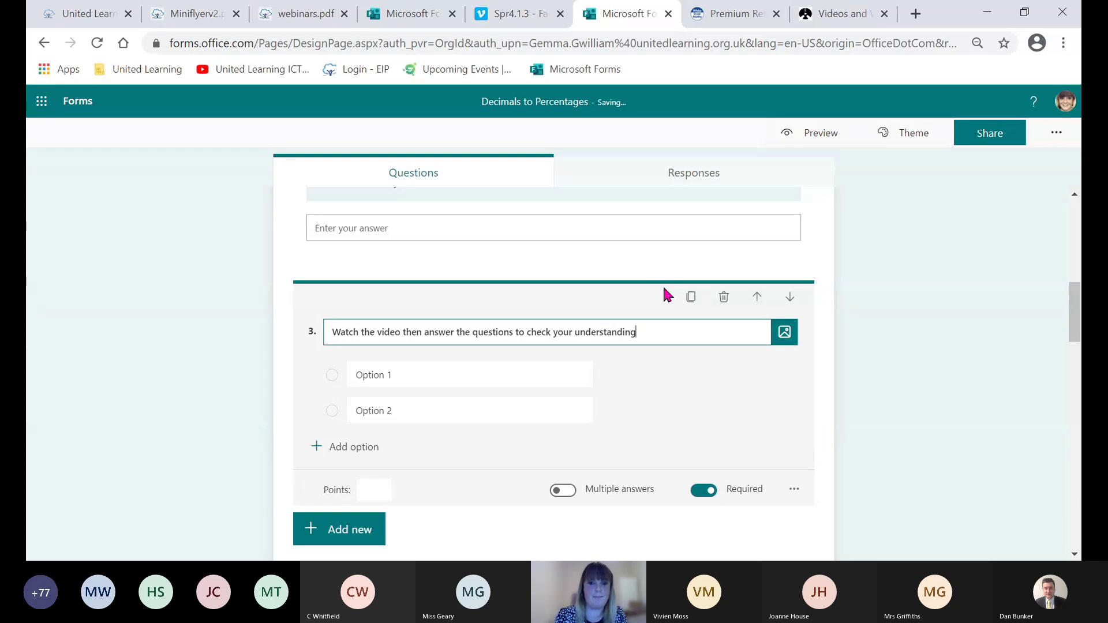
{"action": "left_click", "coordinate": [784, 335]}
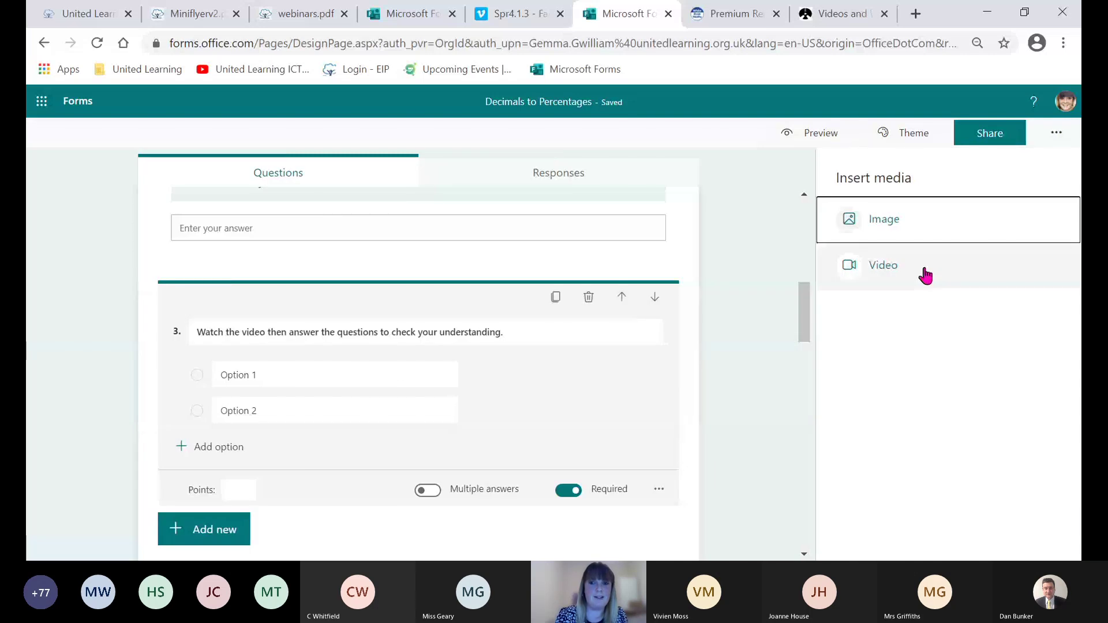
{"action": "left_click", "coordinate": [898, 257]}
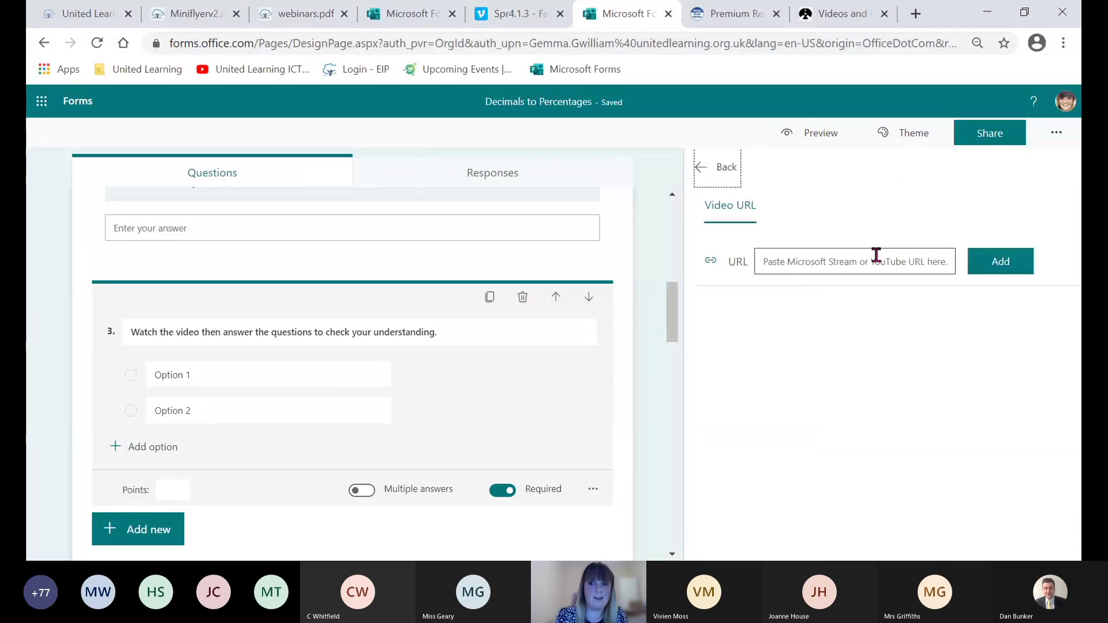
{"action": "left_click", "coordinate": [876, 255]}
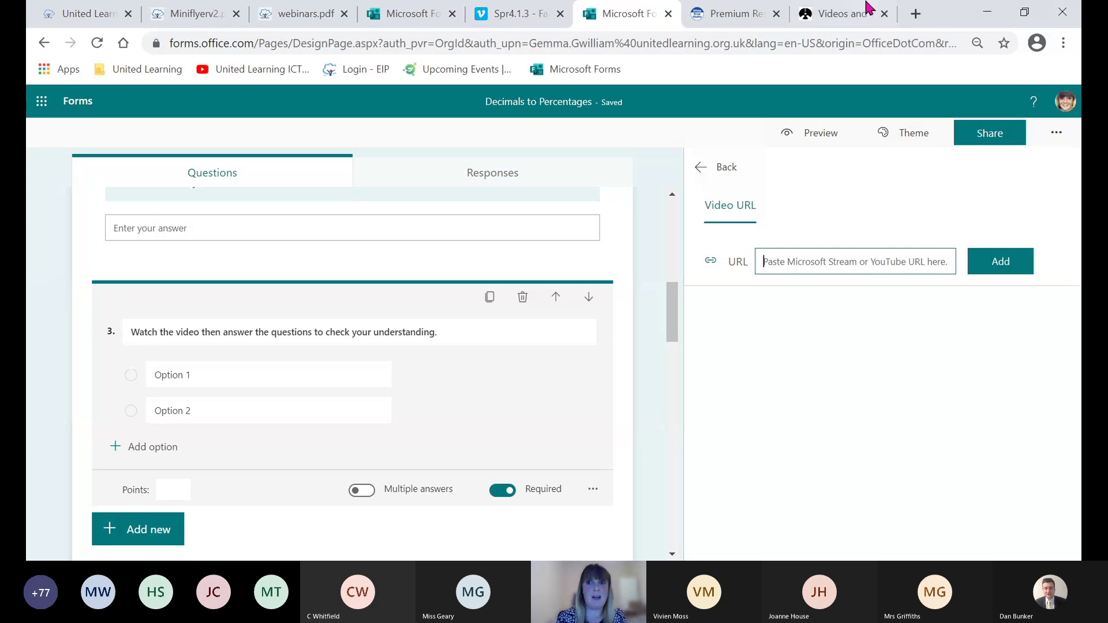
{"action": "left_click", "coordinate": [836, 16]}
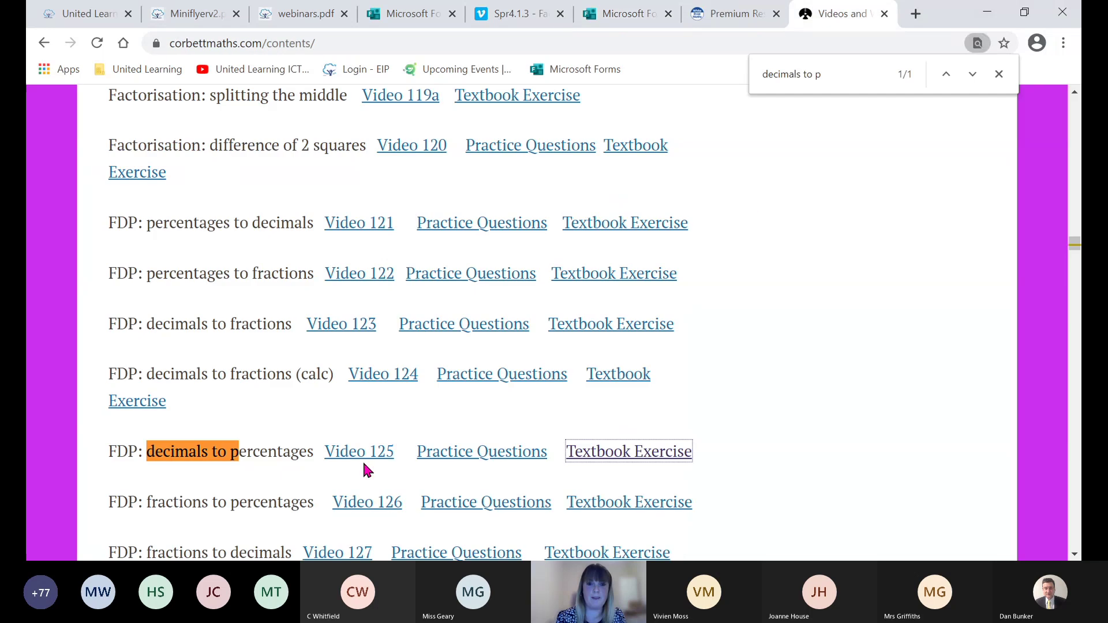
{"action": "left_click", "coordinate": [365, 452]}
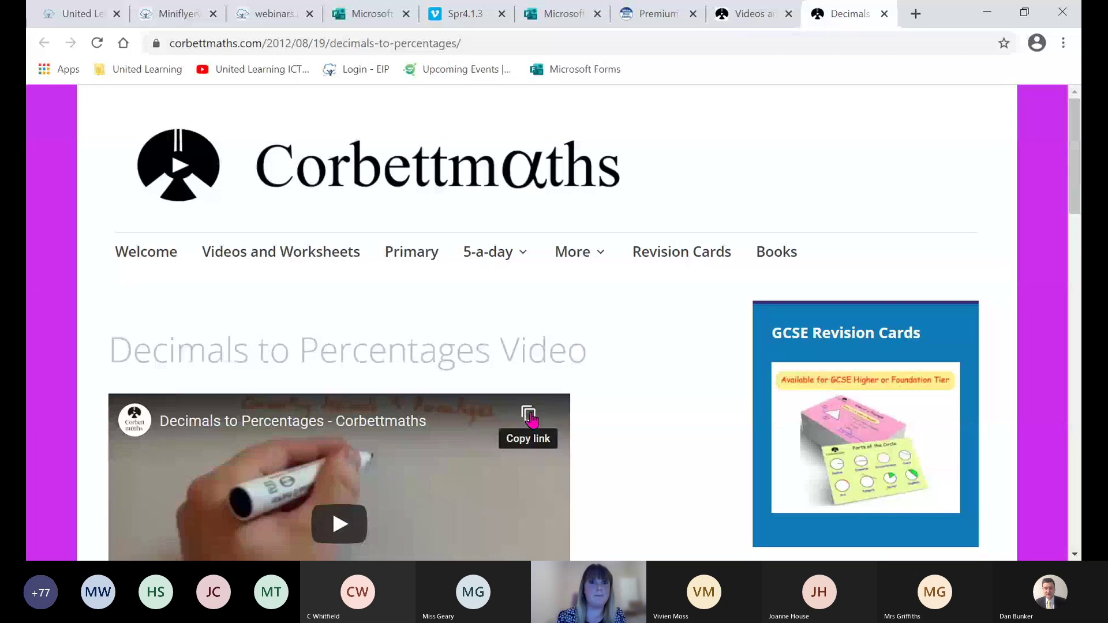
{"action": "left_click", "coordinate": [560, 14]}
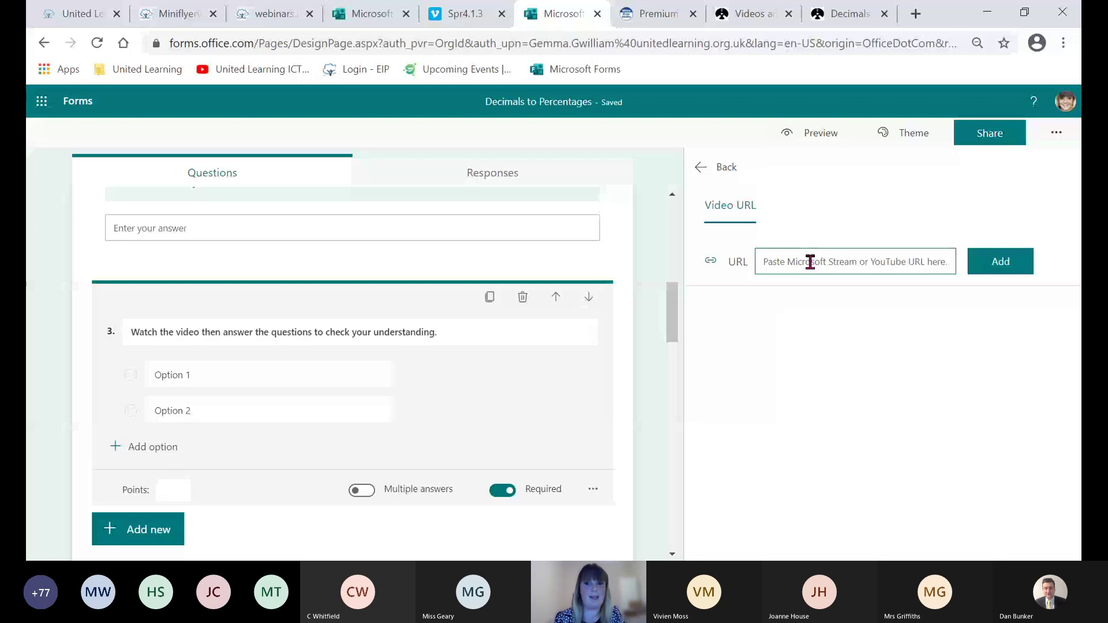
{"action": "type", "text": "https://youtu.be/4qXExT4xgD8"}
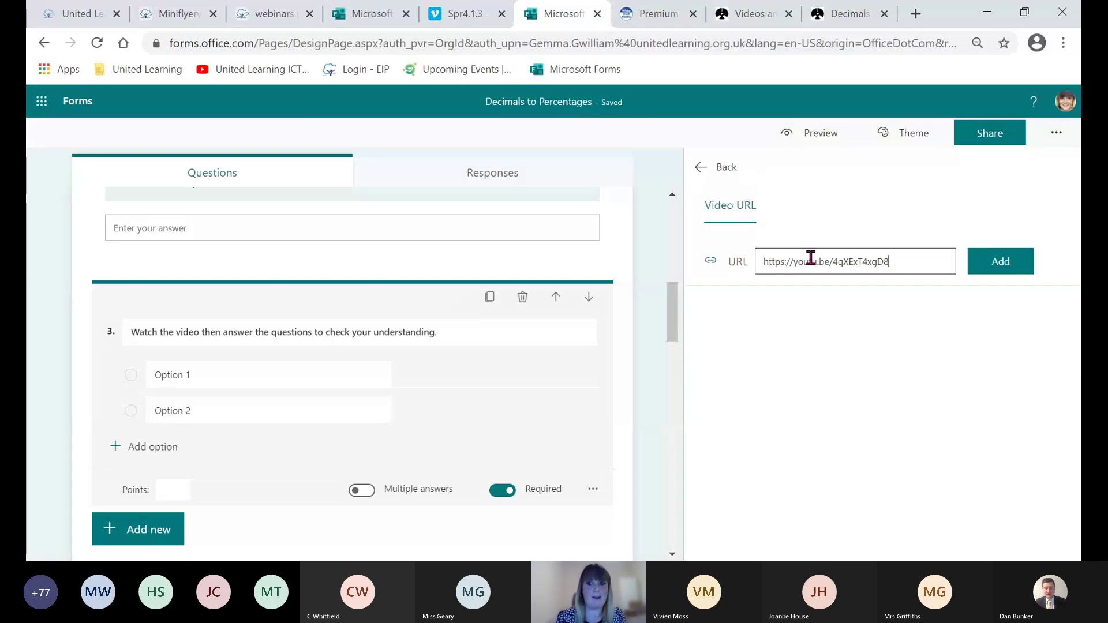
{"action": "left_click", "coordinate": [1011, 262]}
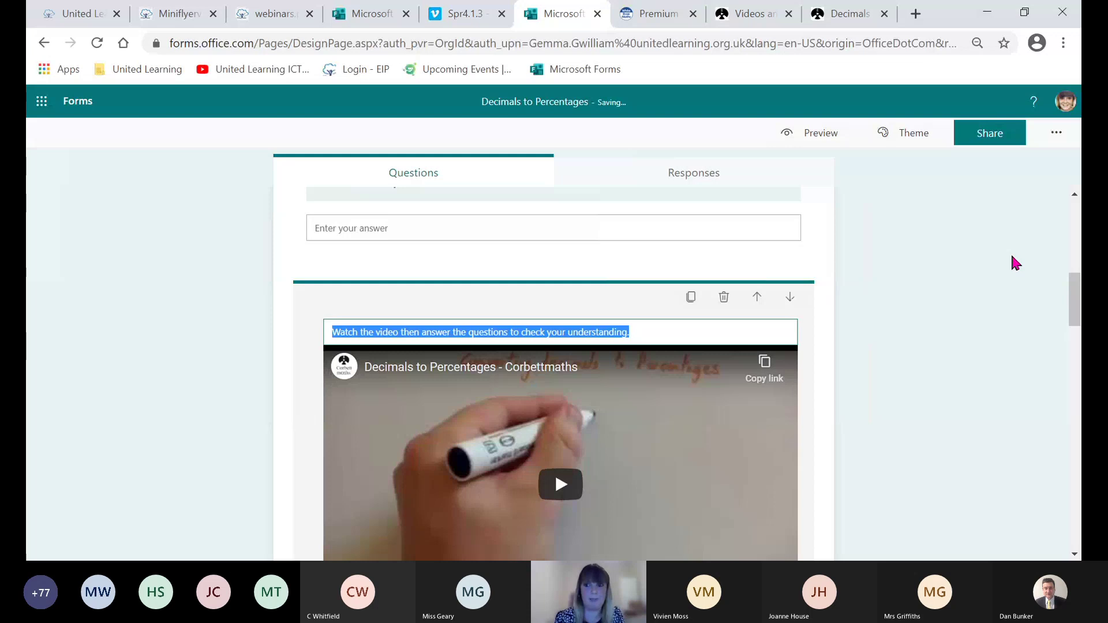
{"action": "left_click_drag", "start_coordinate": [1074, 299], "coordinate": [1076, 337]}
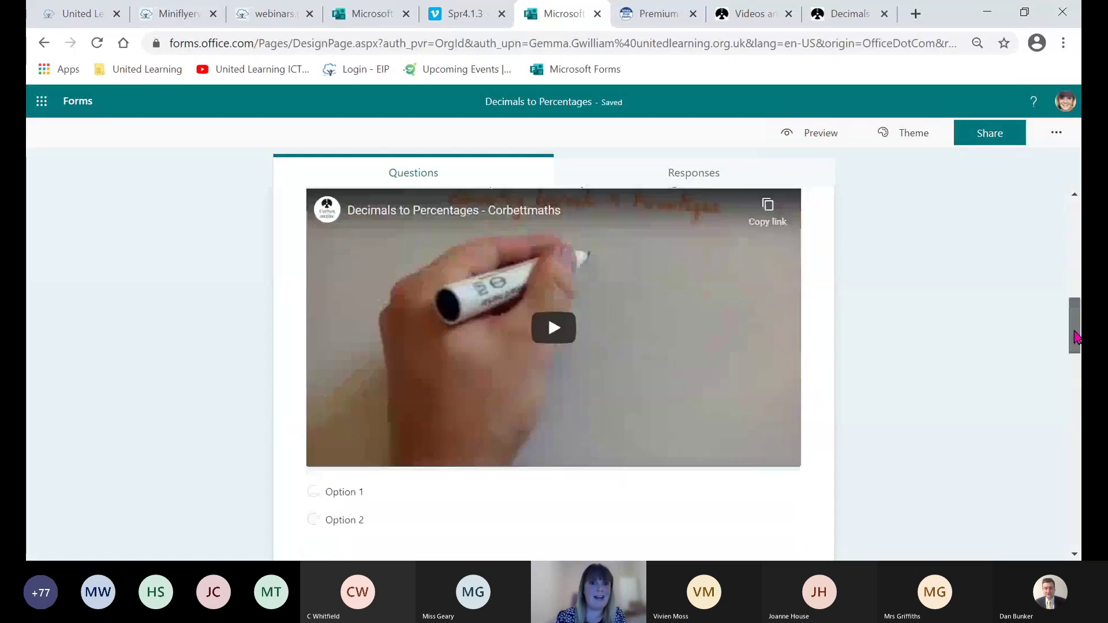
{"action": "left_click", "coordinate": [375, 517]}
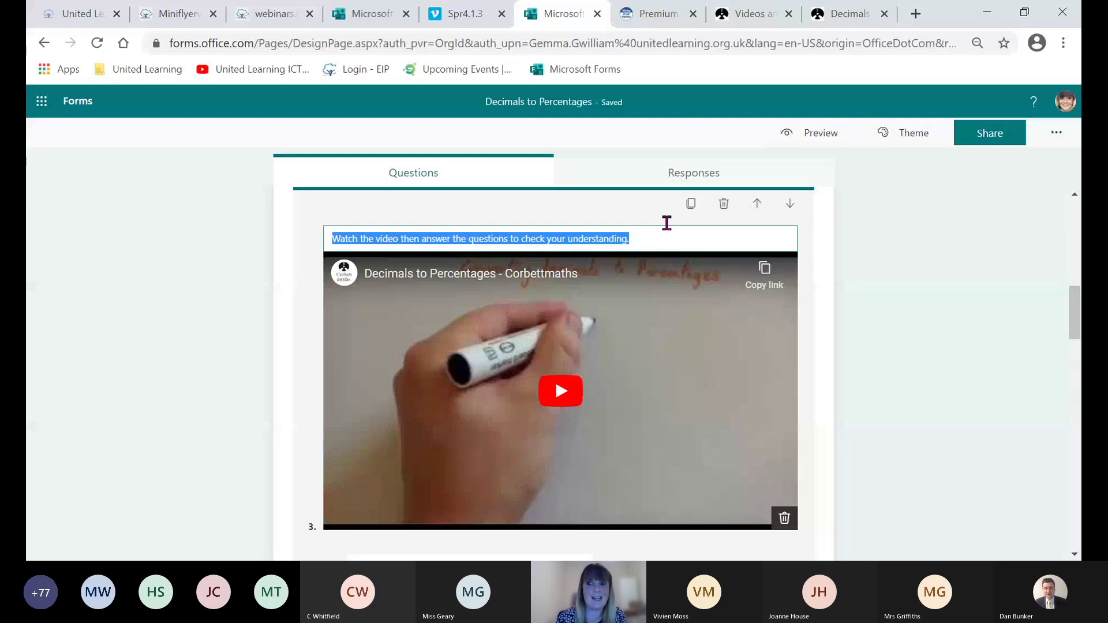
{"action": "left_click_drag", "start_coordinate": [1075, 306], "coordinate": [1072, 323]}
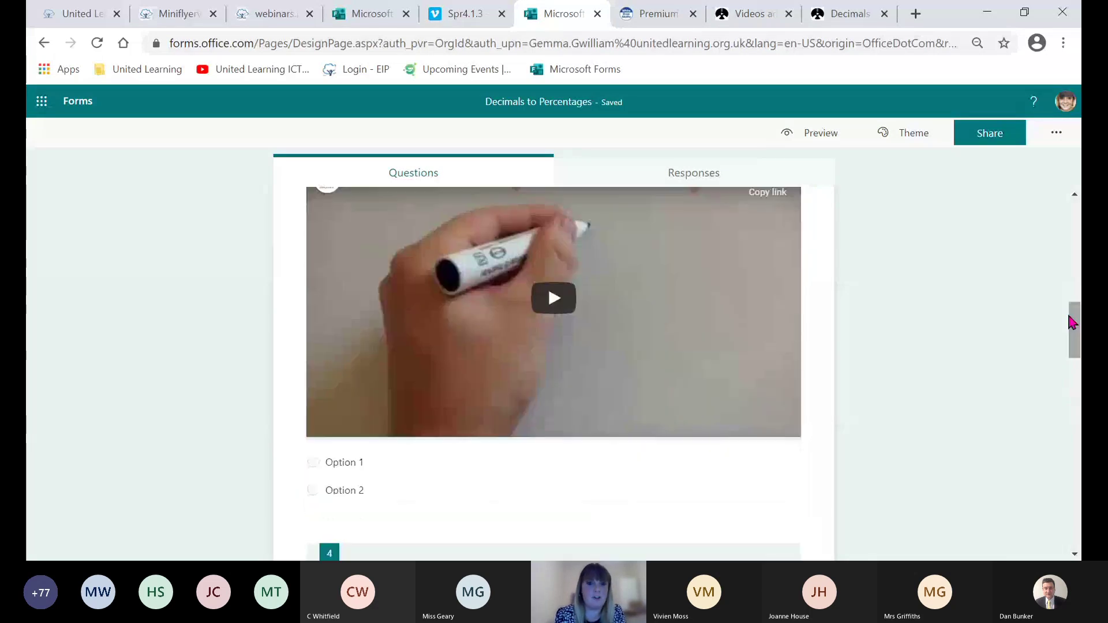
{"action": "left_click", "coordinate": [352, 462]}
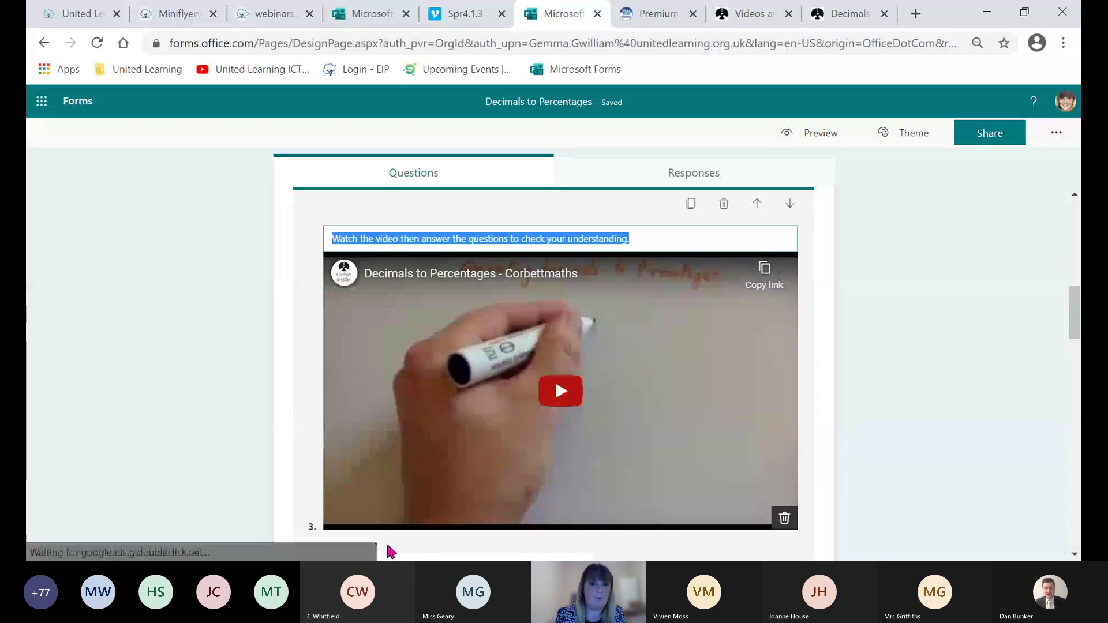
{"action": "left_click", "coordinate": [883, 350]}
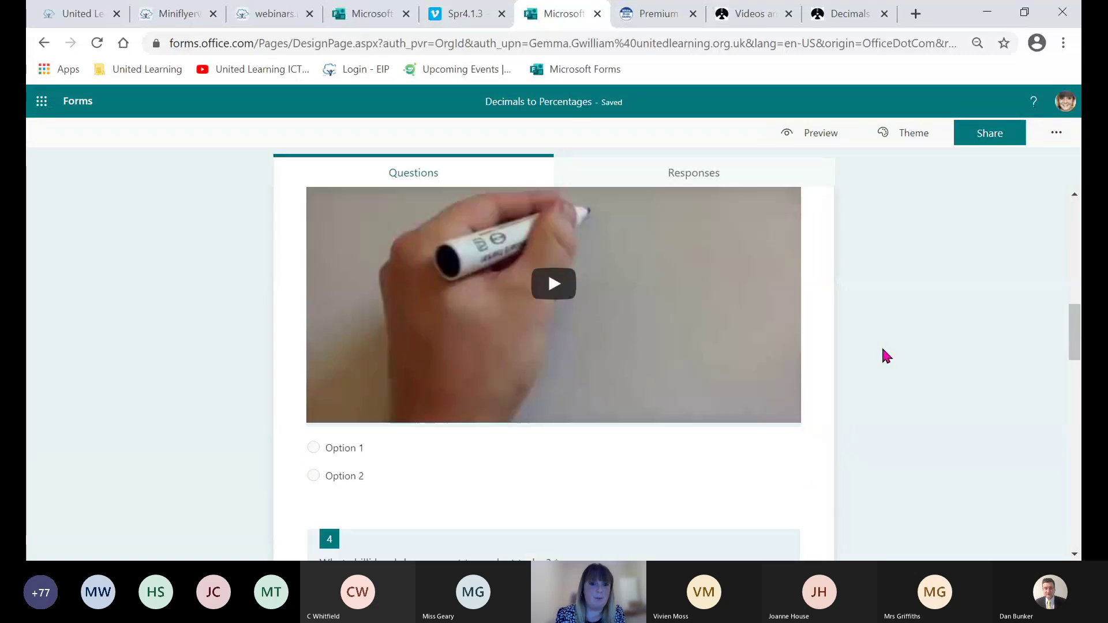
{"action": "left_click", "coordinate": [419, 403]}
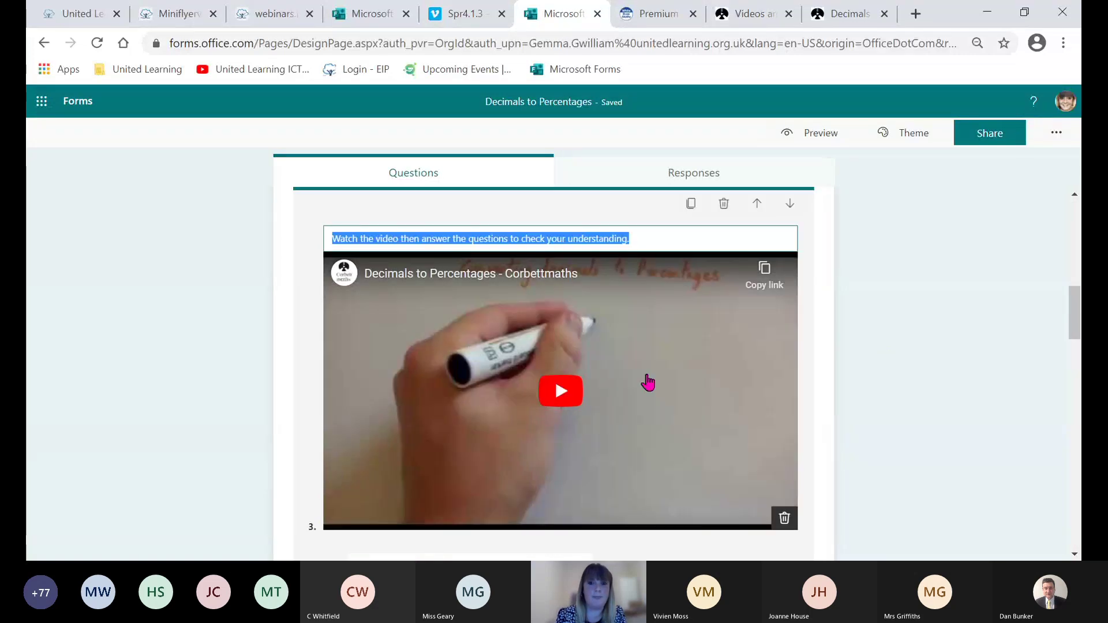
- Make "Yes" the only answer option of the video question, deleting its second option
{"action": "left_click", "coordinate": [1063, 44]}
{"action": "left_click", "coordinate": [953, 195]}
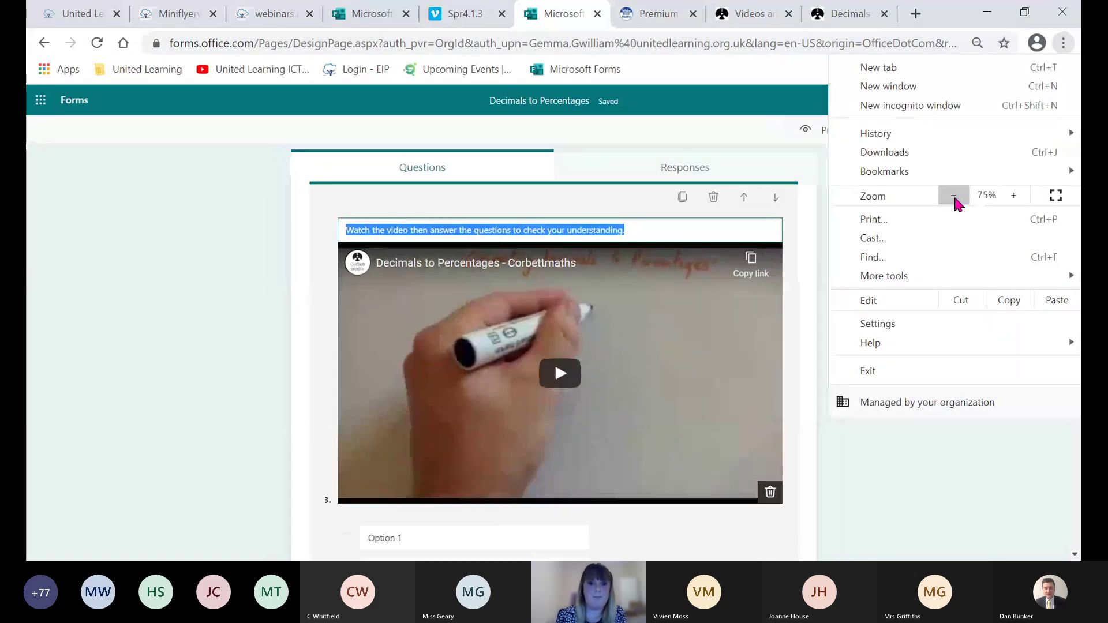
{"action": "left_click", "coordinate": [954, 196]}
{"action": "left_click", "coordinate": [953, 196]}
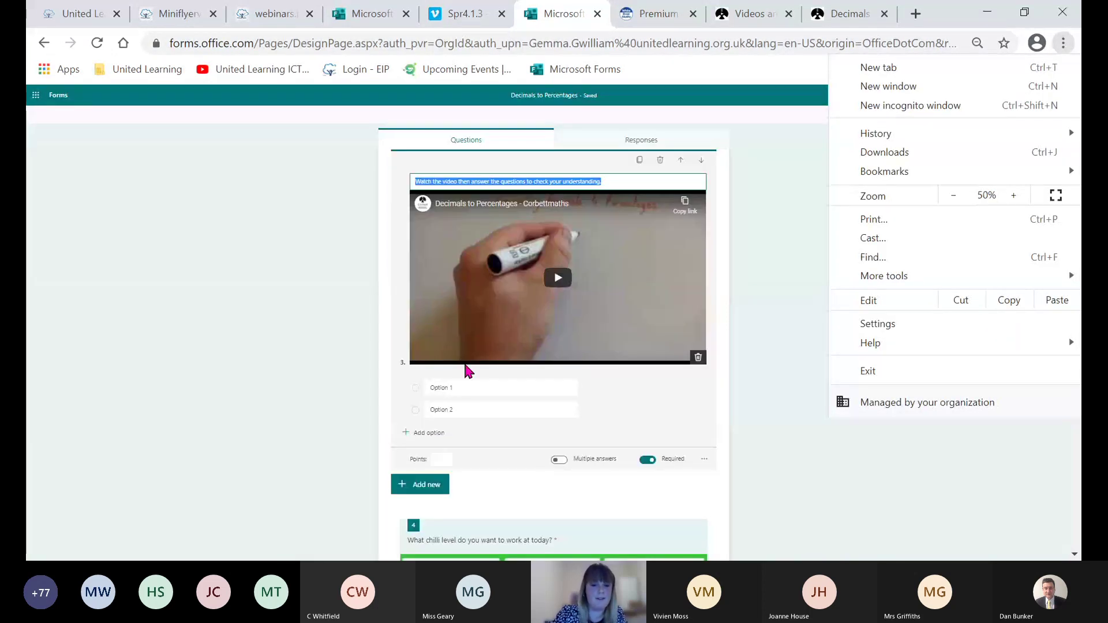
{"action": "left_click", "coordinate": [445, 387]}
{"action": "type", "text": "Yes"}
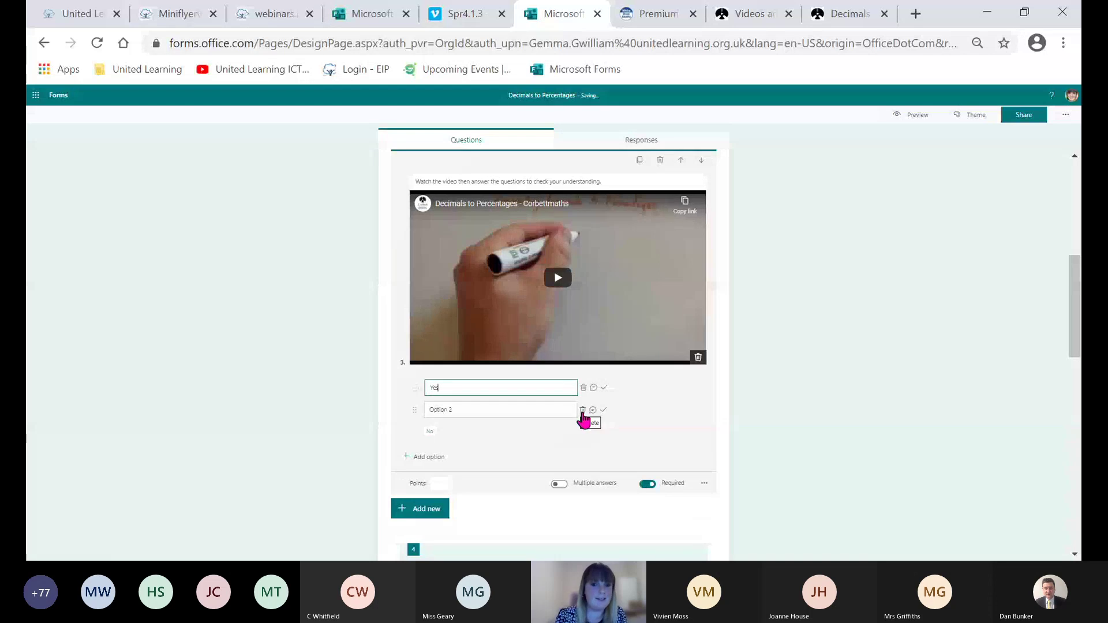
{"action": "left_click", "coordinate": [582, 411]}
{"action": "left_click", "coordinate": [519, 387]}
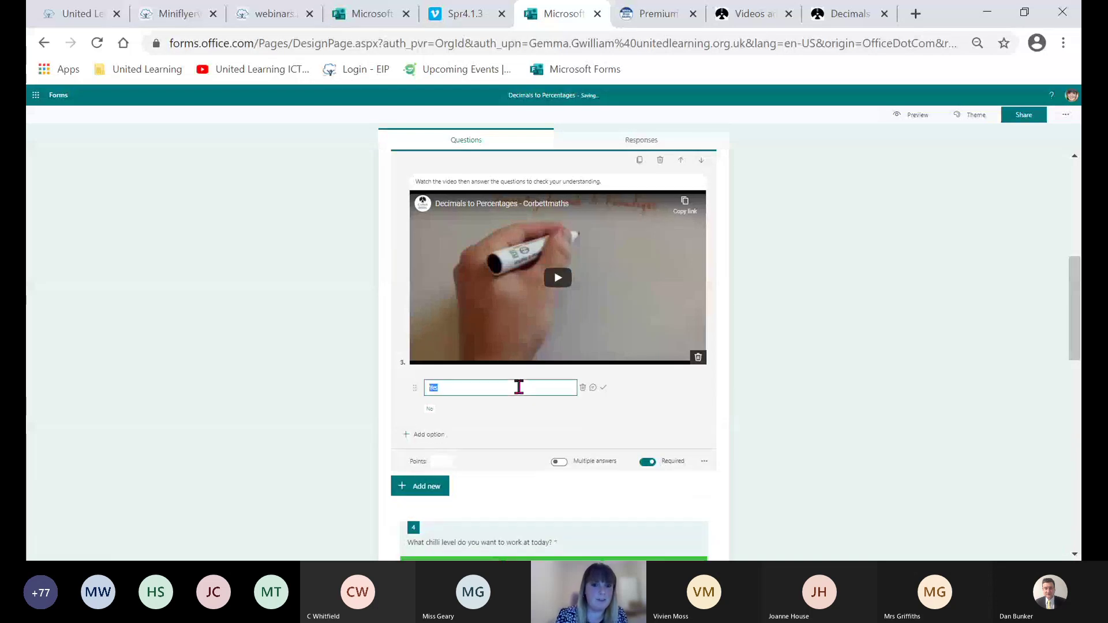
{"action": "left_click", "coordinate": [519, 387]}
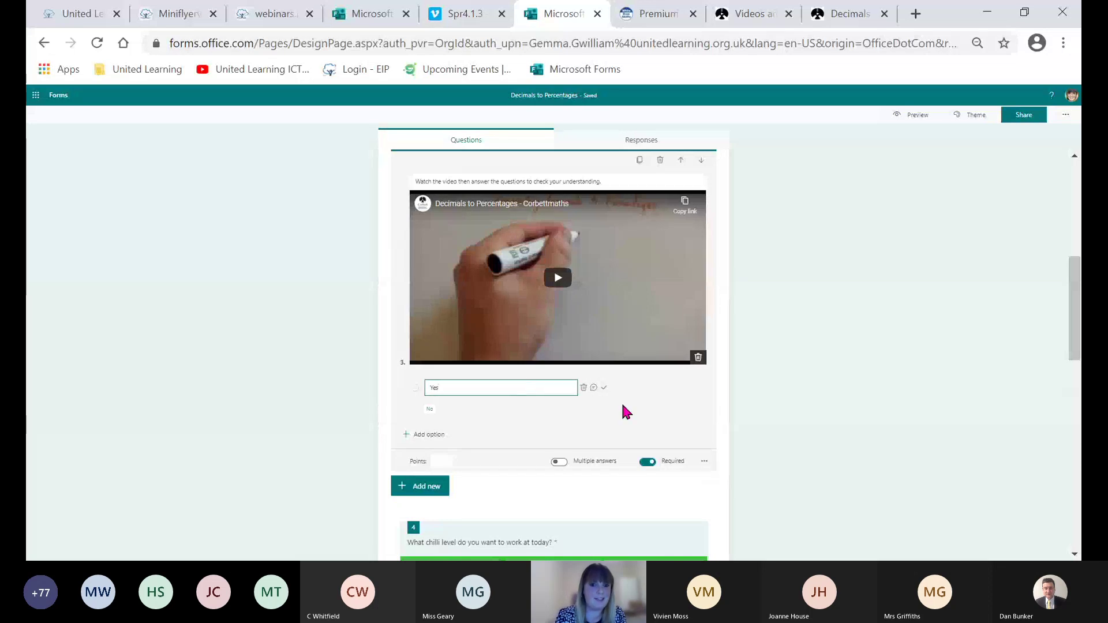
{"action": "left_click", "coordinate": [784, 353]}
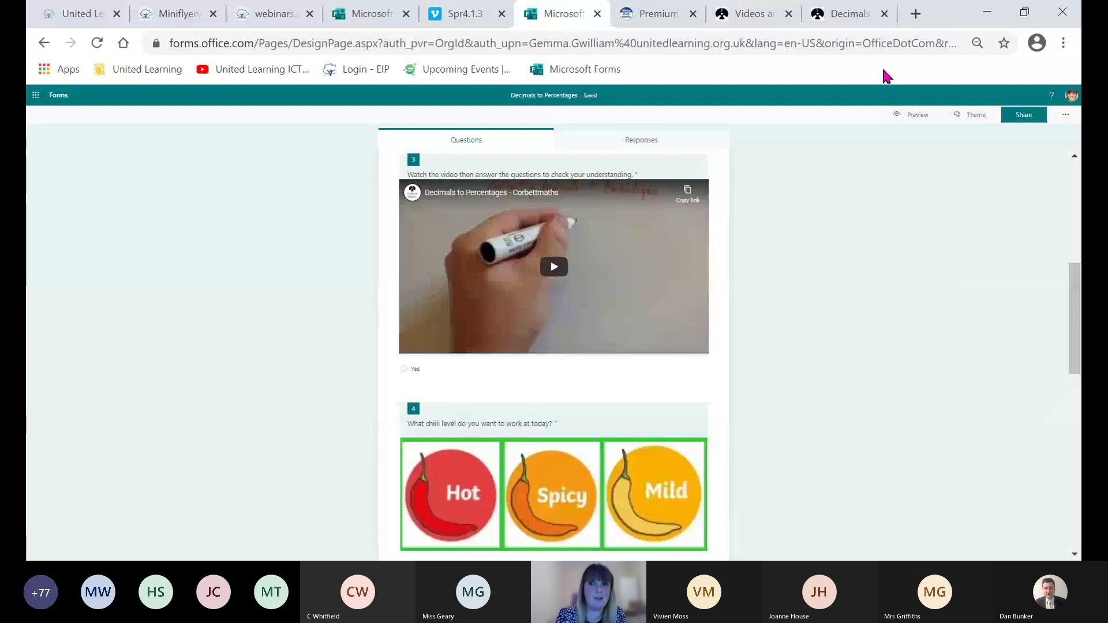
- Preview the quiz as a respondent, choose Yes under the video in question 3, and return to editing
{"action": "left_click", "coordinate": [917, 114]}
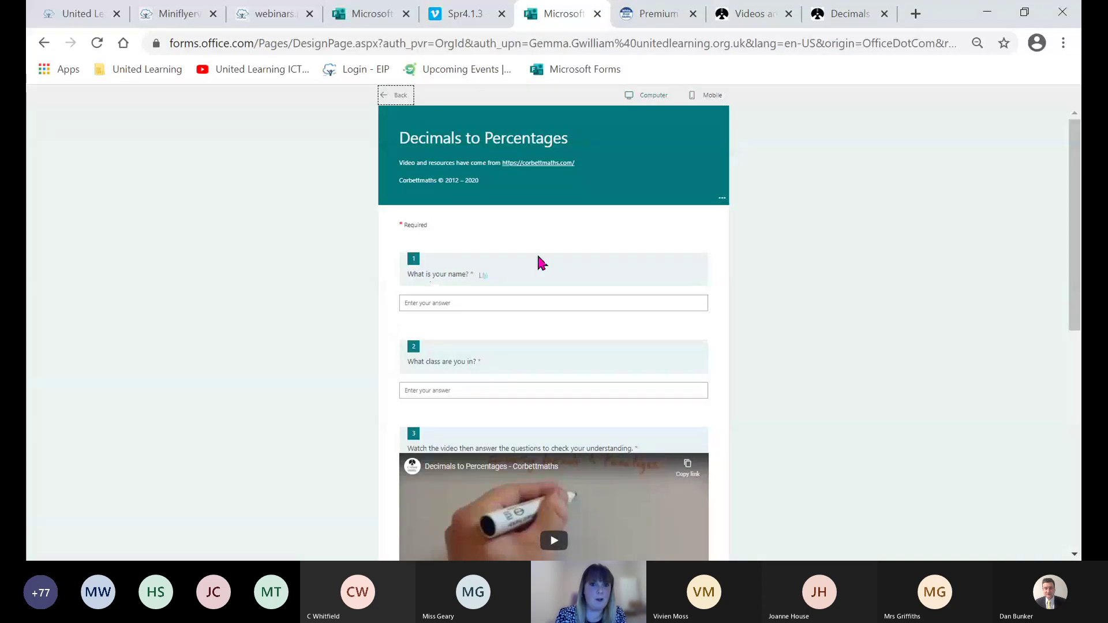
{"action": "scroll", "coordinate": [529, 347], "scroll_direction": "down", "scroll_amount": 4}
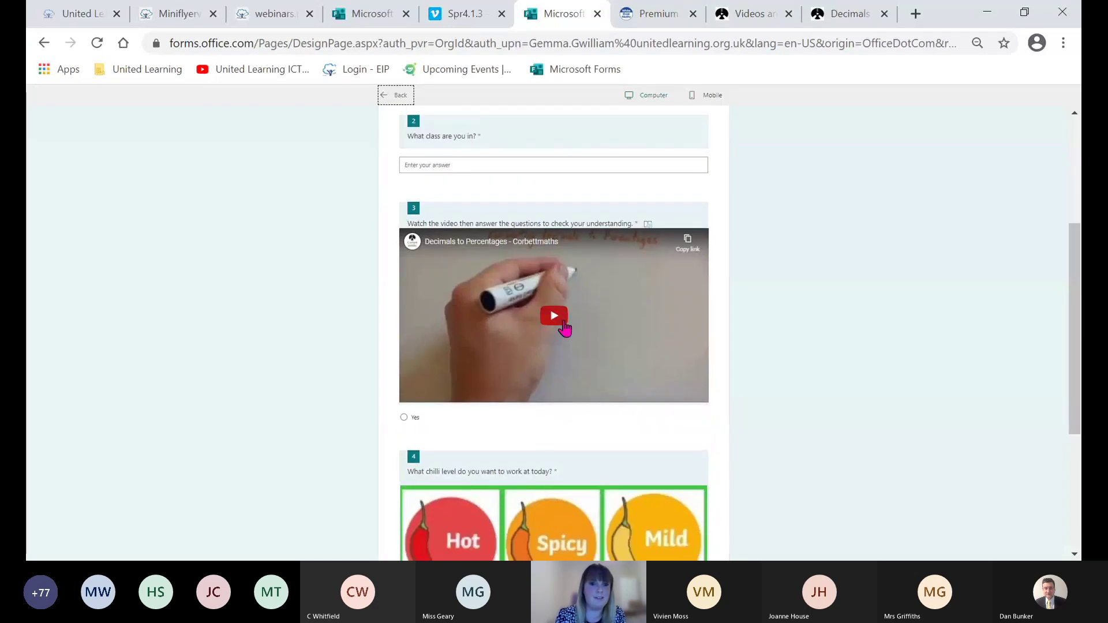
{"action": "left_click", "coordinate": [403, 418]}
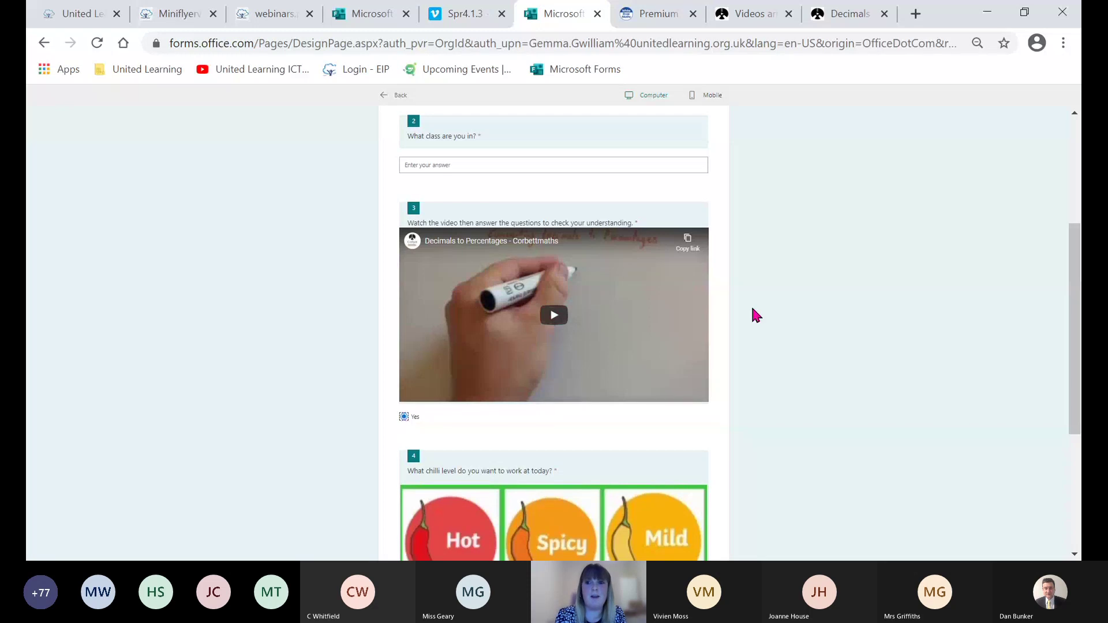
{"action": "left_click", "coordinate": [390, 97]}
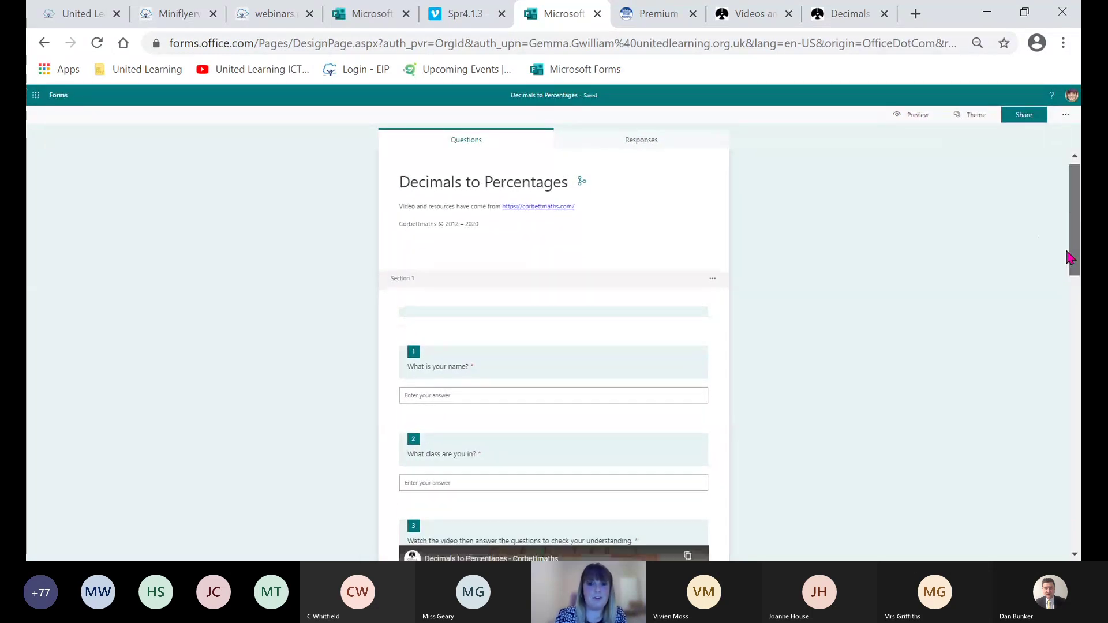
- Examine the chilli level question's Hot, Spicy and Mild options and the section each one branches to, and return to the questions
{"action": "left_click_drag", "start_coordinate": [1071, 234], "coordinate": [1079, 377]}
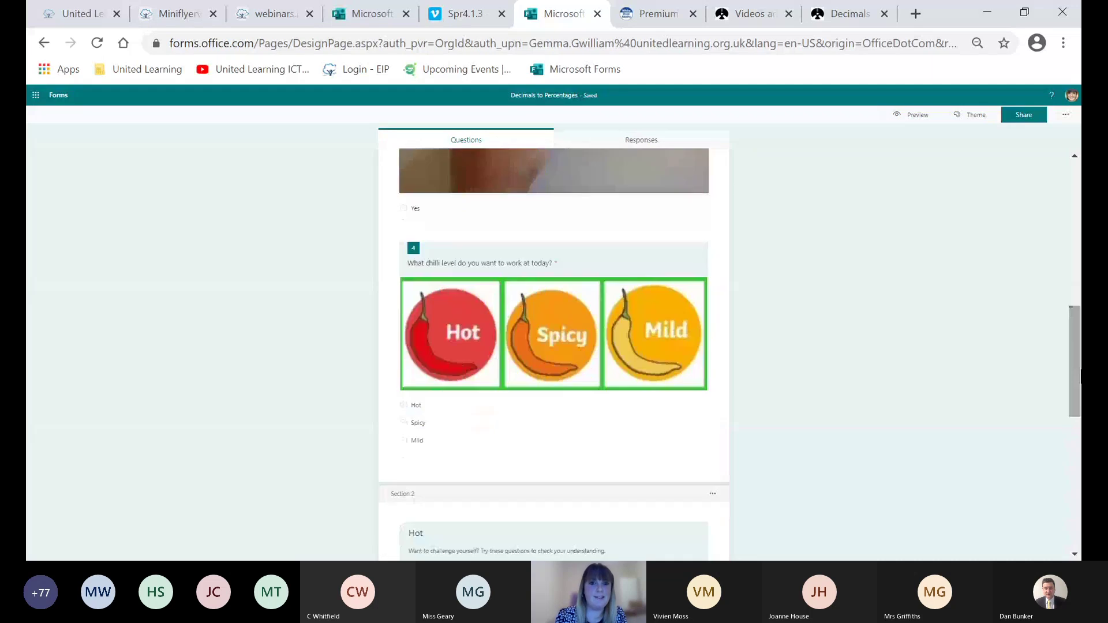
{"action": "left_click", "coordinate": [599, 258]}
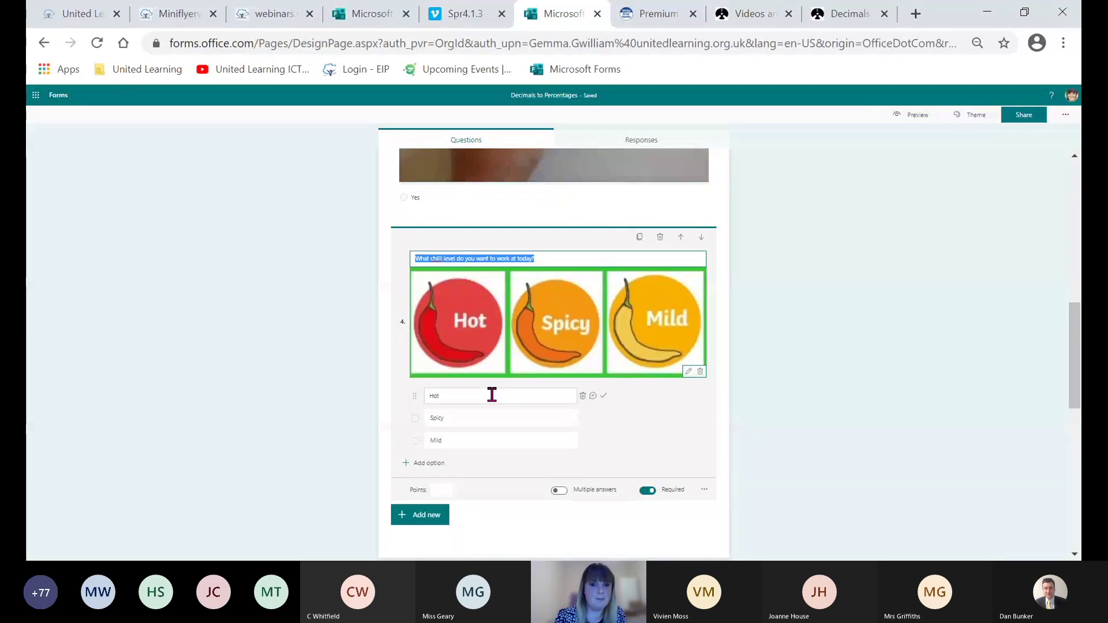
{"action": "left_click", "coordinate": [492, 394]}
{"action": "left_click", "coordinate": [483, 411]}
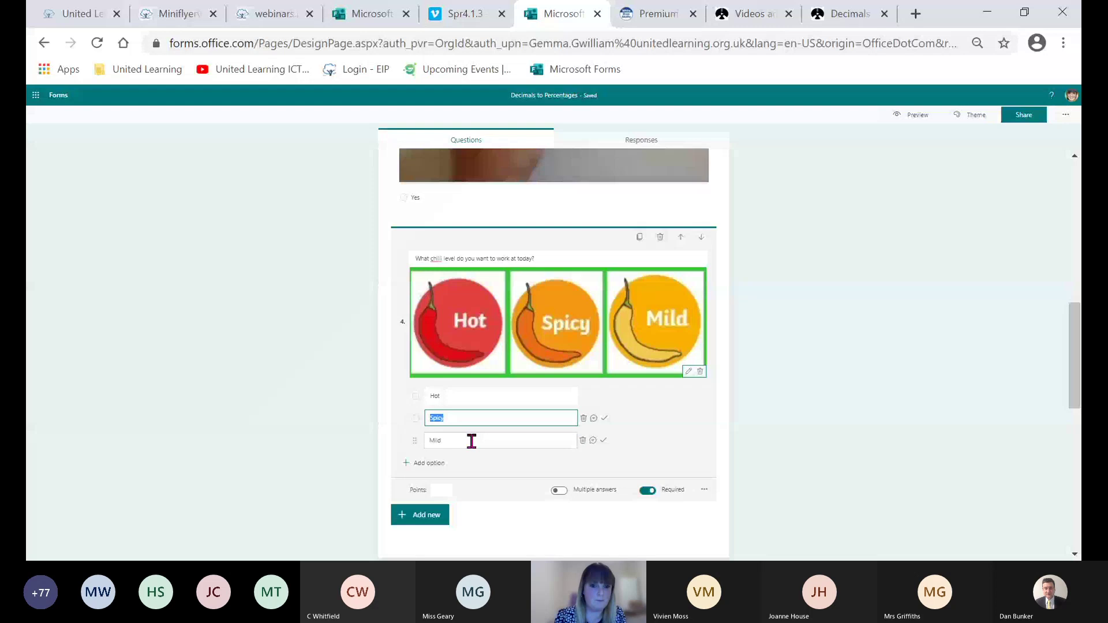
{"action": "left_click", "coordinate": [471, 441]}
{"action": "left_click", "coordinate": [516, 404]}
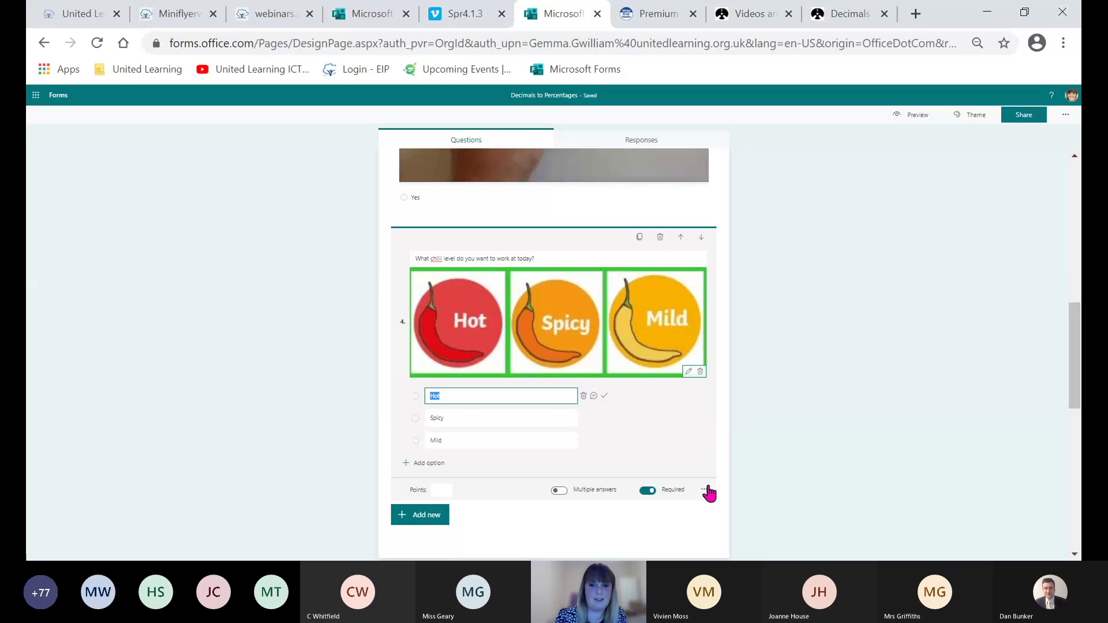
{"action": "left_click", "coordinate": [707, 491]}
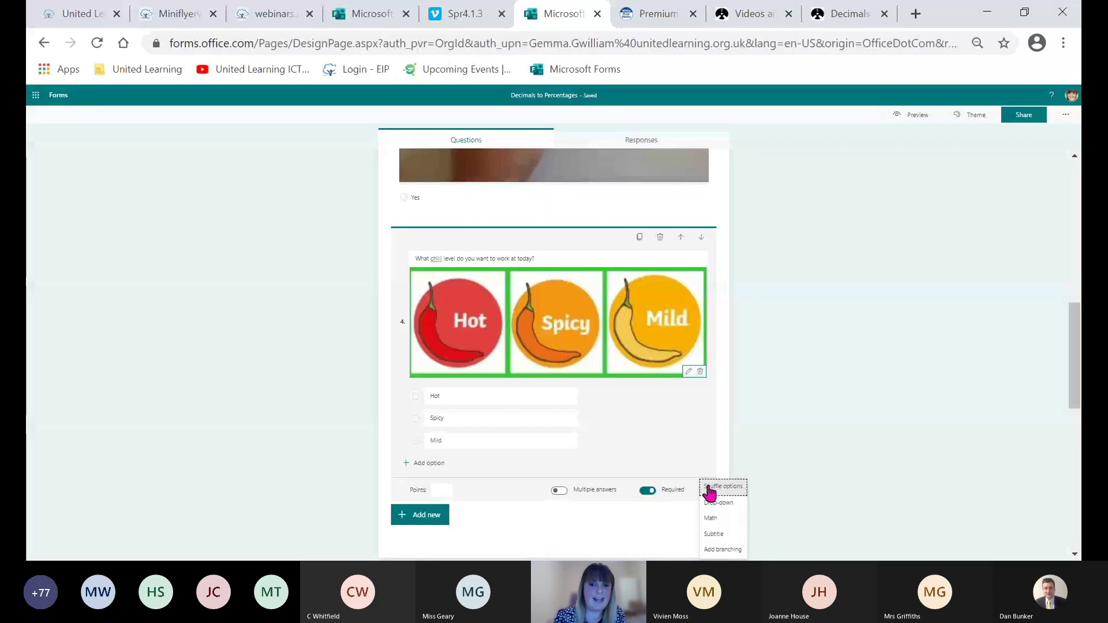
{"action": "left_click", "coordinate": [717, 551]}
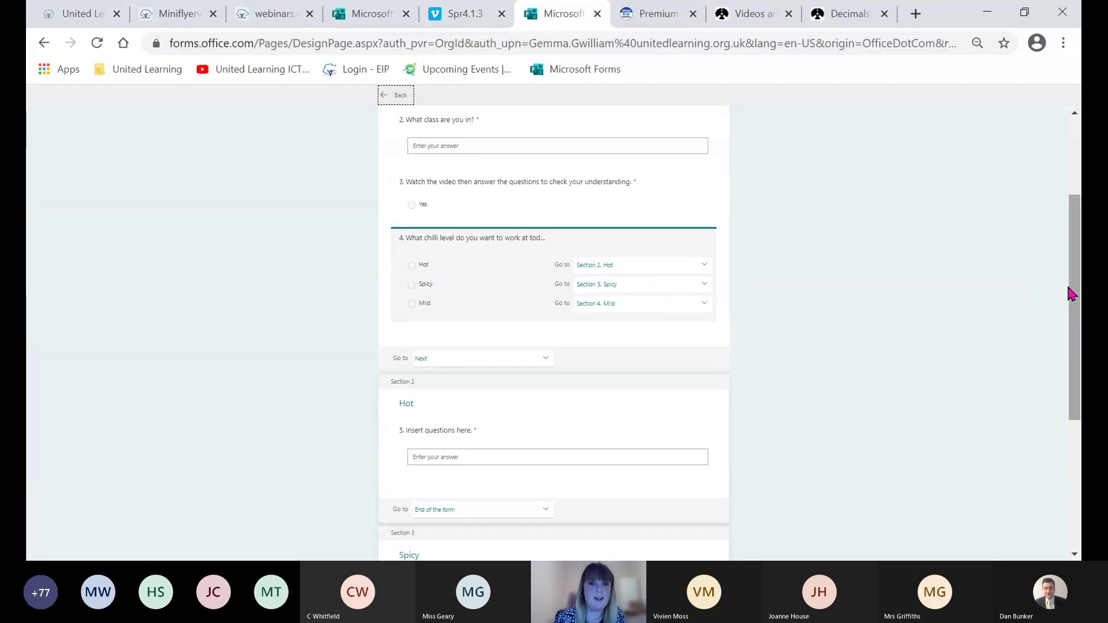
{"action": "left_click_drag", "start_coordinate": [1071, 292], "coordinate": [1070, 258]}
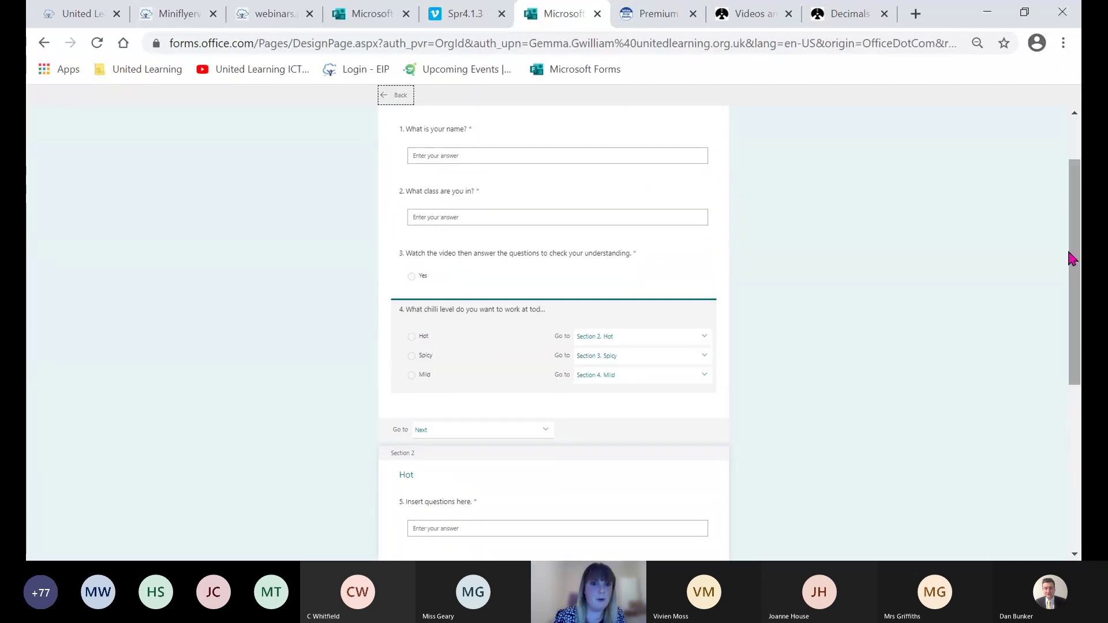
{"action": "left_click", "coordinate": [391, 99]}
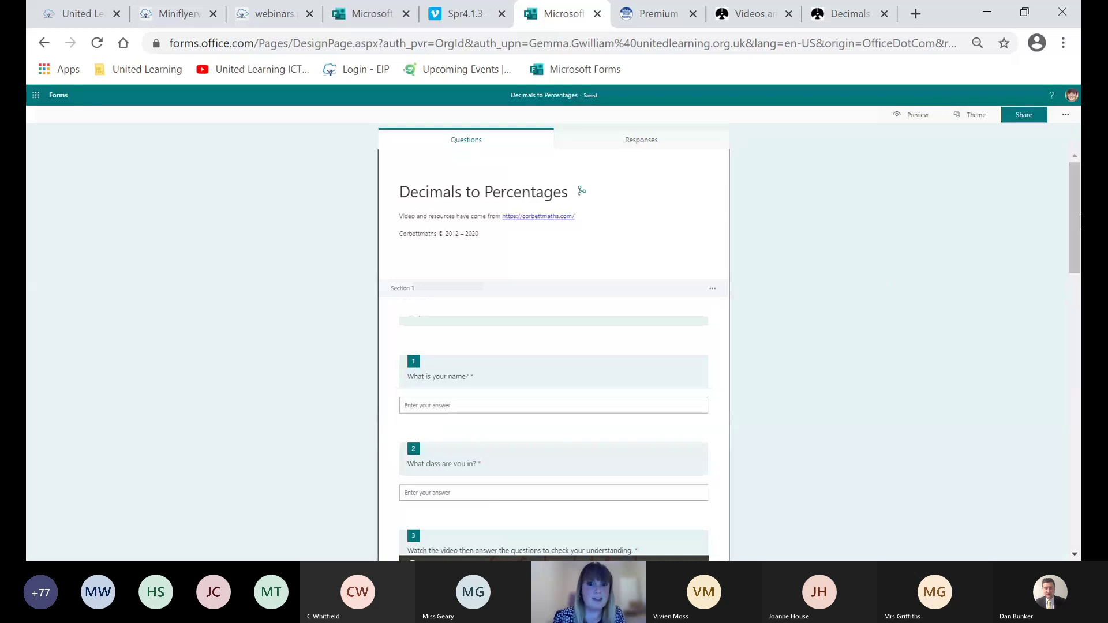
- Delete the Mild section together with the questions under it
{"action": "left_click_drag", "start_coordinate": [1077, 217], "coordinate": [1081, 513]}
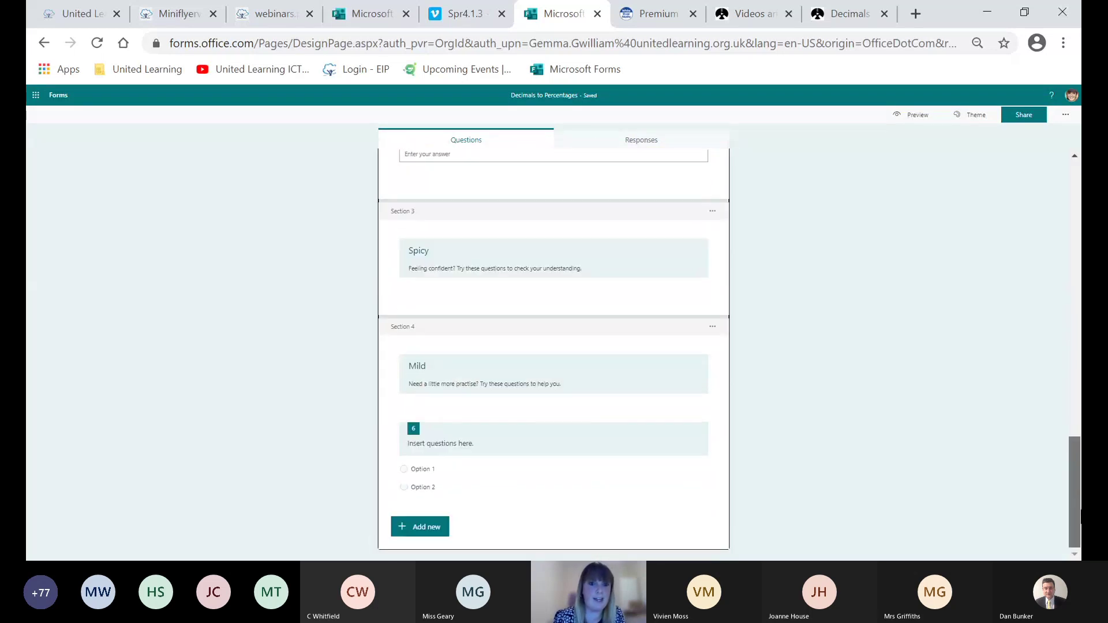
{"action": "left_click", "coordinate": [711, 329]}
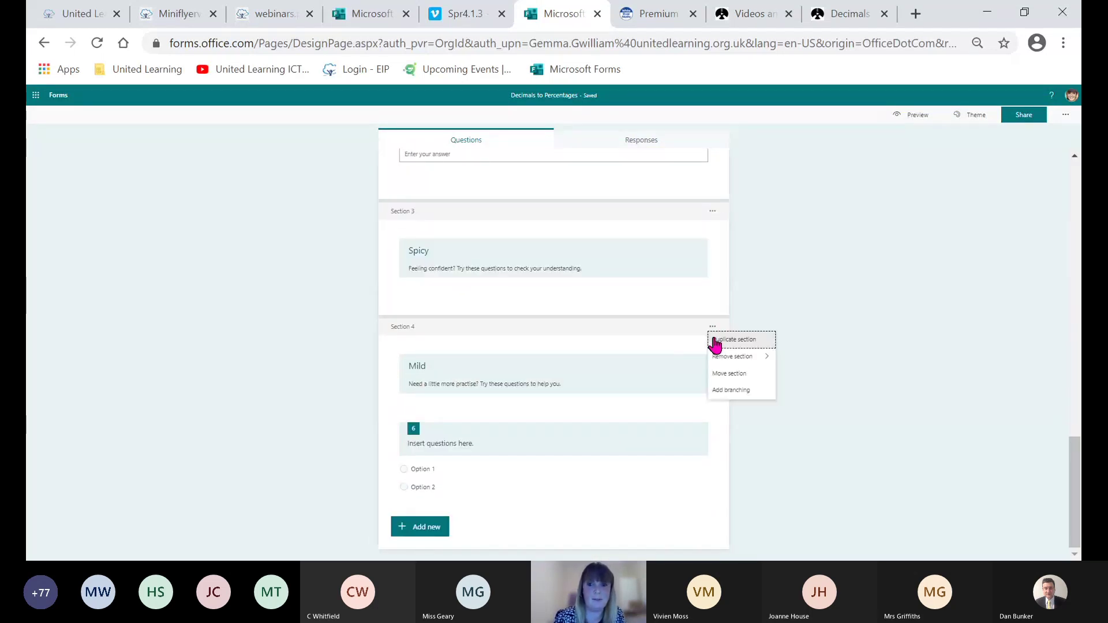
{"action": "left_click", "coordinate": [744, 364]}
{"action": "left_click", "coordinate": [743, 364]}
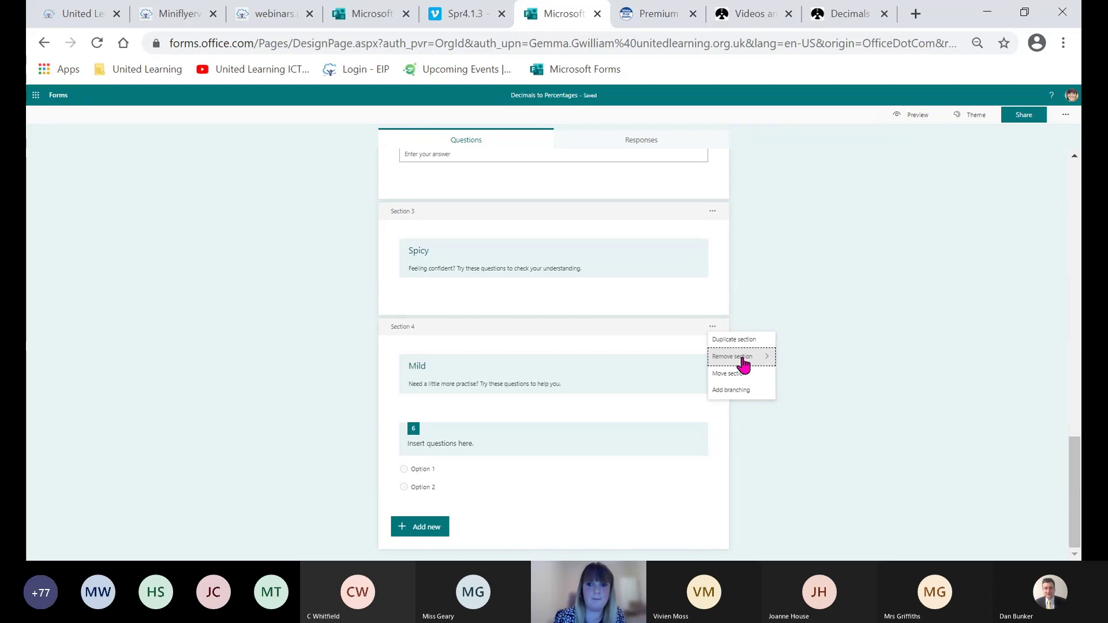
{"action": "left_click", "coordinate": [738, 361]}
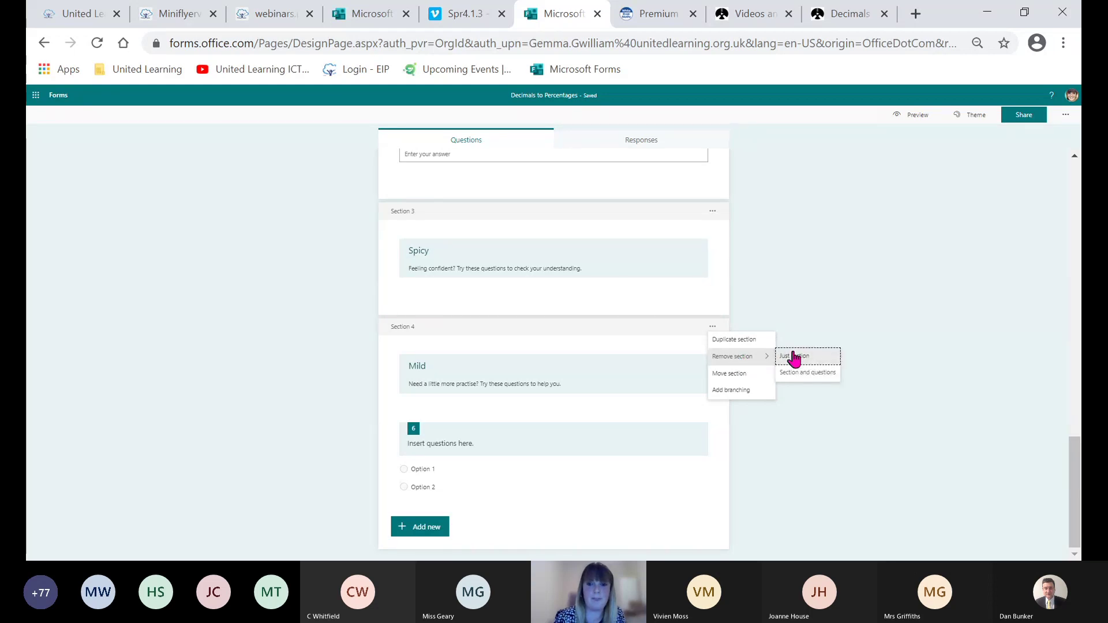
{"action": "left_click", "coordinate": [815, 374]}
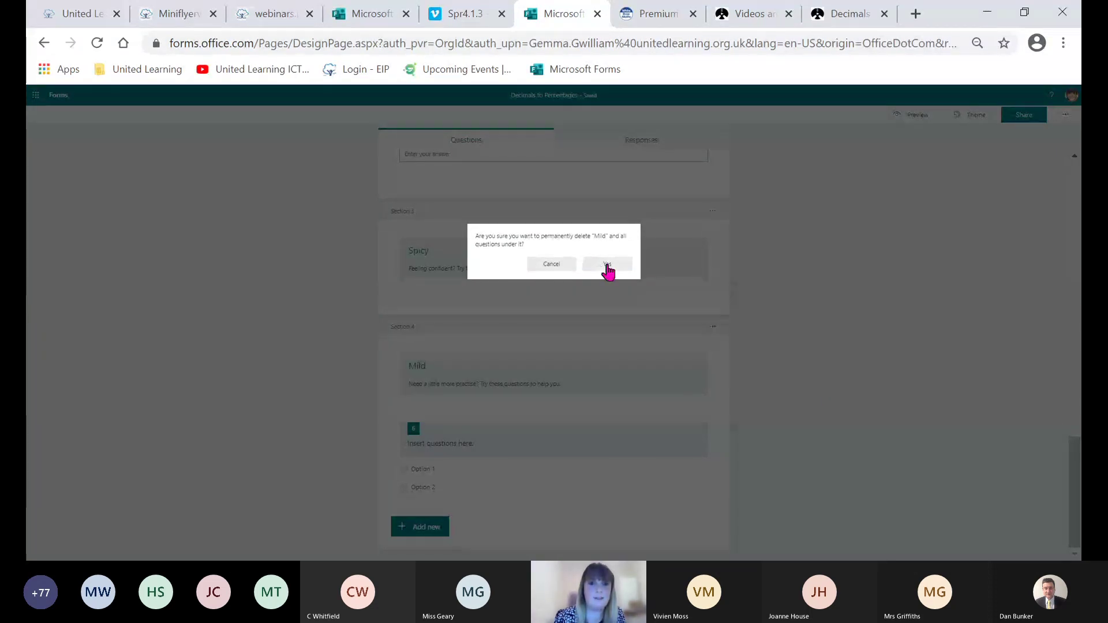
{"action": "left_click", "coordinate": [603, 265]}
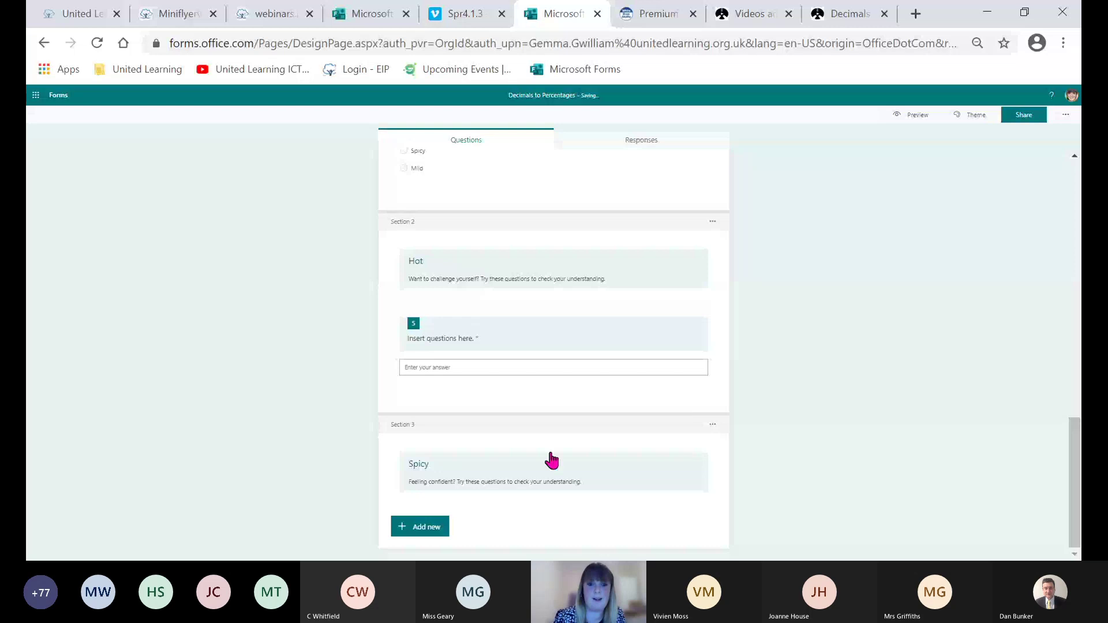
- Add a new section after the Spicy section and title it "Mild"
{"action": "left_click", "coordinate": [430, 533]}
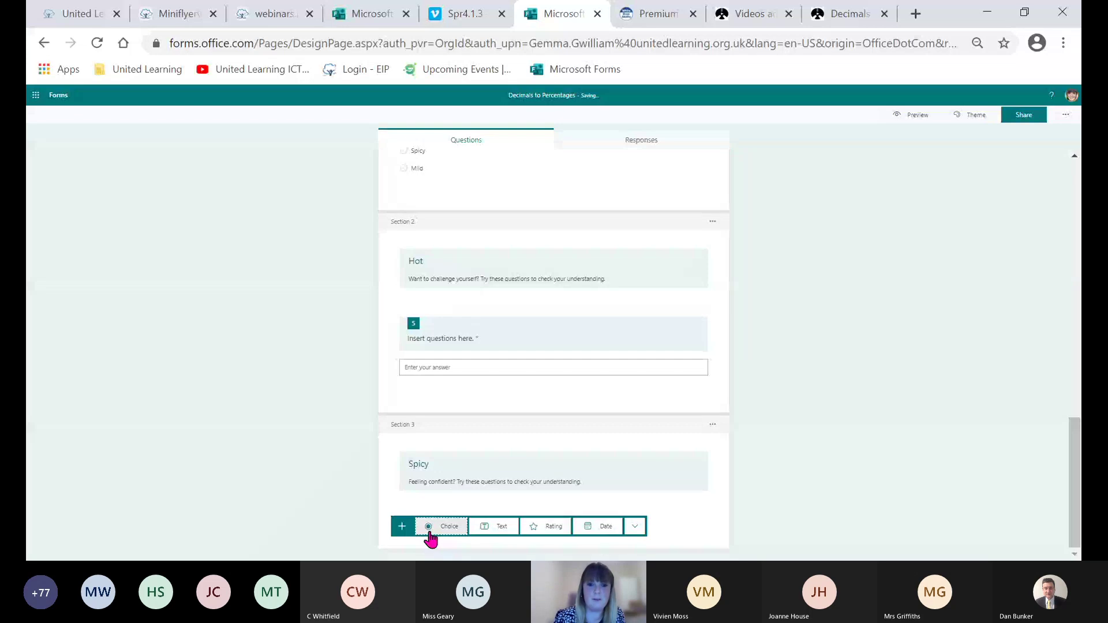
{"action": "left_click", "coordinate": [635, 527]}
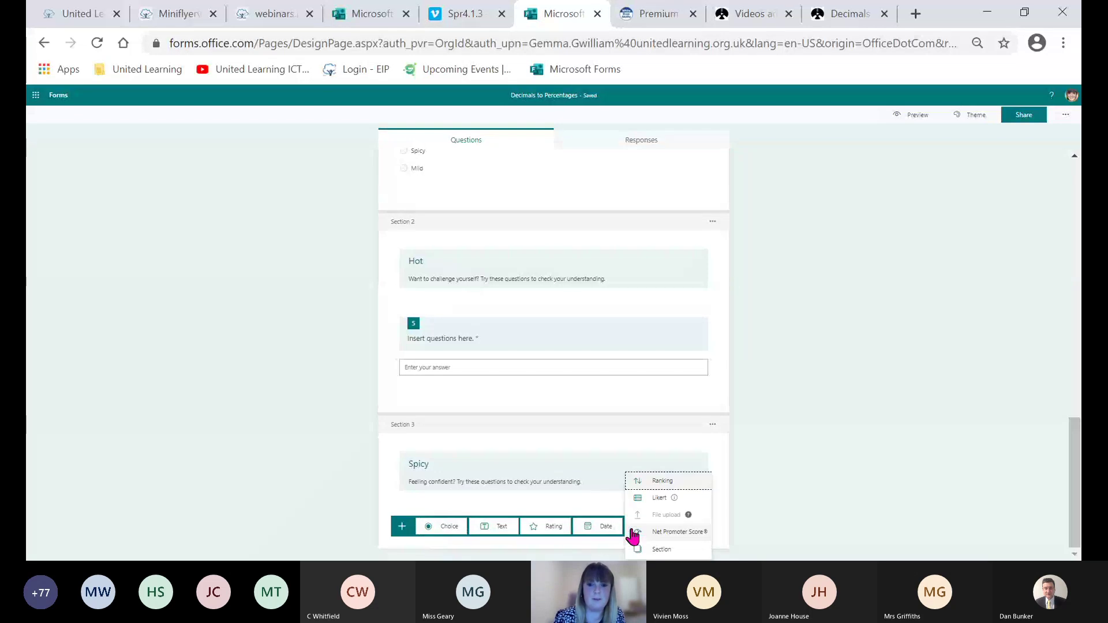
{"action": "left_click", "coordinate": [664, 549]}
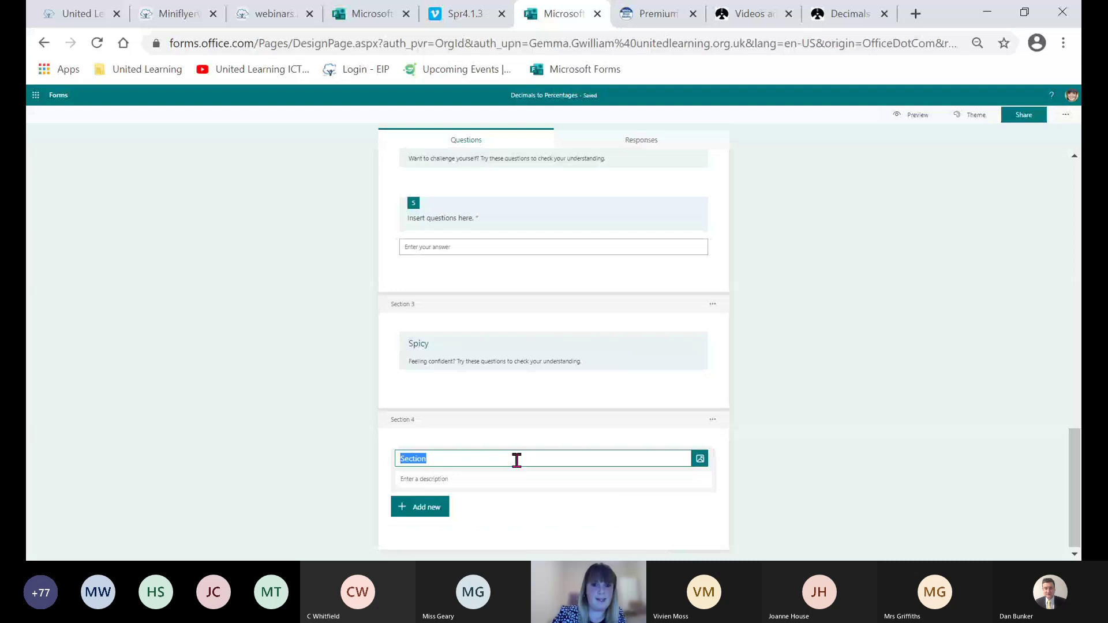
{"action": "type", "text": "Mi"}
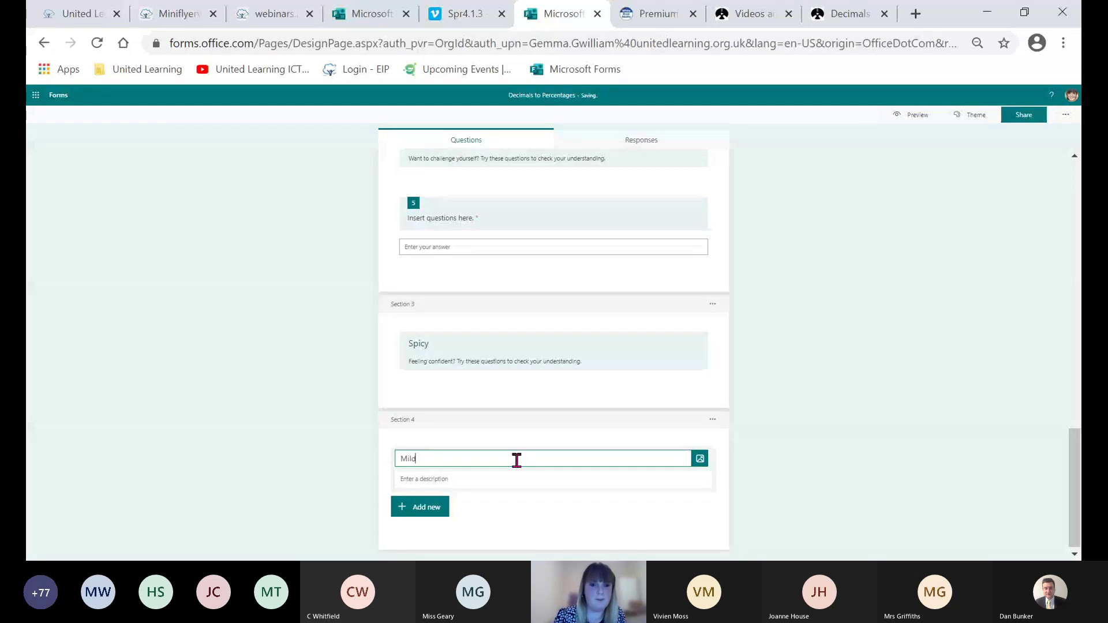
{"action": "type", "text": "ld"}
- Give the Mild section the description "Need a little more practise? Then try these questions."
{"action": "left_click", "coordinate": [429, 474]}
{"action": "type", "text": "N"}
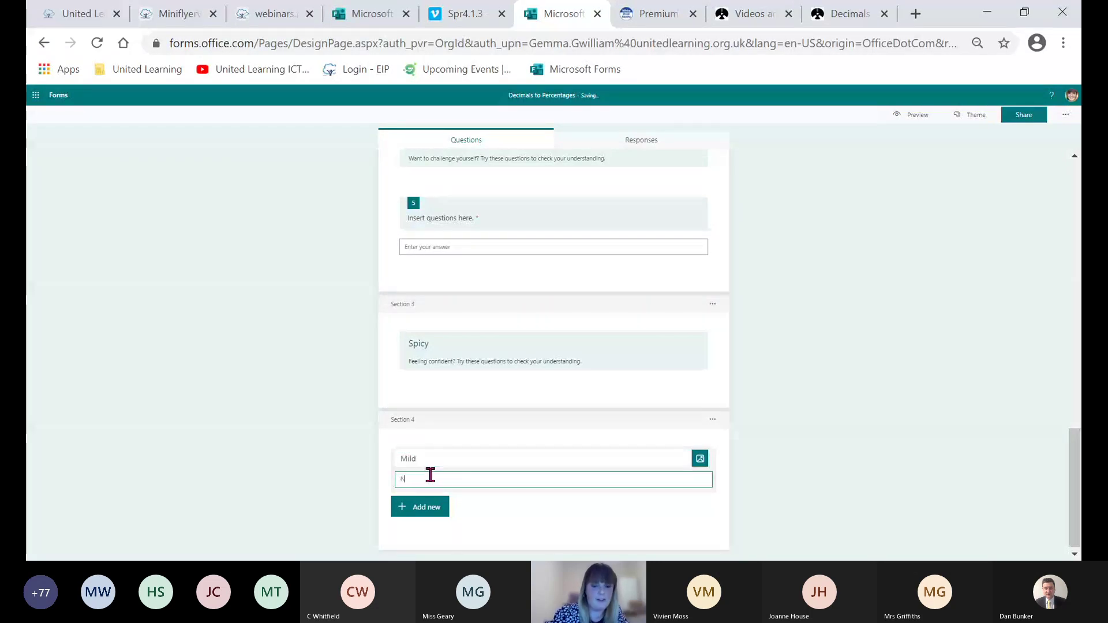
{"action": "type", "text": "re"}
{"action": "key", "text": "BackSpace"}
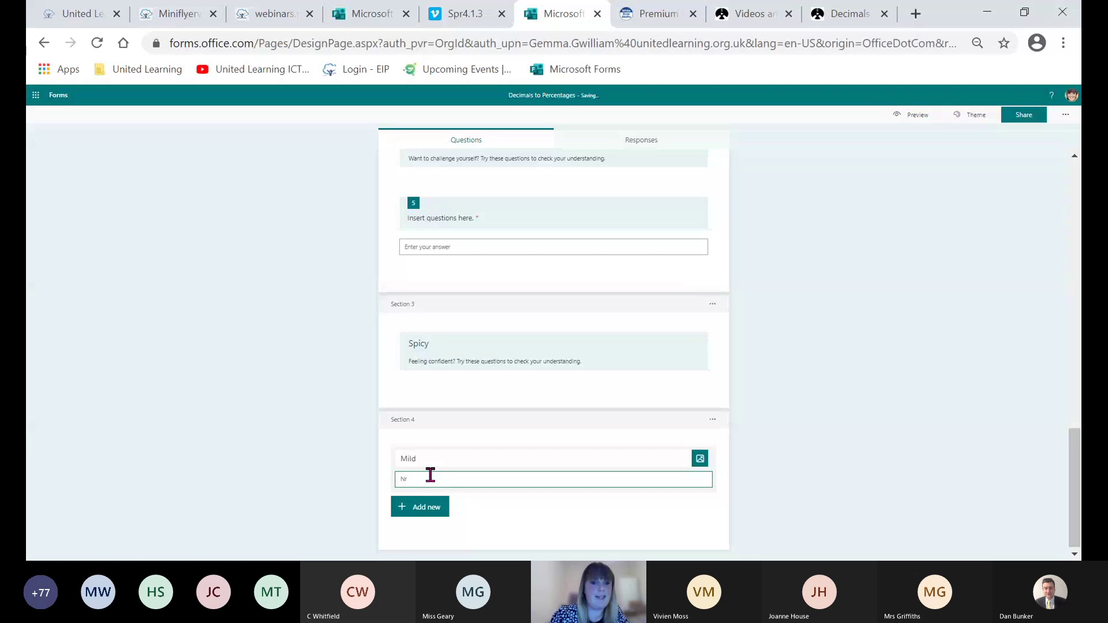
{"action": "key", "text": "BackSpace"}
{"action": "type", "text": "eed a little more practise"}
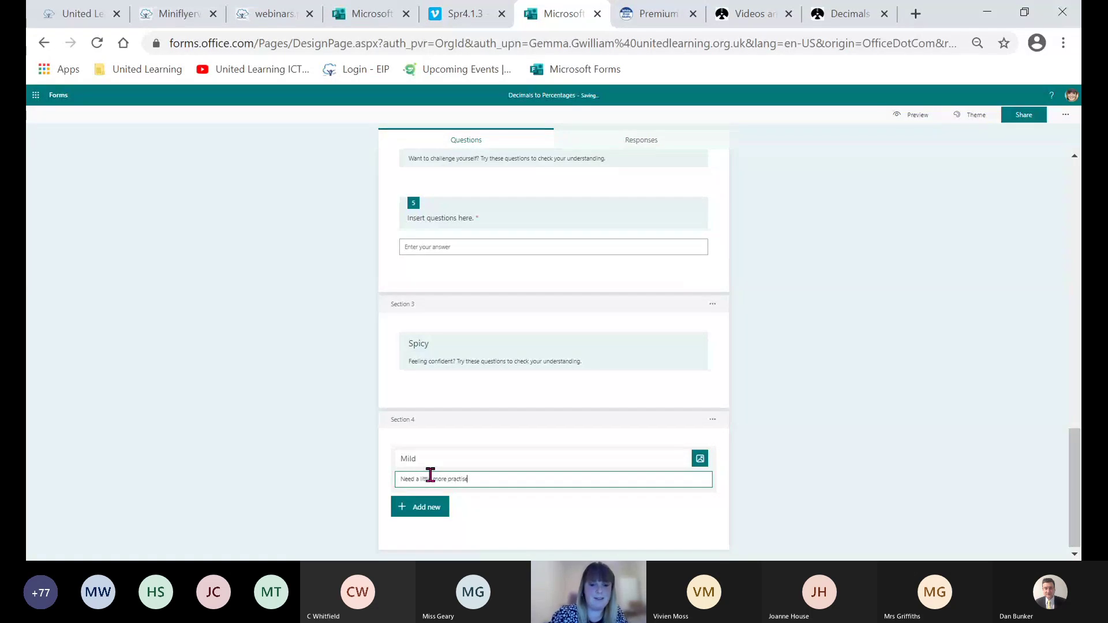
{"action": "type", "text": "? Then try"}
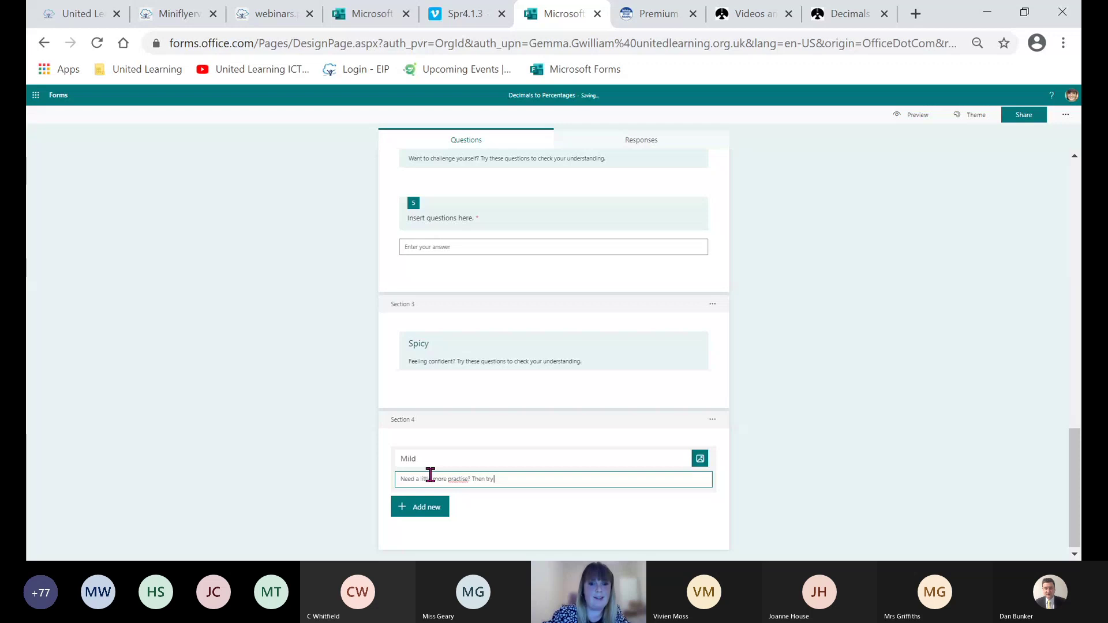
{"action": "type", "text": " these"}
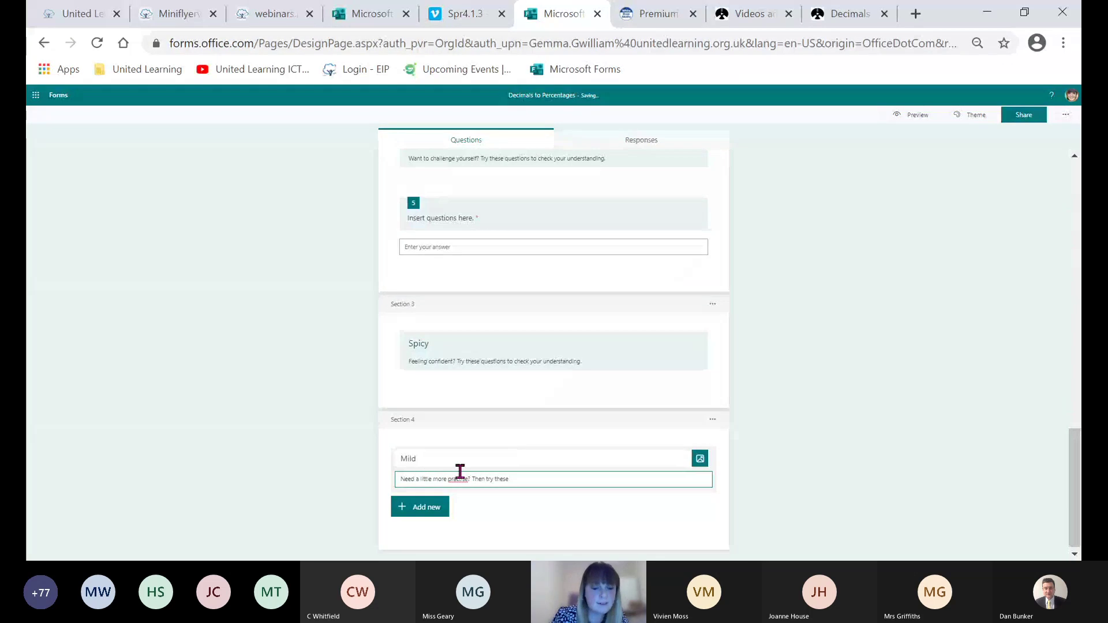
{"action": "type", "text": " questions"}
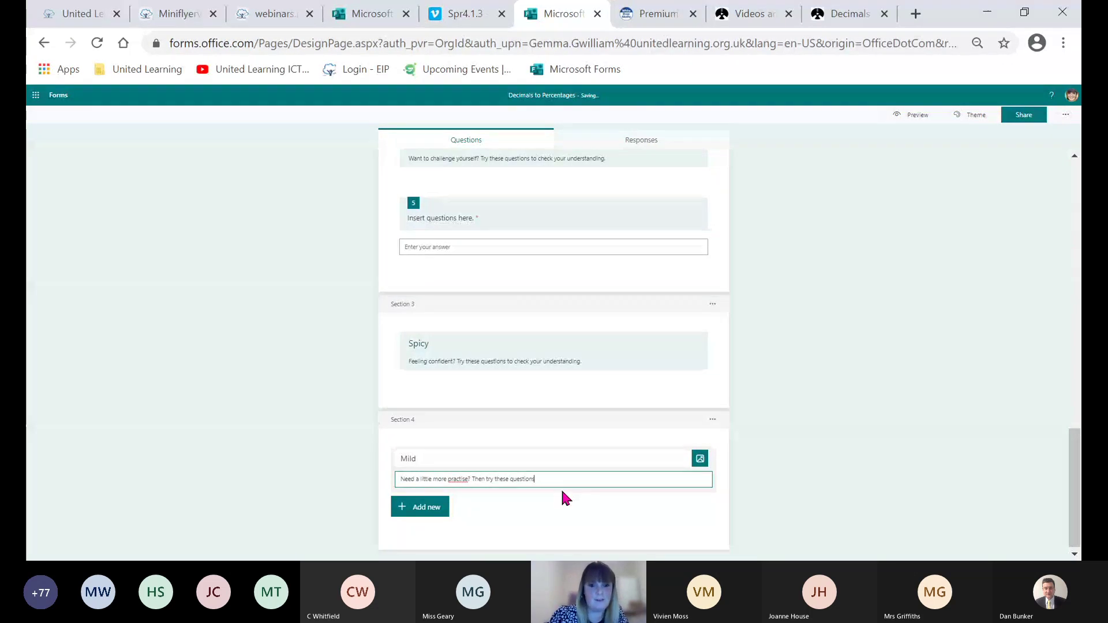
{"action": "type", "text": "."}
{"action": "left_click", "coordinate": [789, 290]}
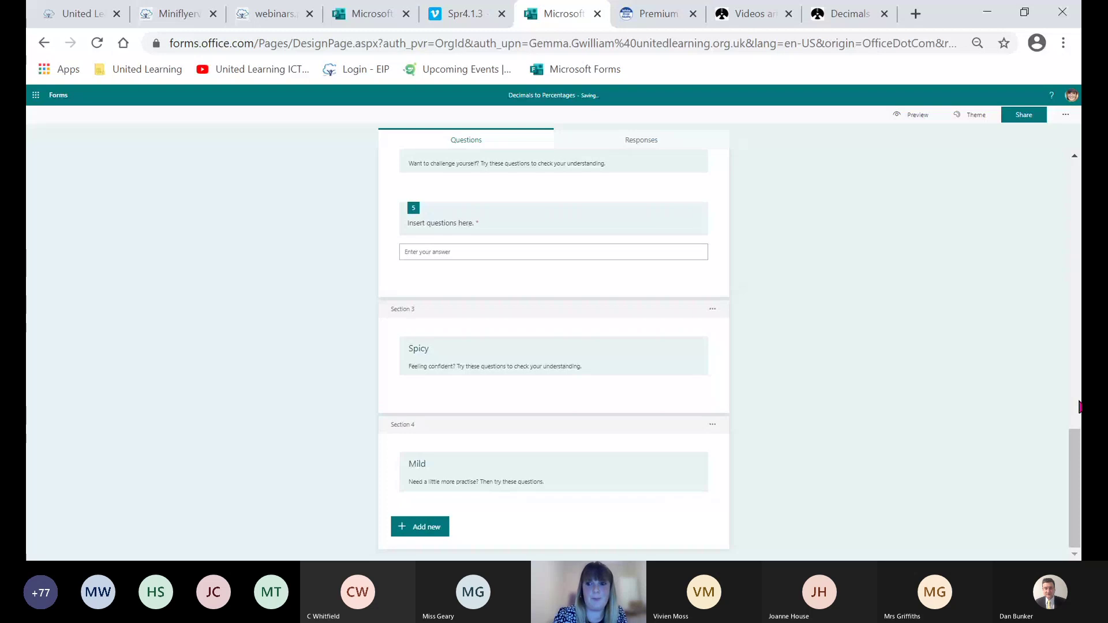
- Branch the Mild option of the chilli level question to "Section 4. Mild"
{"action": "scroll", "coordinate": [1079, 407], "scroll_direction": "up", "scroll_amount": 1}
{"action": "left_click_drag", "start_coordinate": [1077, 439], "coordinate": [1068, 366]}
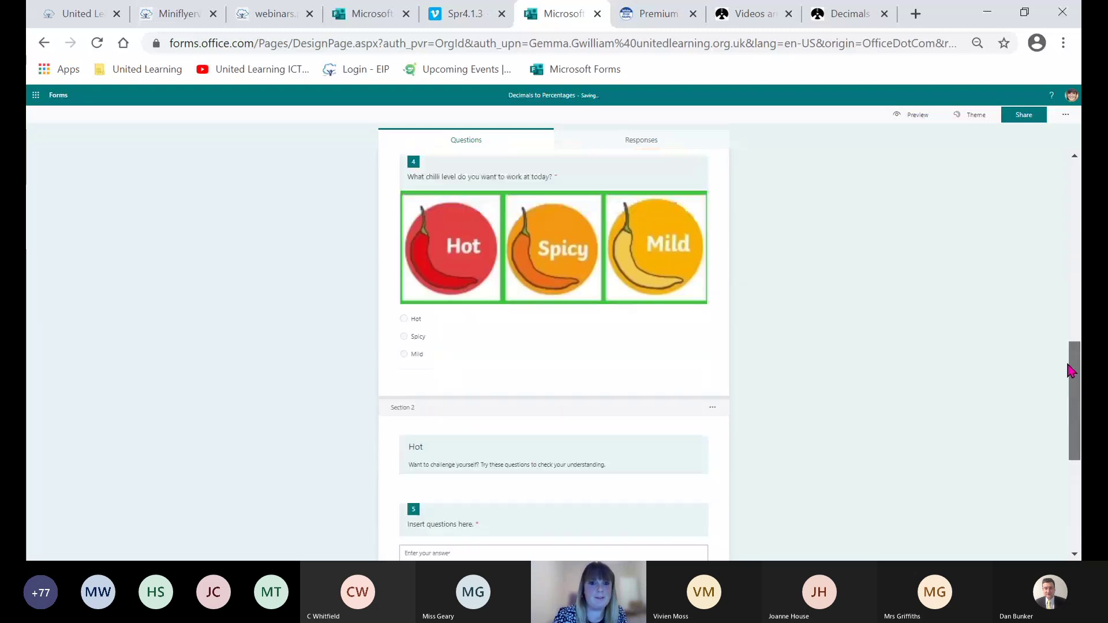
{"action": "left_click", "coordinate": [525, 368]}
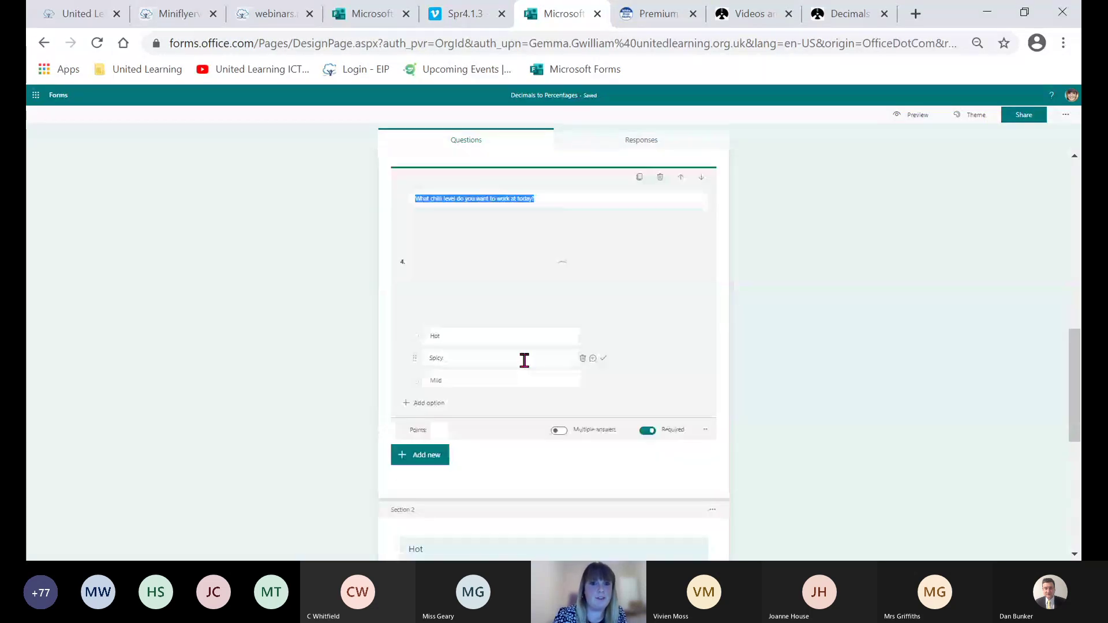
{"action": "double_click", "coordinate": [477, 379]}
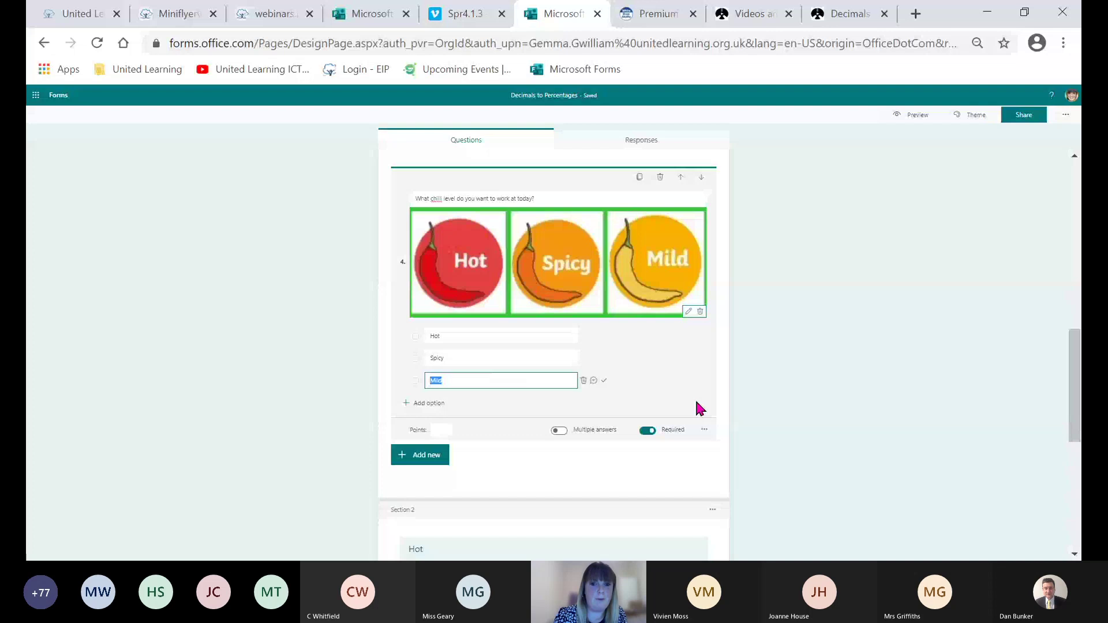
{"action": "left_click", "coordinate": [705, 436]}
{"action": "left_click", "coordinate": [738, 503]}
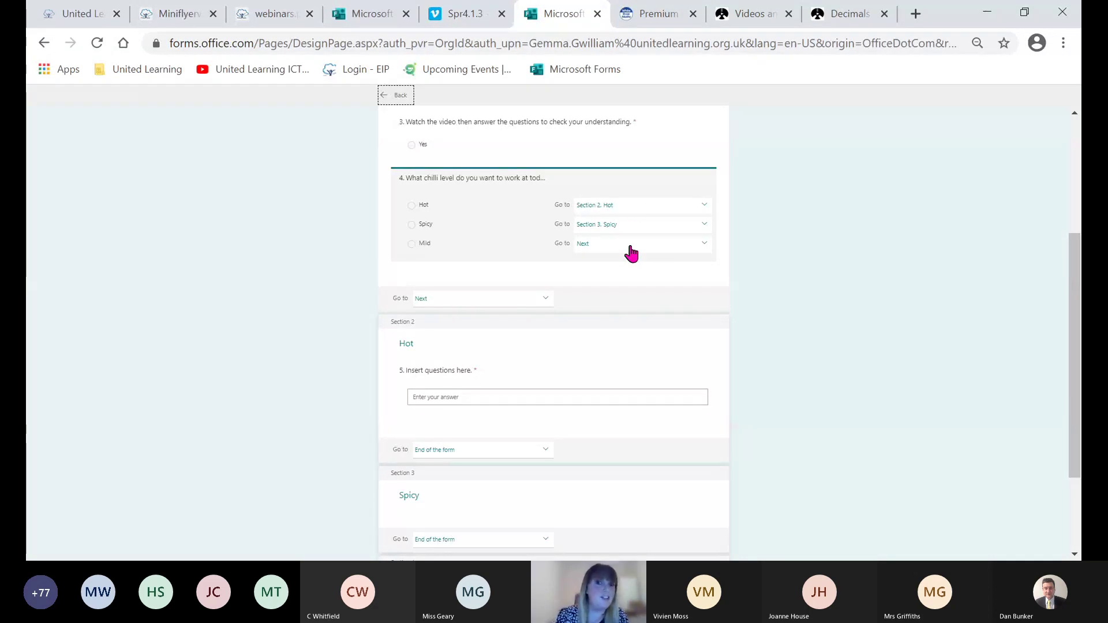
{"action": "left_click", "coordinate": [703, 247]}
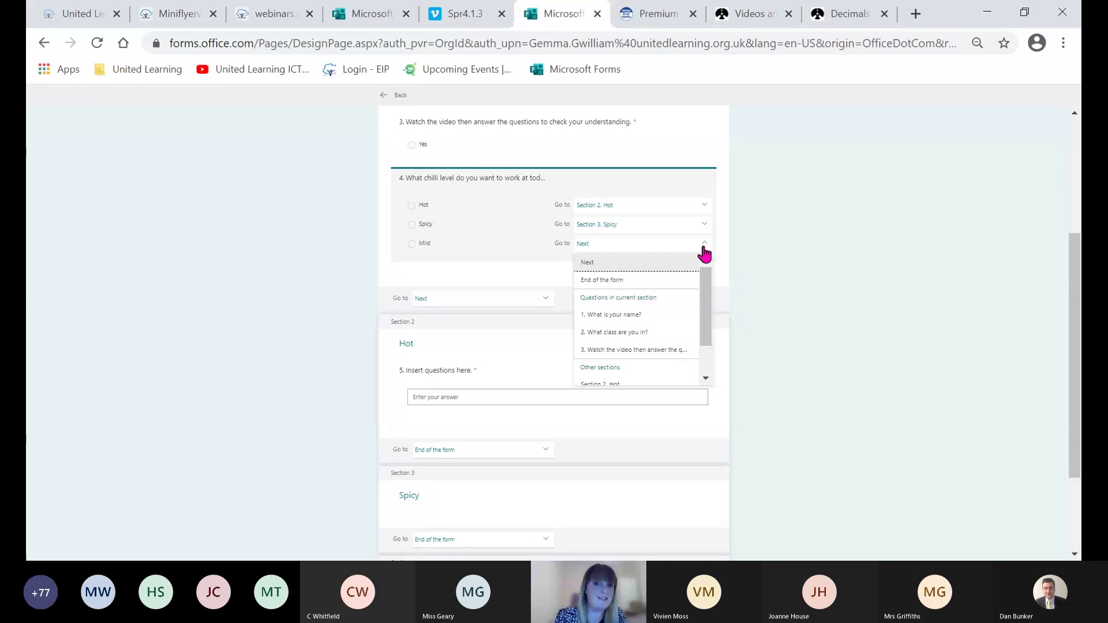
{"action": "left_click_drag", "start_coordinate": [705, 304], "coordinate": [704, 339]}
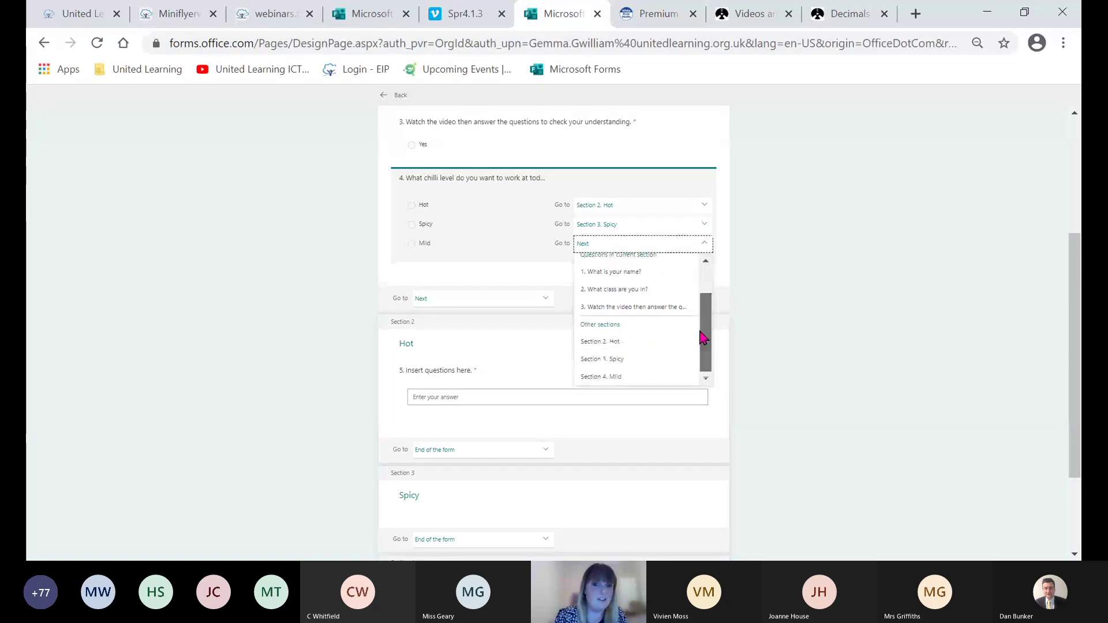
{"action": "left_click", "coordinate": [620, 376]}
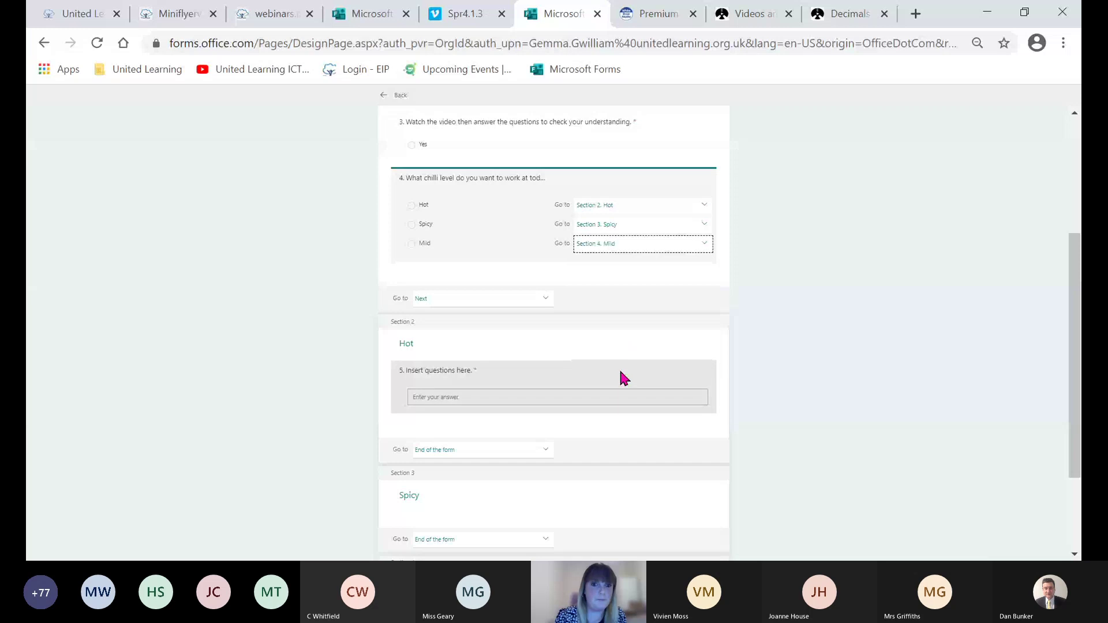
- Check where the Hot, Spicy and Mild sections lead in the branching options, and return to the questions
{"action": "left_click_drag", "start_coordinate": [1075, 329], "coordinate": [1072, 410]}
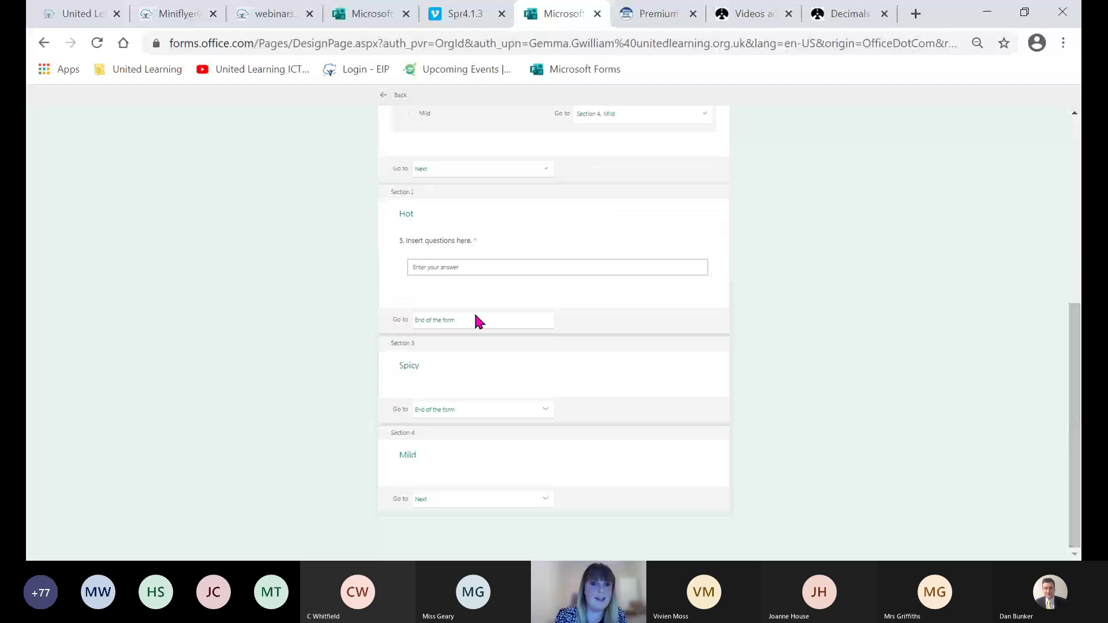
{"action": "left_click", "coordinate": [495, 323]}
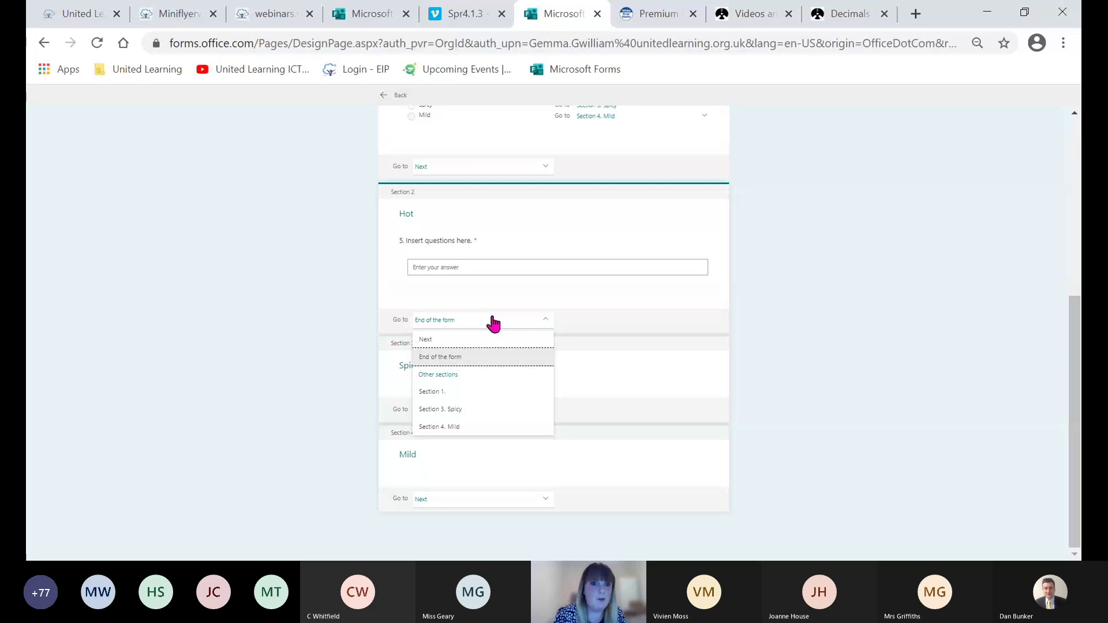
{"action": "left_click", "coordinate": [494, 325]}
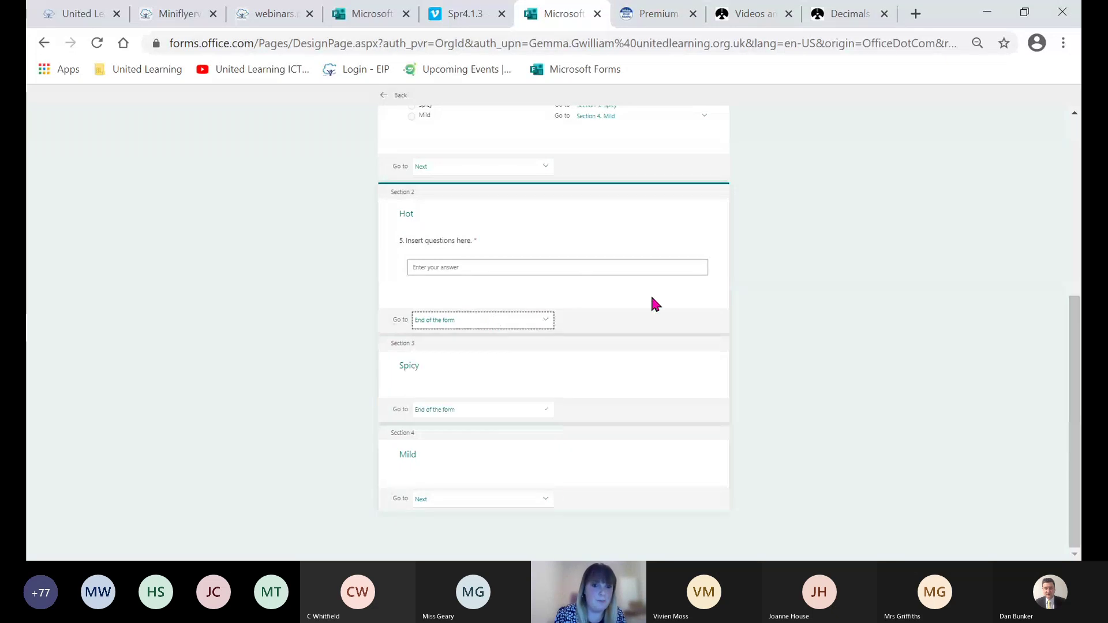
{"action": "left_click_drag", "start_coordinate": [1076, 357], "coordinate": [1077, 115]}
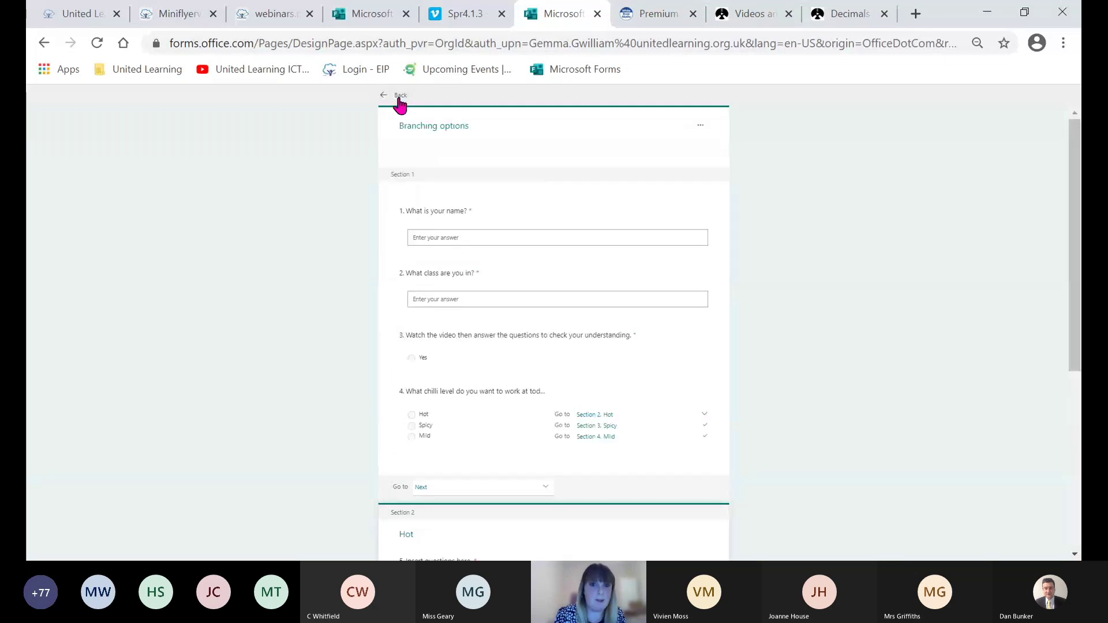
{"action": "left_click", "coordinate": [394, 96]}
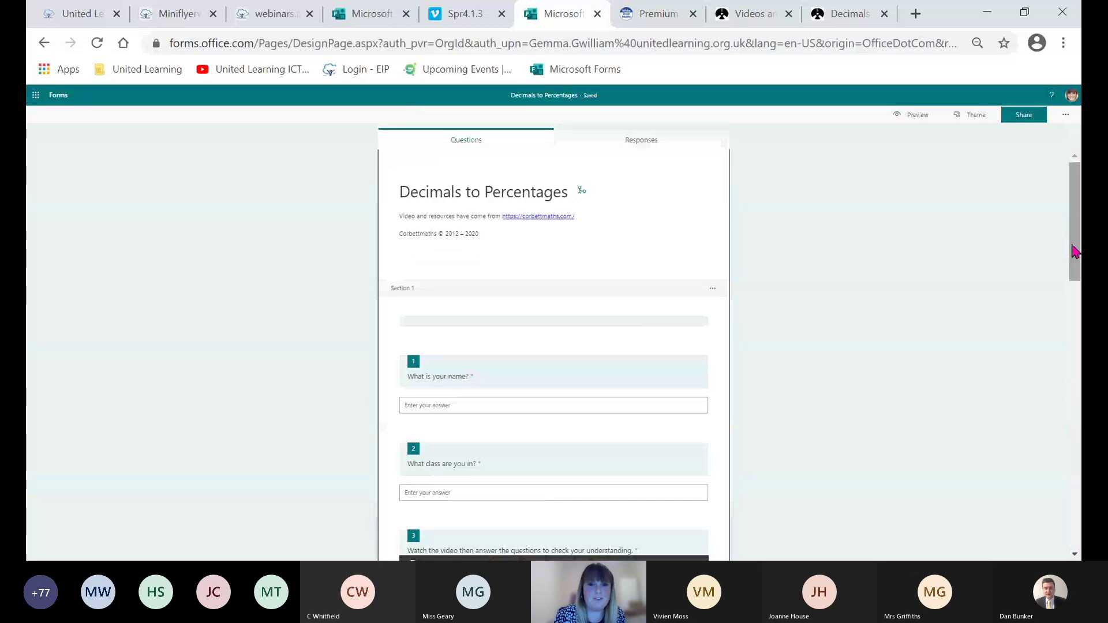
- Delete the placeholder question "Insert questions here." from the Hot section
{"action": "left_click_drag", "start_coordinate": [1075, 251], "coordinate": [1079, 307]}
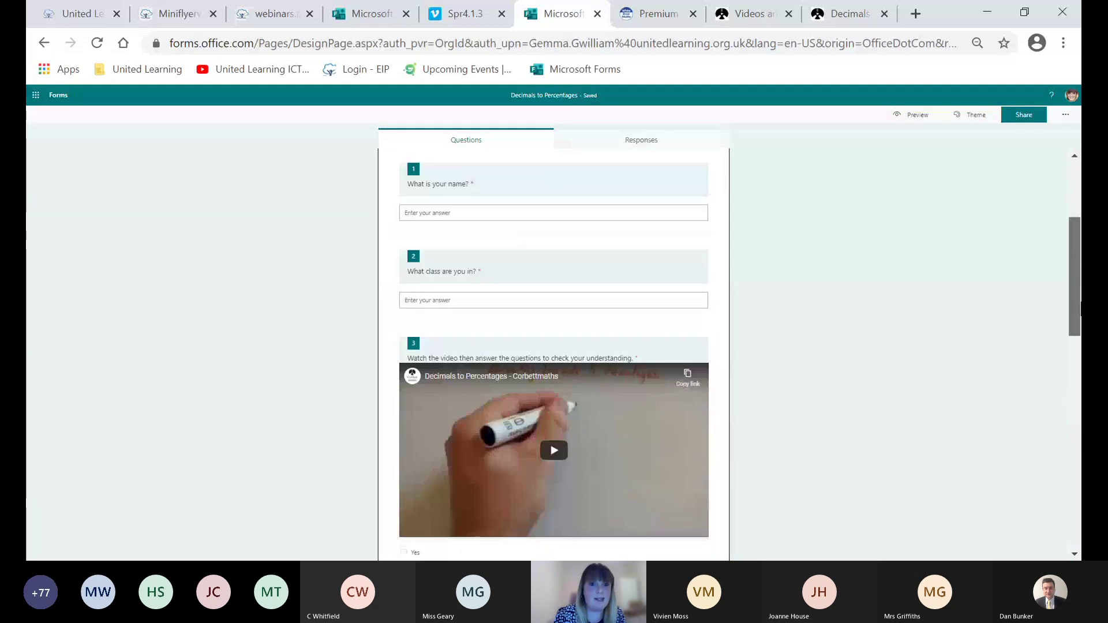
{"action": "scroll", "coordinate": [1077, 323], "scroll_direction": "down", "scroll_amount": 5}
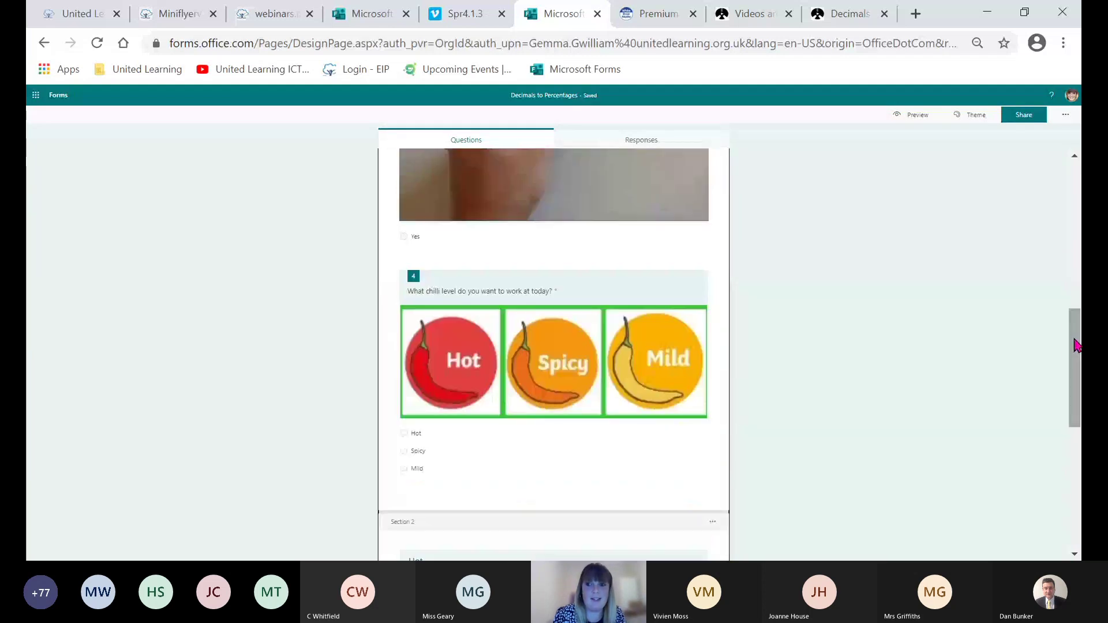
{"action": "scroll", "coordinate": [477, 361], "scroll_direction": "down", "scroll_amount": 5}
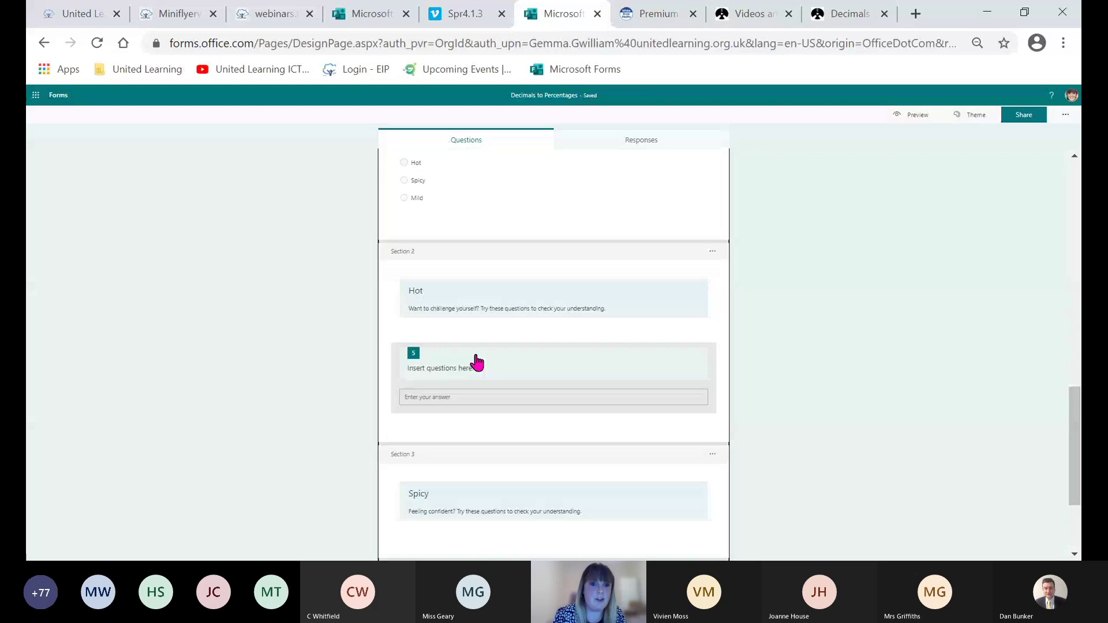
{"action": "left_click", "coordinate": [561, 364]}
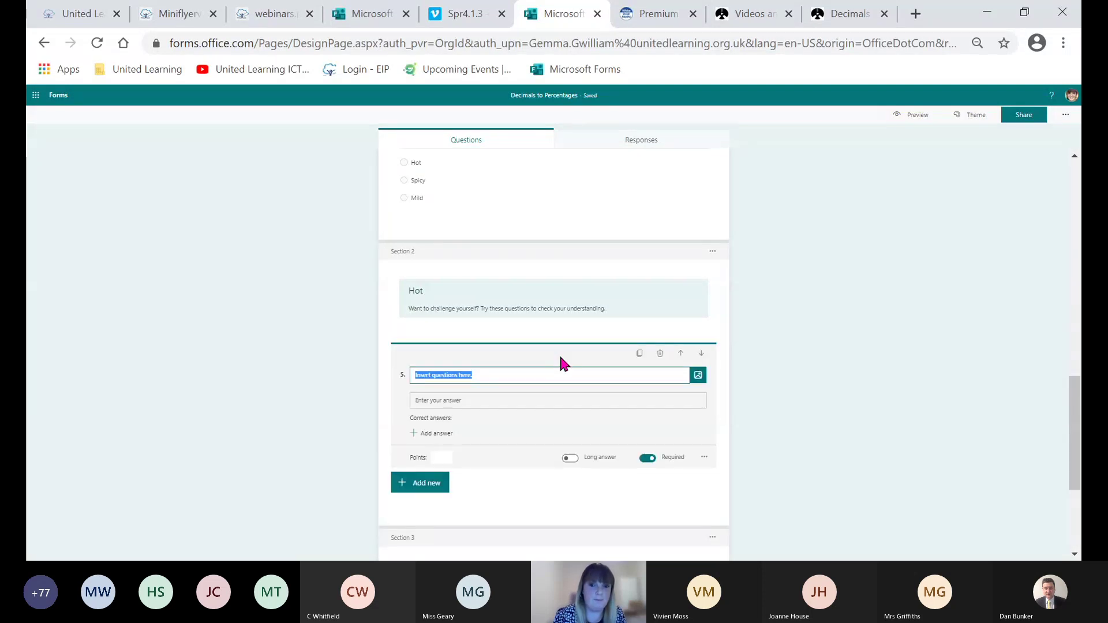
{"action": "left_click", "coordinate": [660, 353]}
- Add a choice question to the Hot section
{"action": "left_click", "coordinate": [671, 309]}
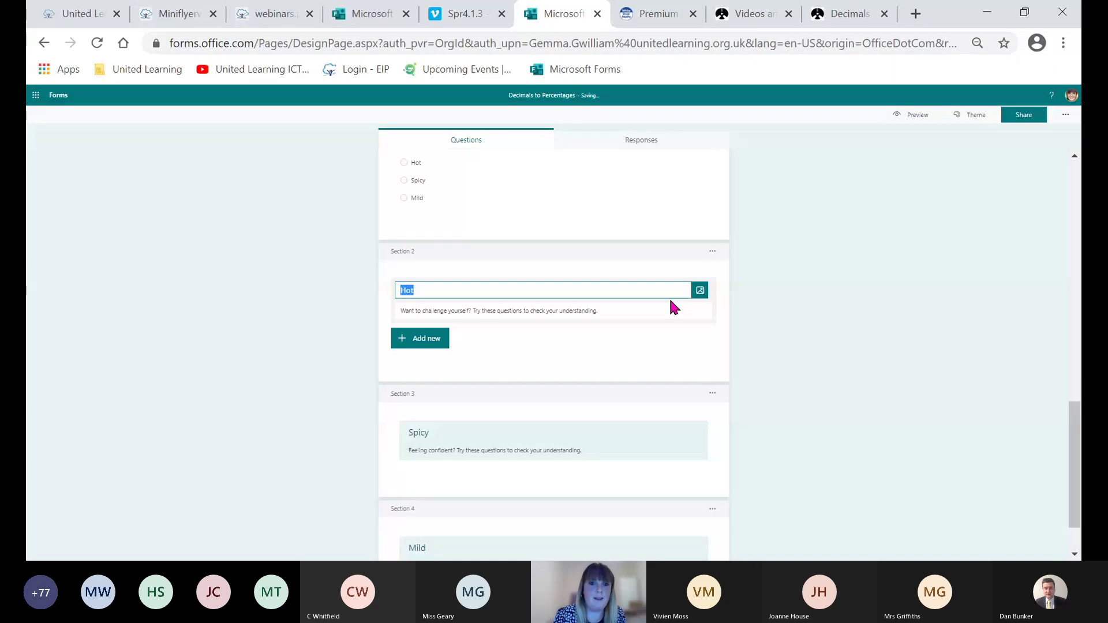
{"action": "left_click", "coordinate": [415, 342]}
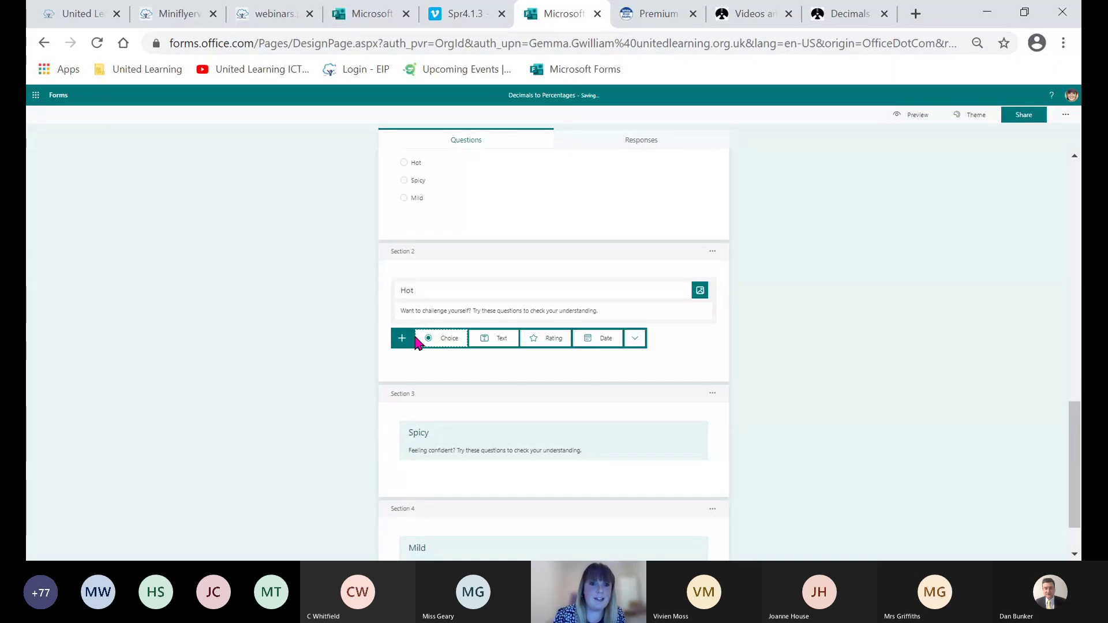
{"action": "left_click", "coordinate": [448, 344]}
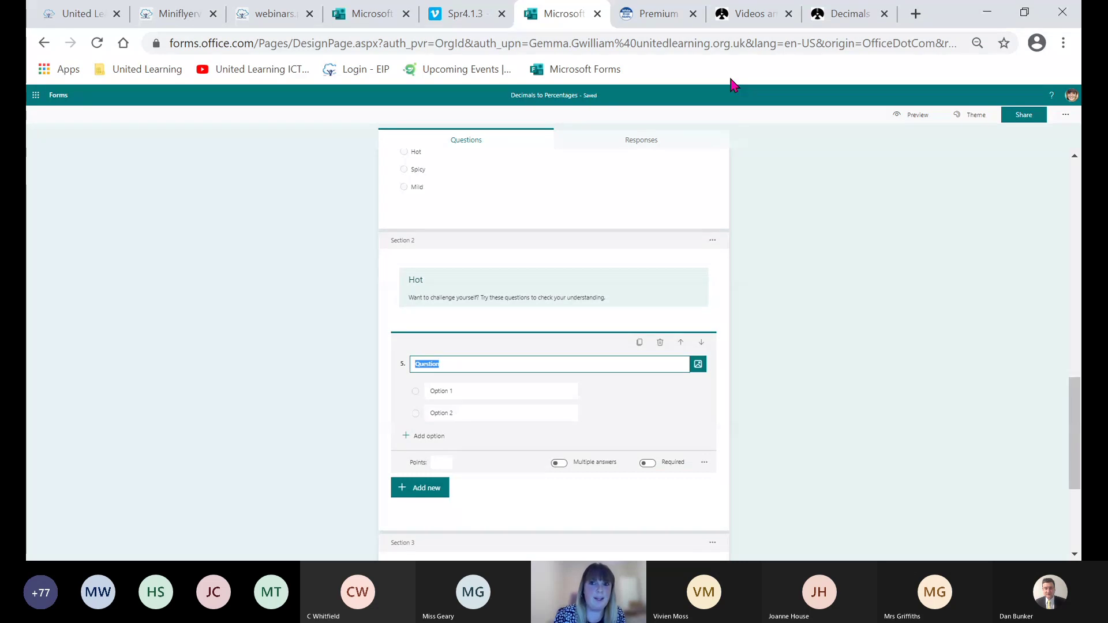
- Open the Corbettmaths Decimals Percentages exam-style questions PDF and copy question 1, "Write 0.4 as a percentage."
{"action": "left_click", "coordinate": [828, 18]}
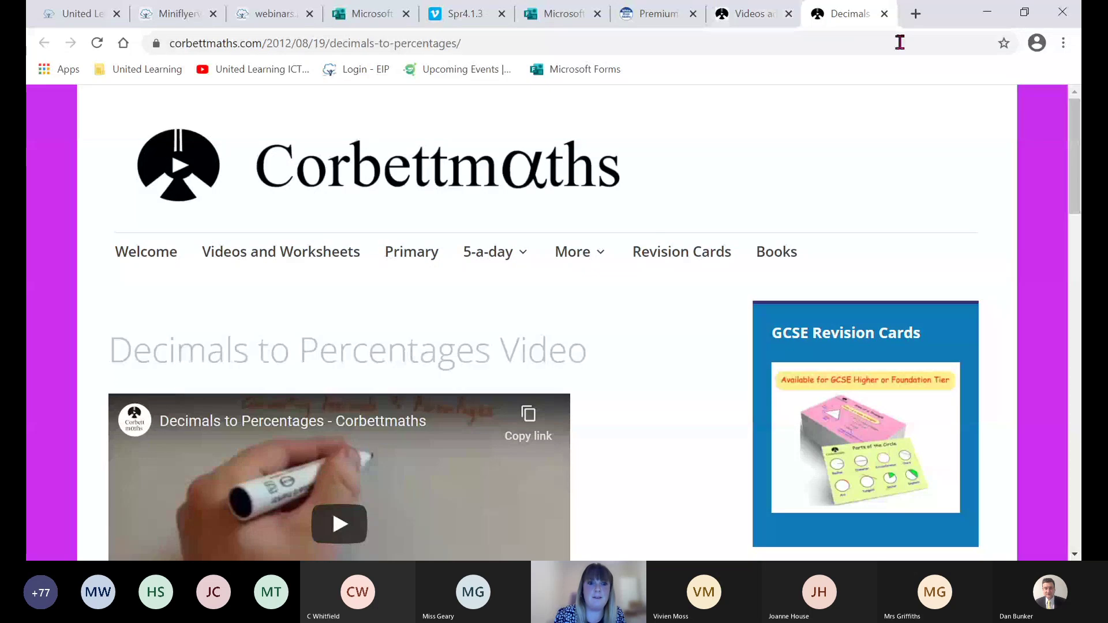
{"action": "left_click", "coordinate": [760, 16]}
{"action": "left_click", "coordinate": [487, 452]}
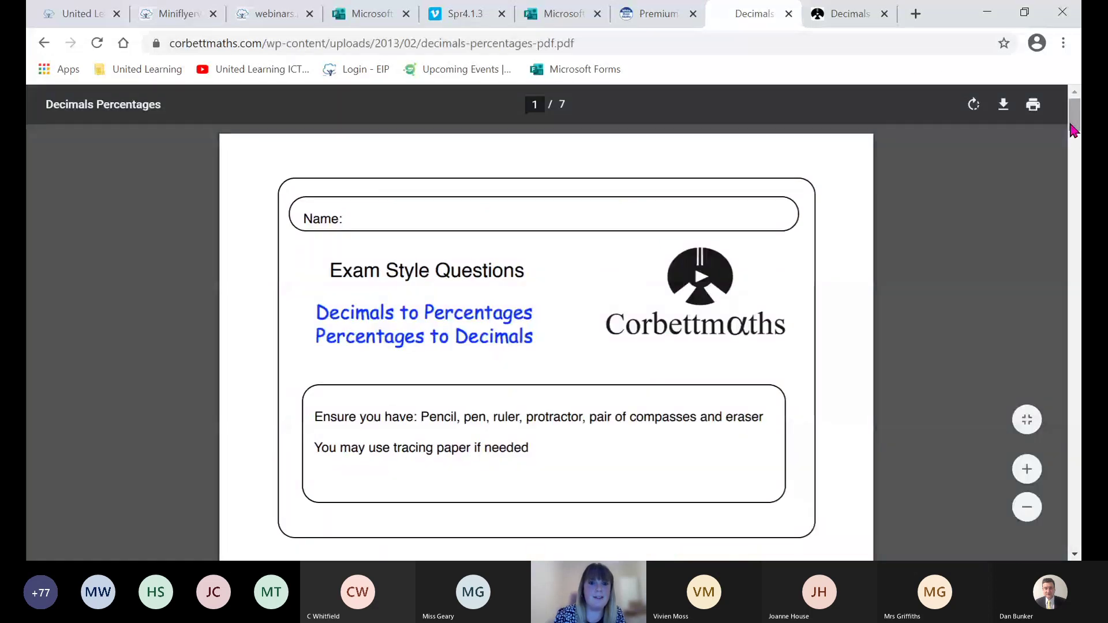
{"action": "left_click_drag", "start_coordinate": [1072, 126], "coordinate": [1074, 190]}
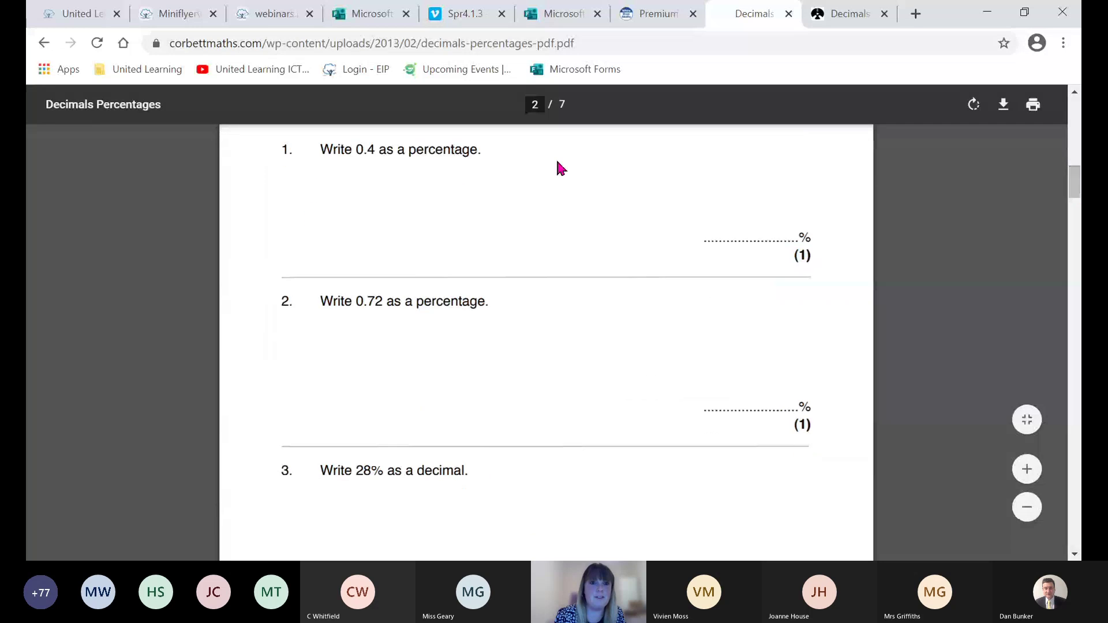
{"action": "left_click_drag", "start_coordinate": [556, 164], "coordinate": [314, 151]}
{"action": "key", "text": "ctrl+c"}
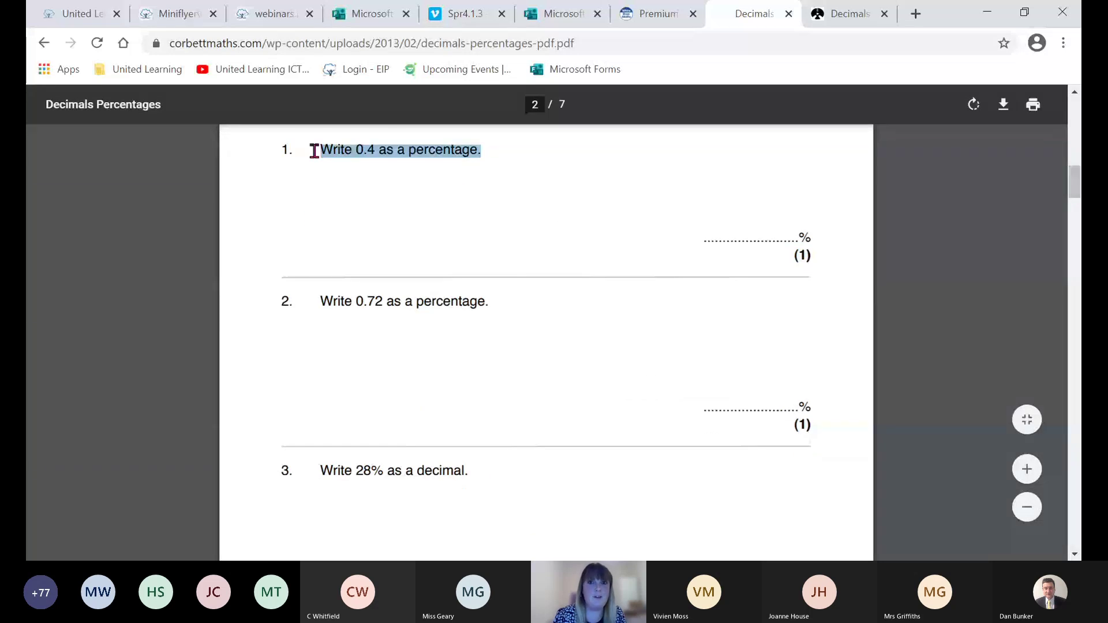
- Back in the quiz, paste the copied question into the Hot section's choice question, and delete that question
{"action": "left_click", "coordinate": [548, 17]}
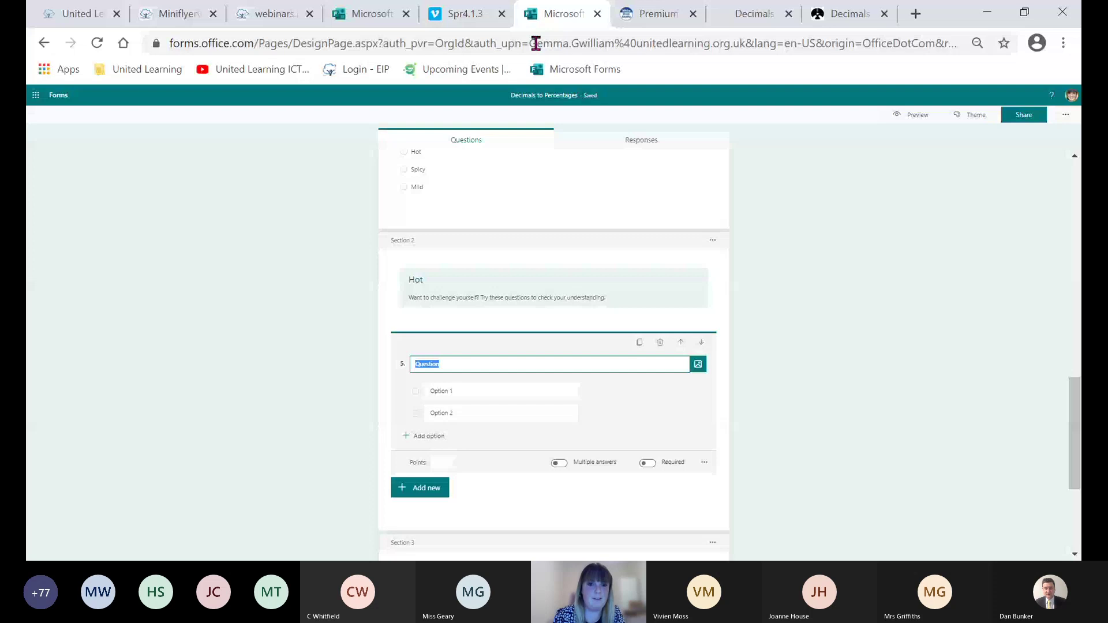
{"action": "key", "text": "ctrl+v"}
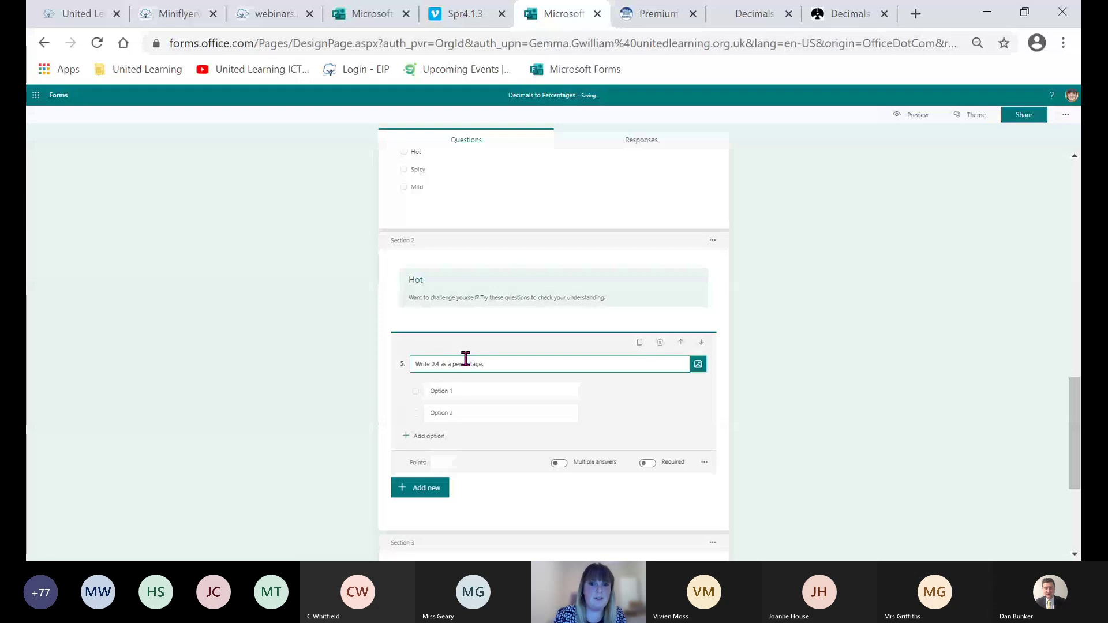
{"action": "left_click", "coordinate": [660, 341]}
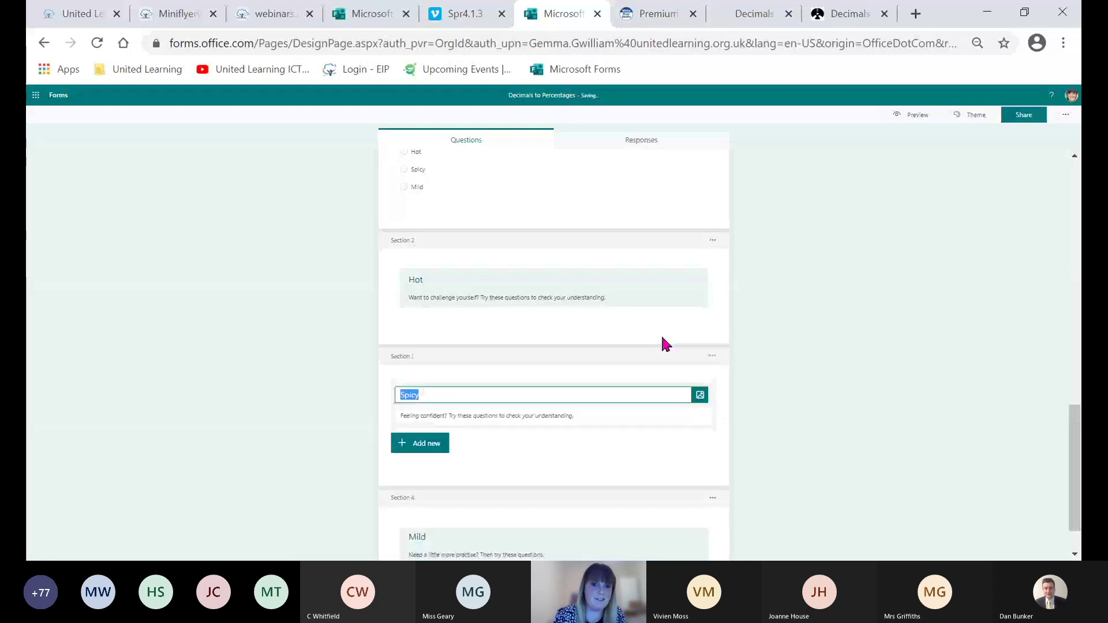
- Add a text question to the Hot section with the copied wording "Write 0.4 as a percentage."
{"action": "left_click", "coordinate": [647, 265]}
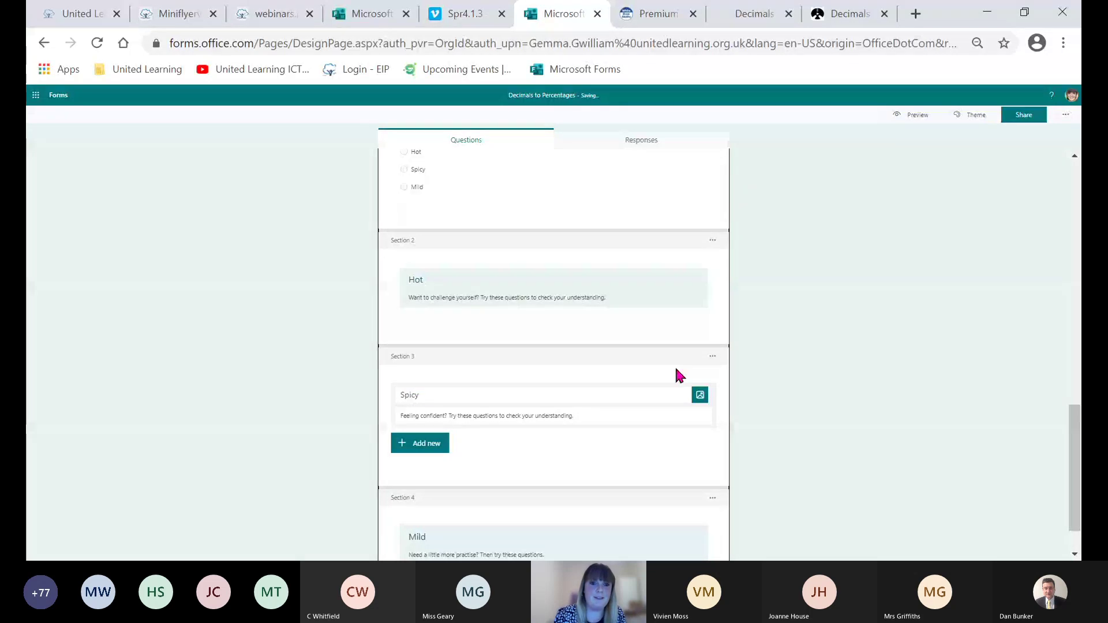
{"action": "left_click", "coordinate": [525, 316]}
{"action": "left_click", "coordinate": [482, 325]}
{"action": "key", "text": "ctrl+v"}
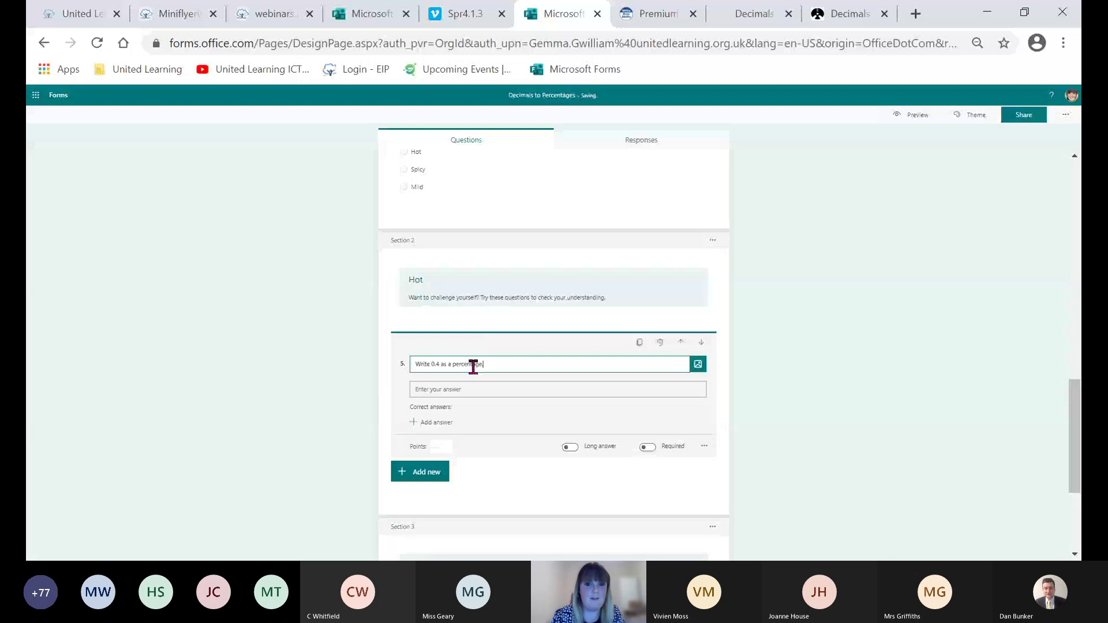
{"action": "type", "text": "."}
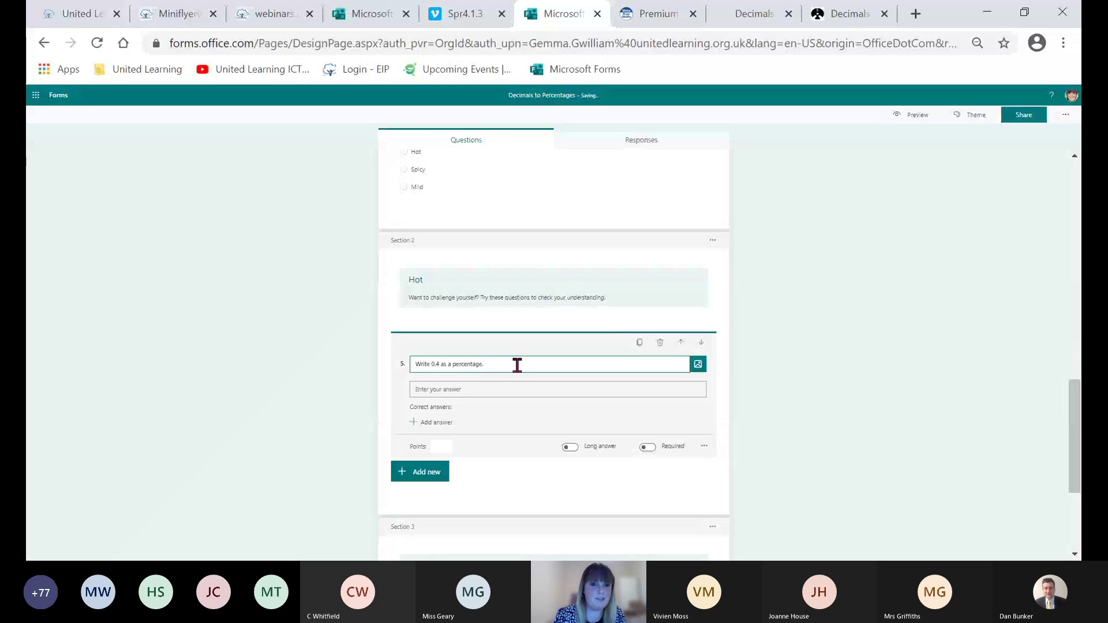
- Make the "Write 0.4 as a percentage." question required and worth 1 point, with 40% as its correct answer
{"action": "left_click", "coordinate": [647, 448]}
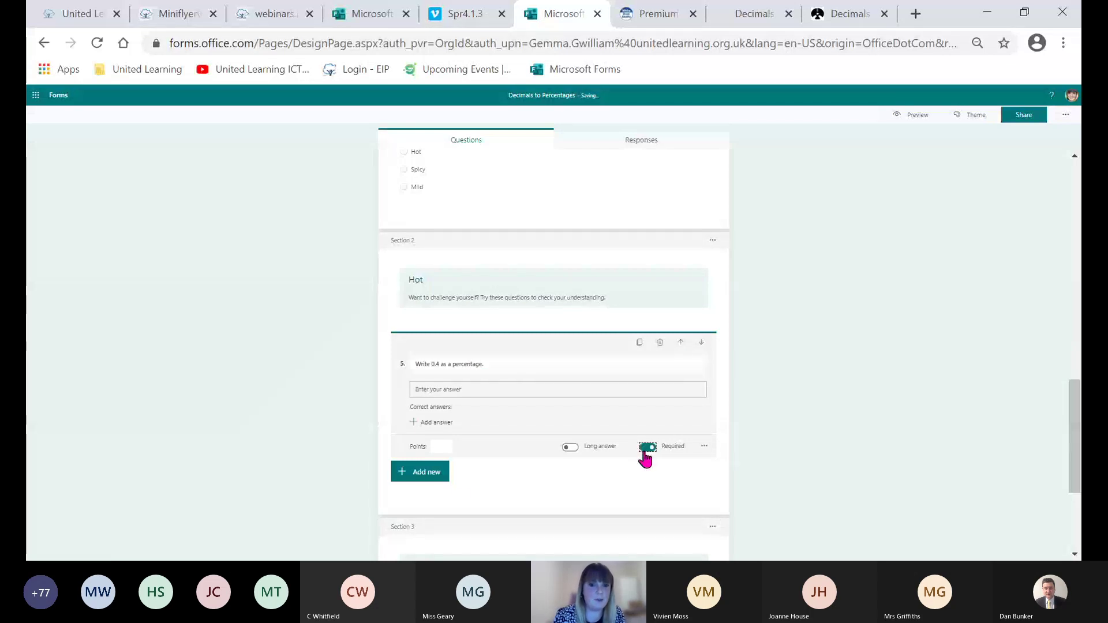
{"action": "left_click", "coordinate": [439, 447]}
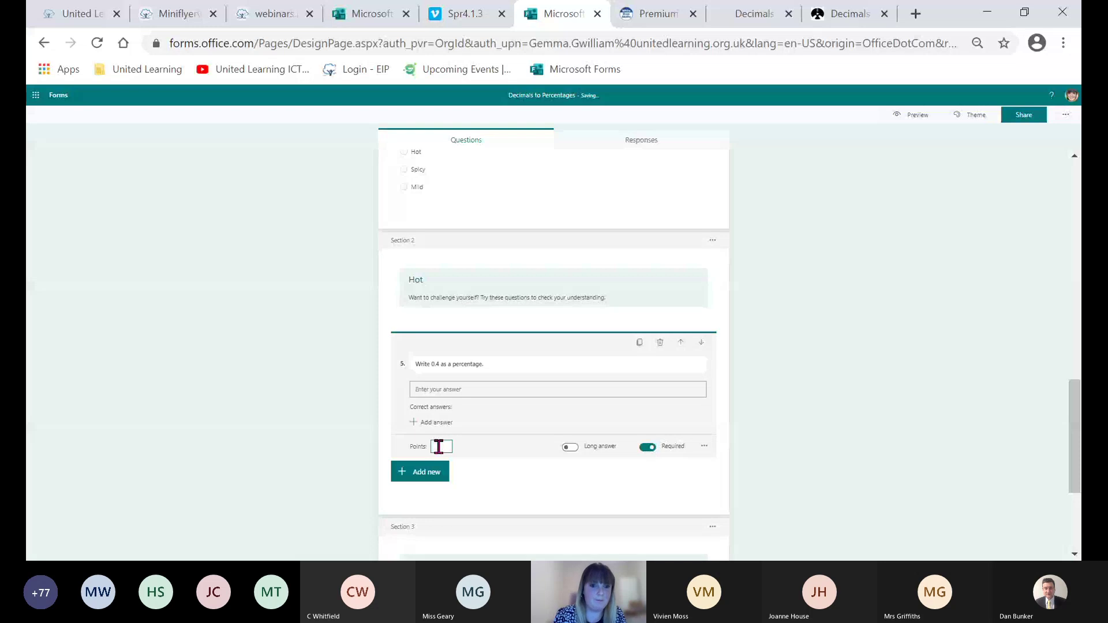
{"action": "left_click", "coordinate": [436, 422]}
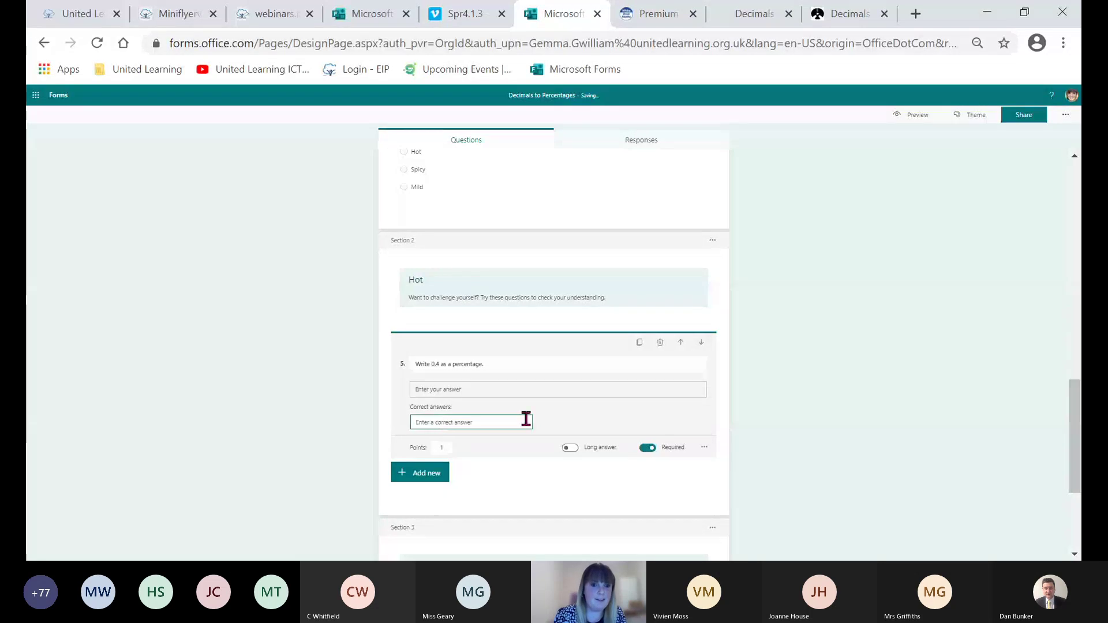
{"action": "type", "text": "40%"}
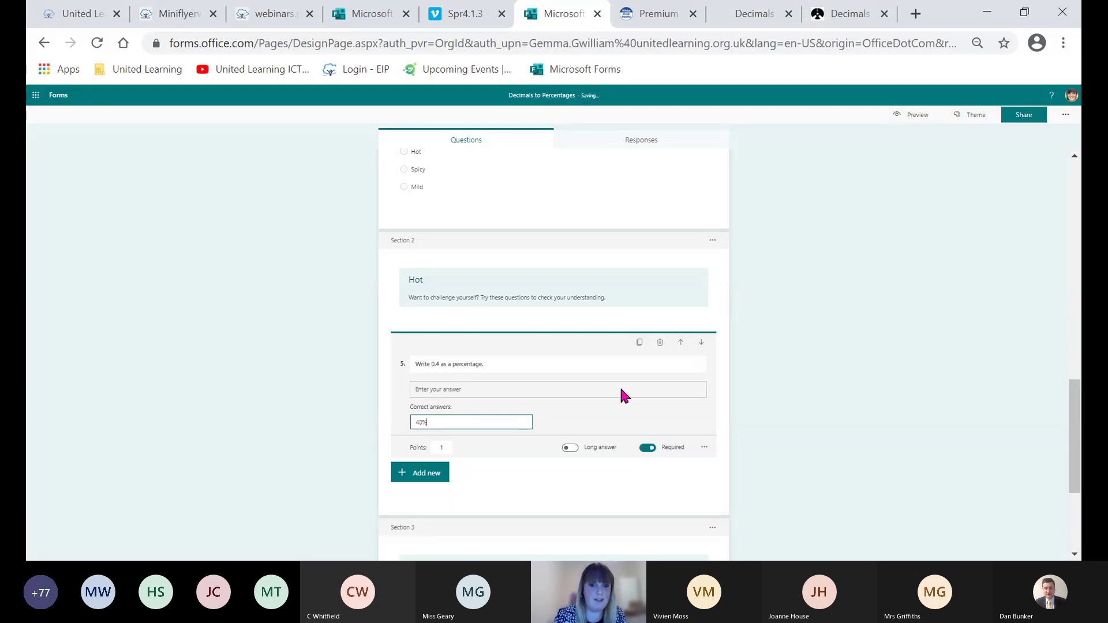
{"action": "left_click", "coordinate": [773, 374]}
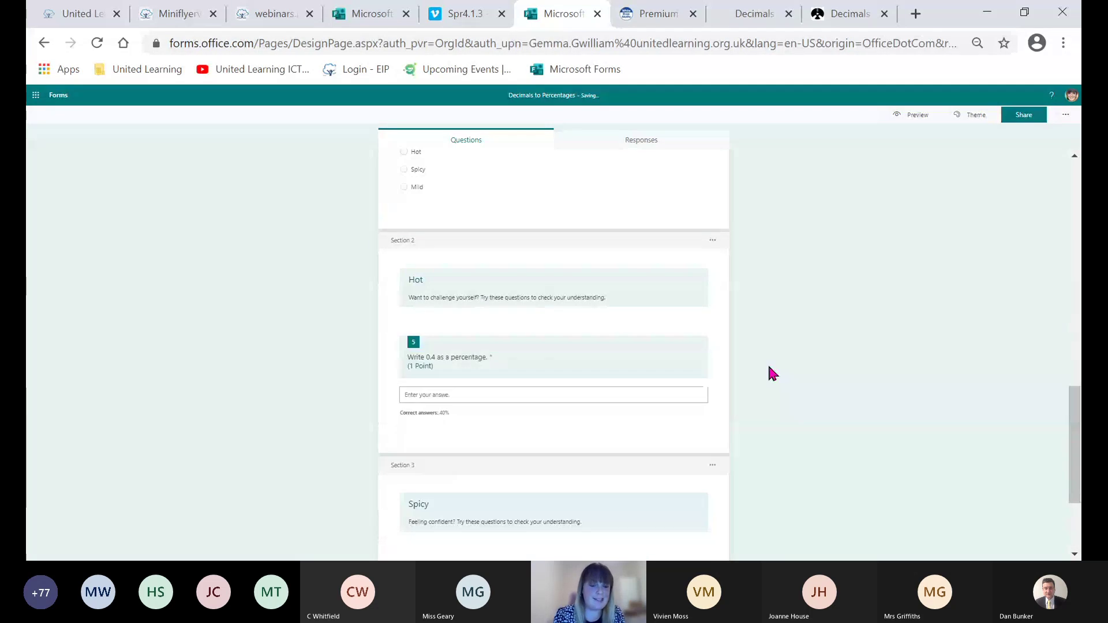
- Add a choice question after it in the Hot section reading "What fraction is equivalent to 30%"
{"action": "left_click", "coordinate": [649, 351]}
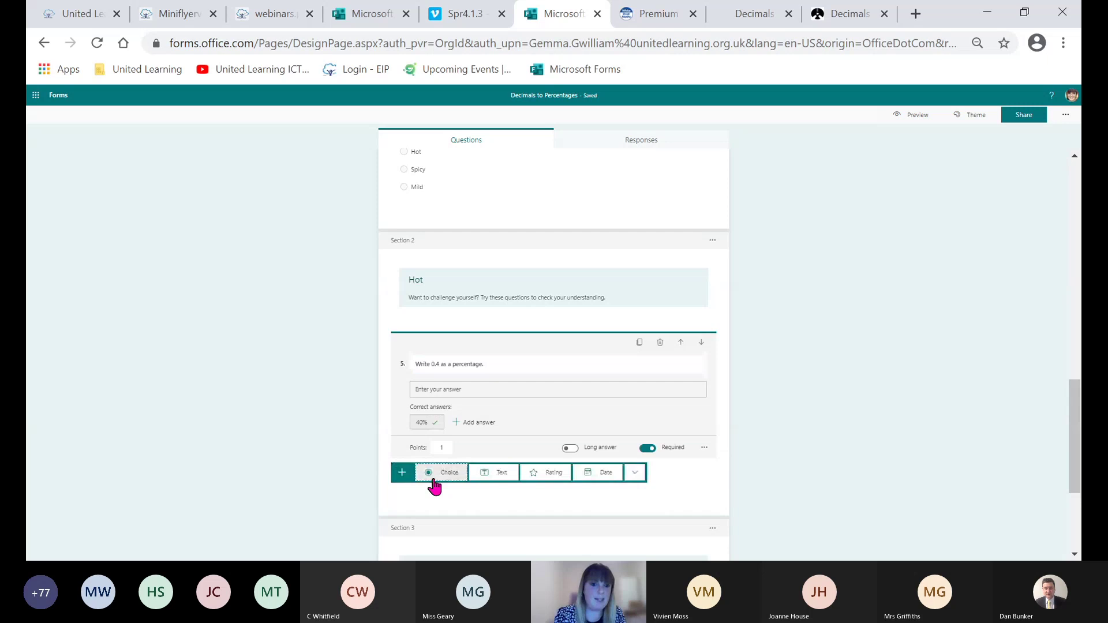
{"action": "left_click", "coordinate": [432, 478]}
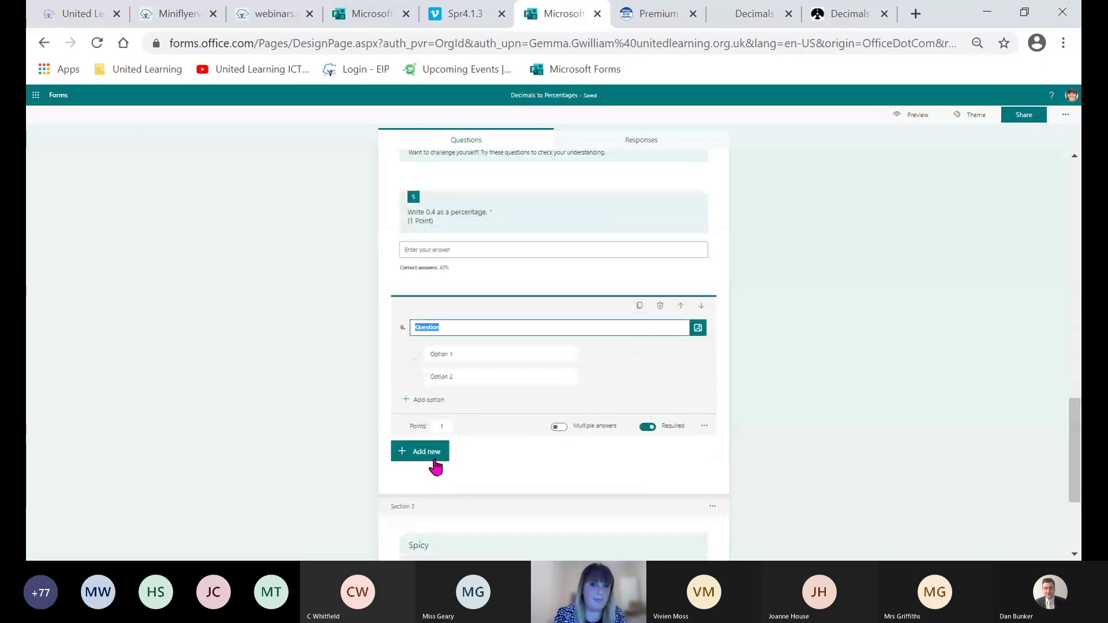
{"action": "type", "text": "What"}
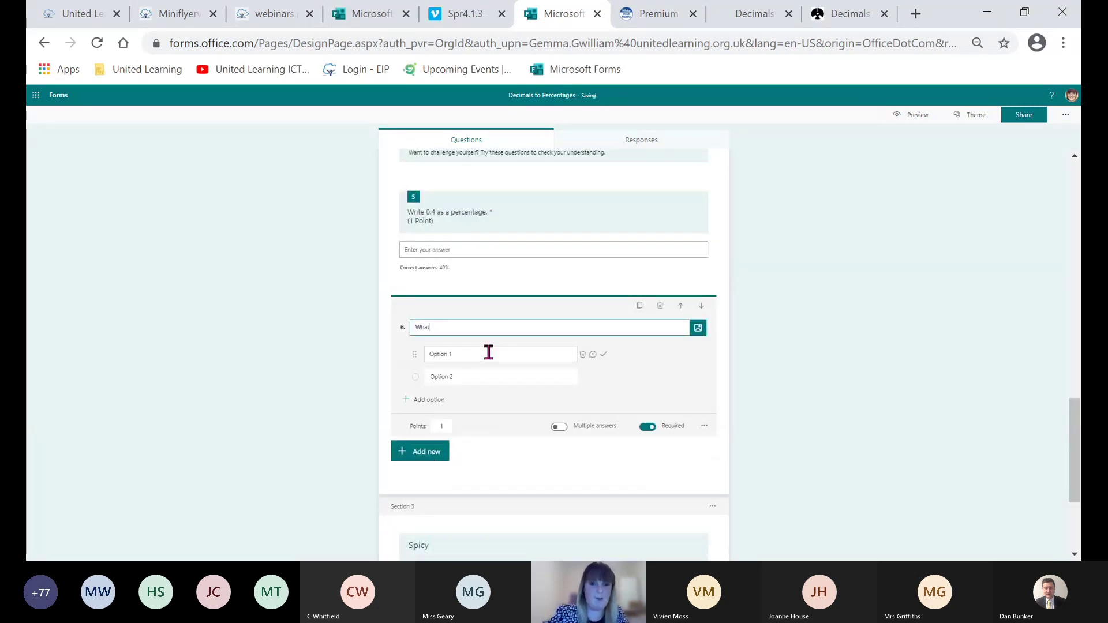
{"action": "type", "text": " i"}
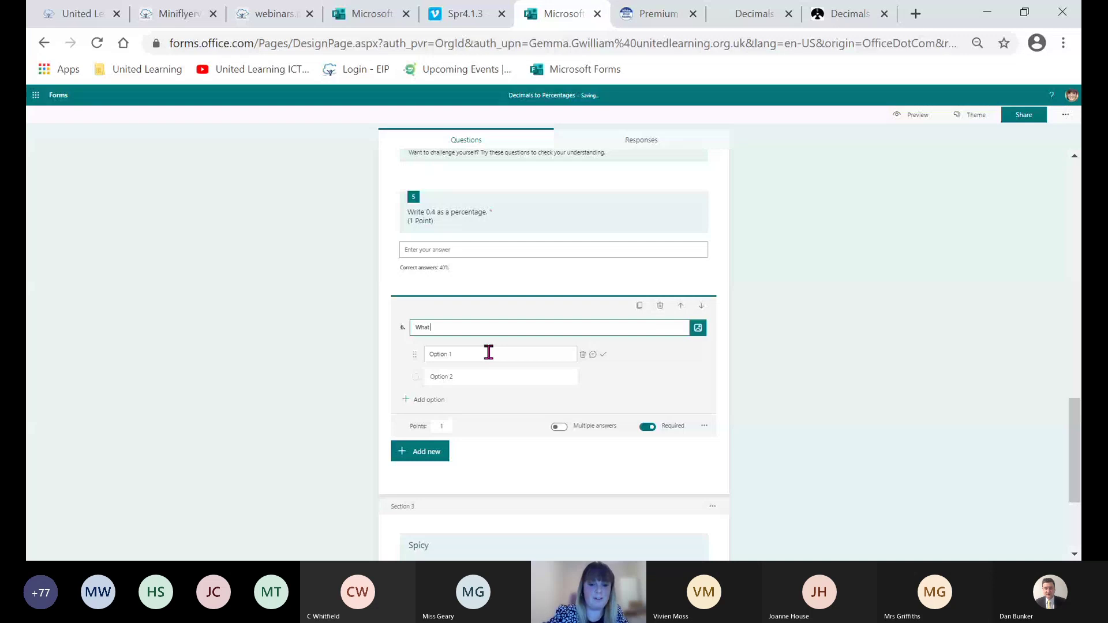
{"action": "type", "text": " fraction is"}
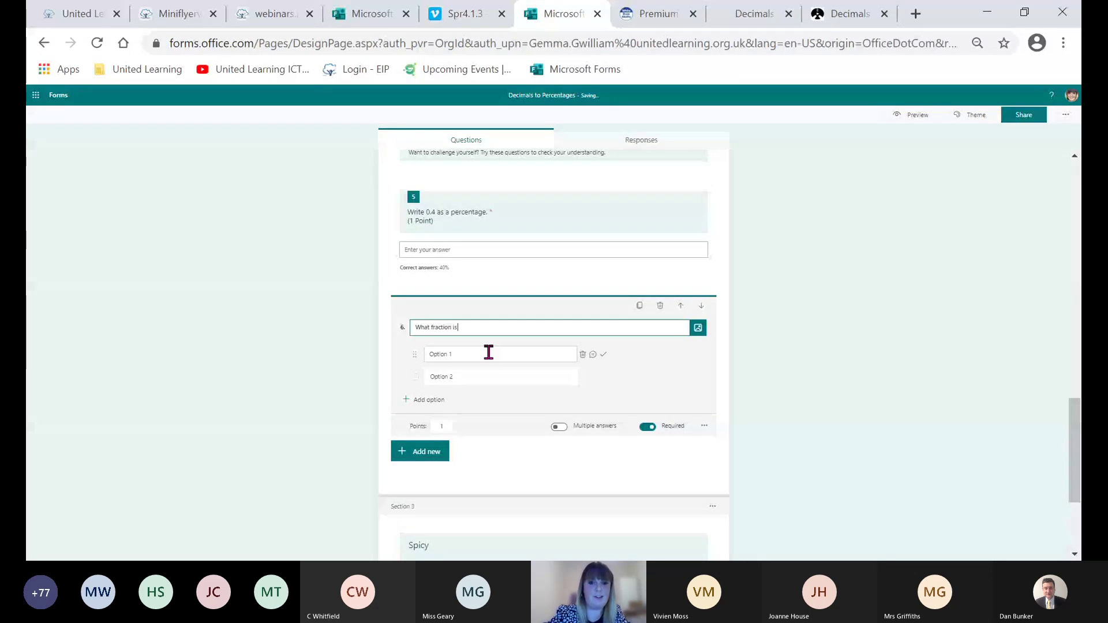
{"action": "type", "text": " equivale"}
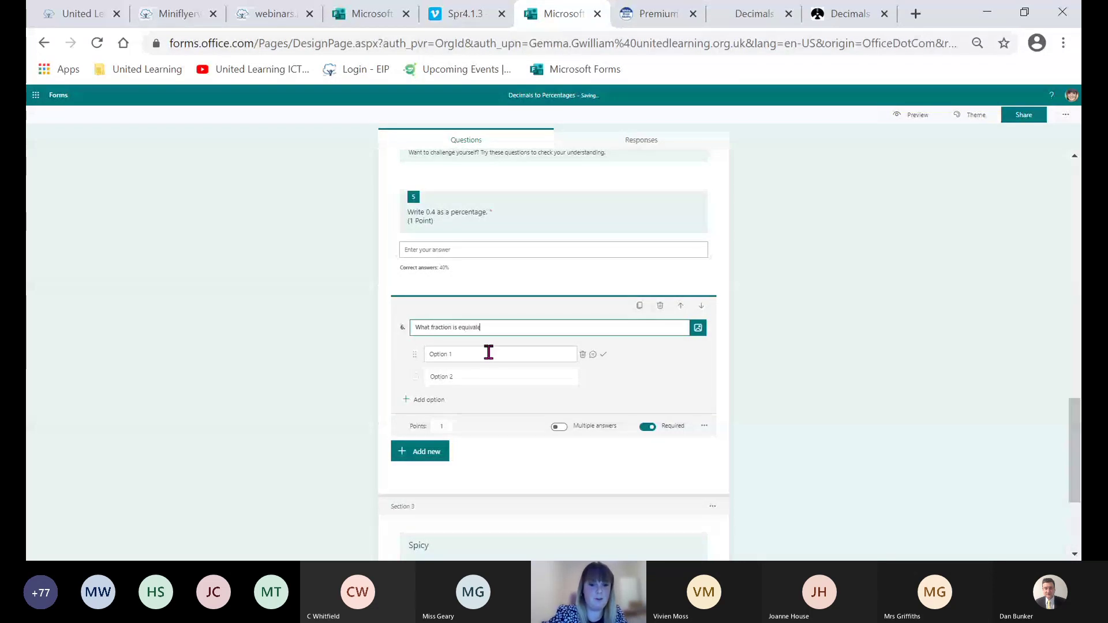
{"action": "type", "text": "nt to 30%"}
- Give the 30% question the three answer options 0.3, 3/10 and 3/100
{"action": "left_click", "coordinate": [488, 352]}
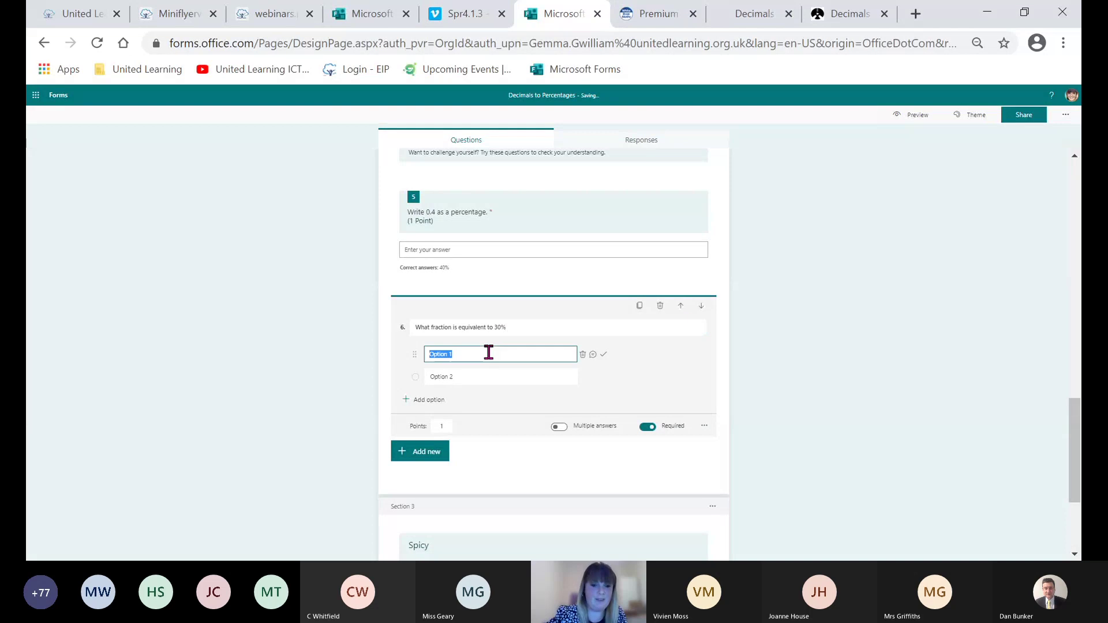
{"action": "type", "text": "0.3"}
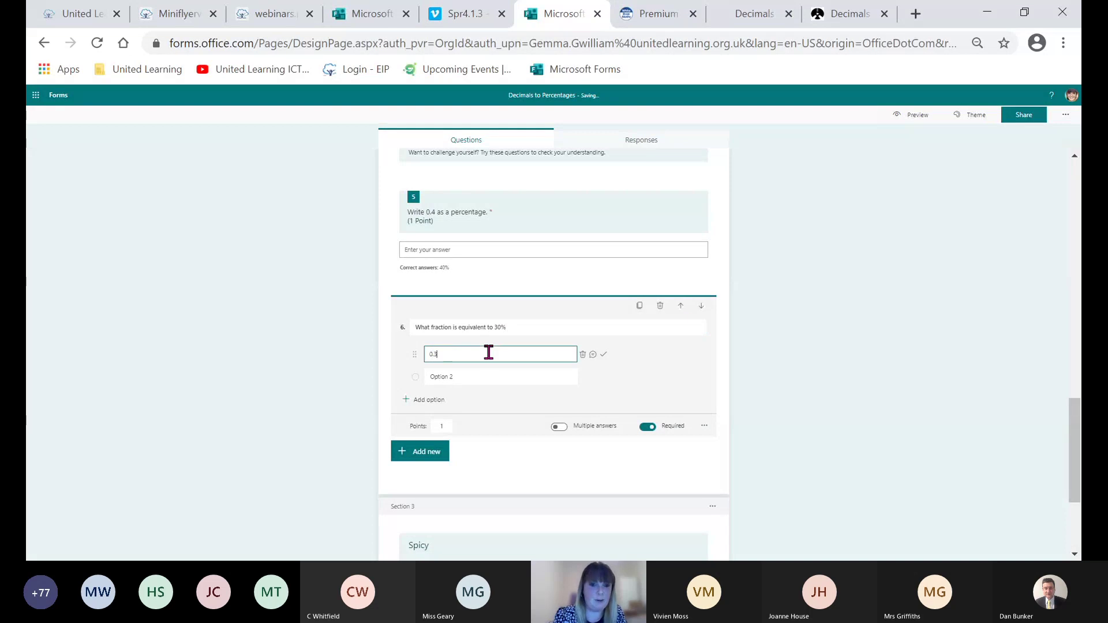
{"action": "left_click", "coordinate": [447, 376]}
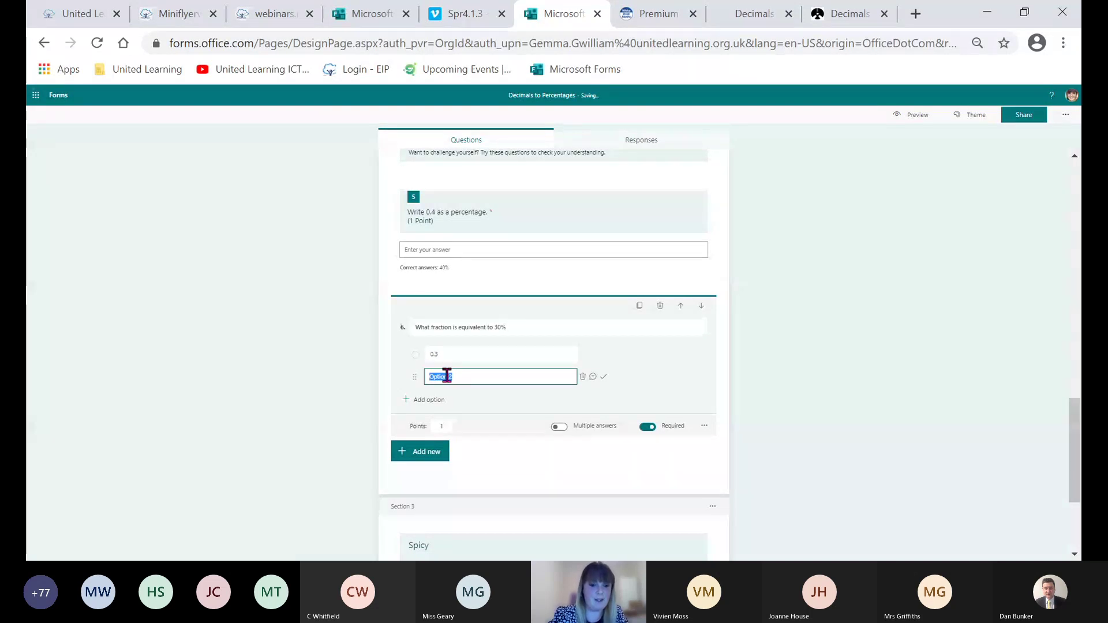
{"action": "type", "text": "3/10"}
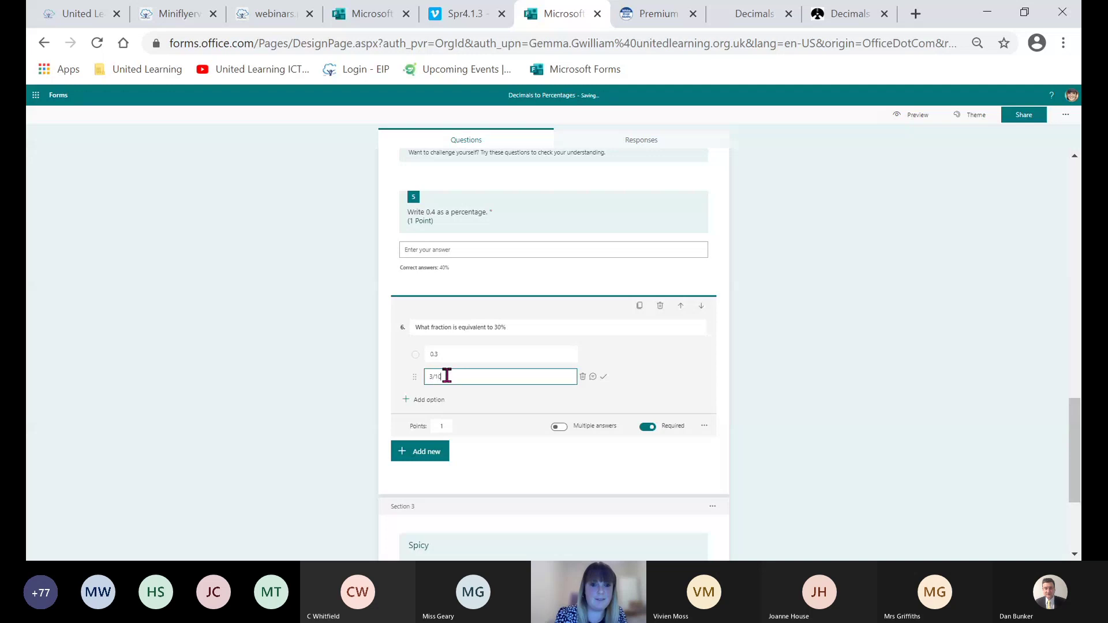
{"action": "left_click", "coordinate": [442, 399]}
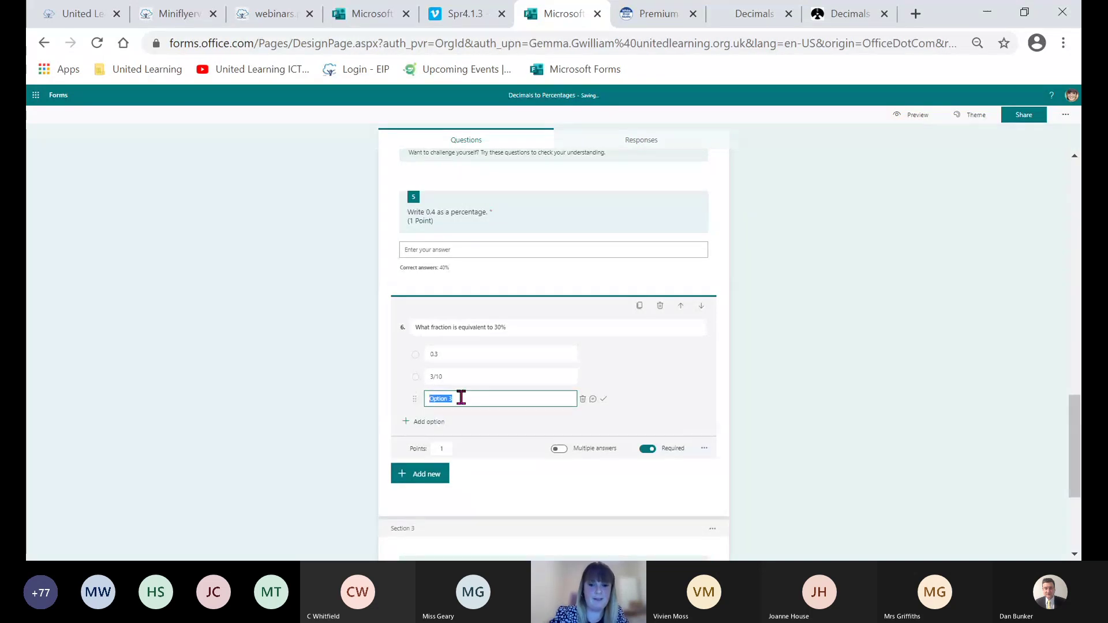
{"action": "type", "text": "3/100"}
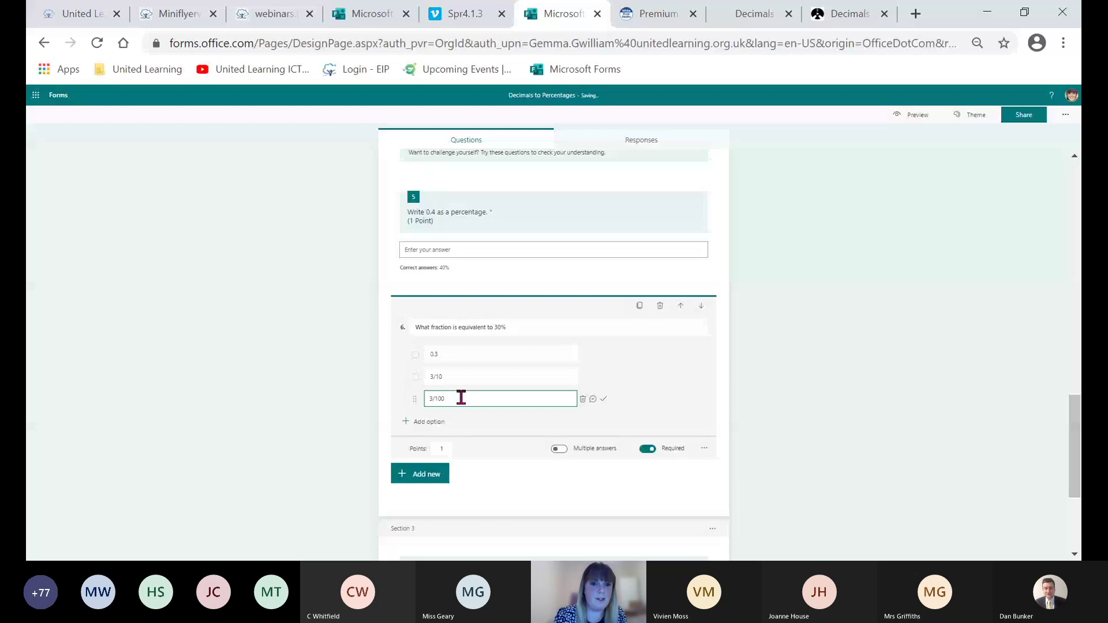
{"action": "left_click", "coordinate": [330, 361]}
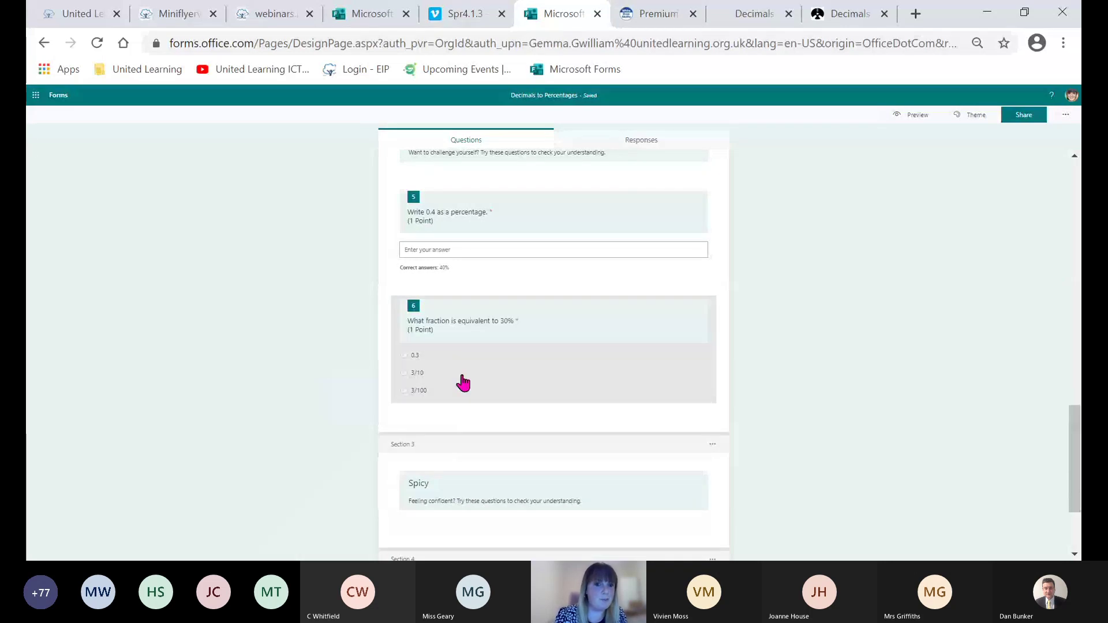
- Add the feedback message "0.3 is equivalent to 30% but it is a decimal." to the 0.3 option of the 30% question
{"action": "left_click", "coordinate": [462, 375]}
{"action": "left_click", "coordinate": [482, 359]}
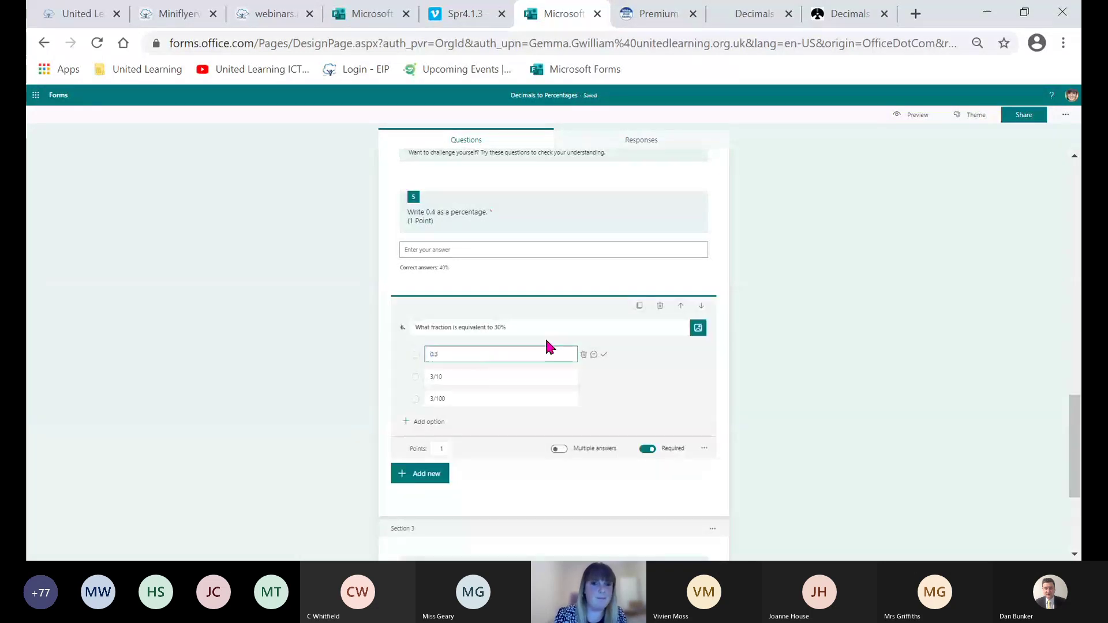
{"action": "left_click", "coordinate": [592, 355]}
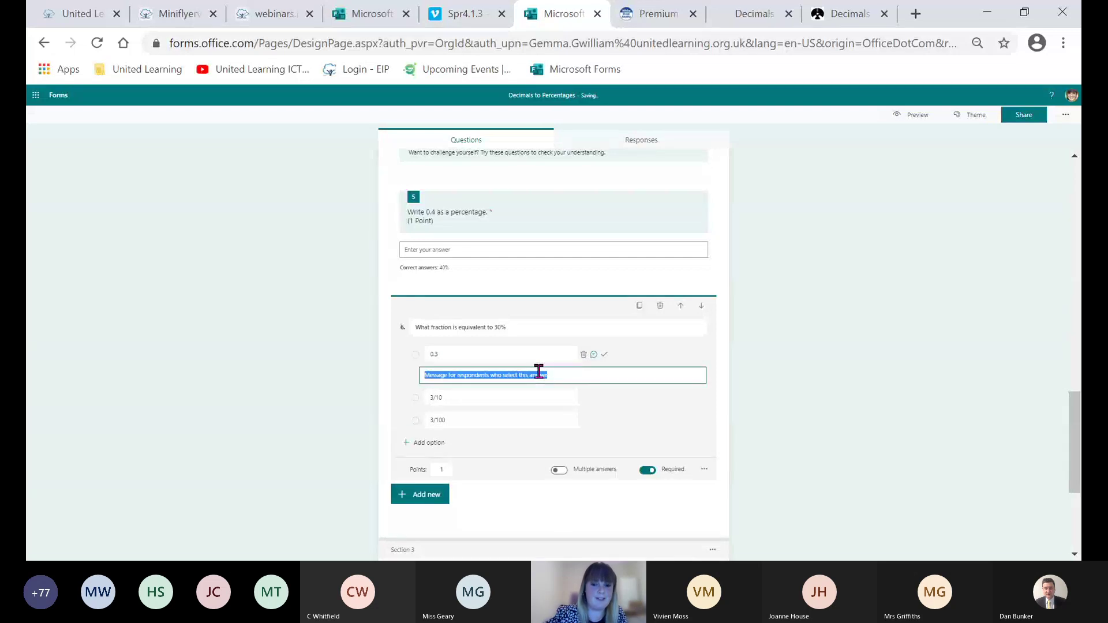
{"action": "type", "text": "0.3 is"}
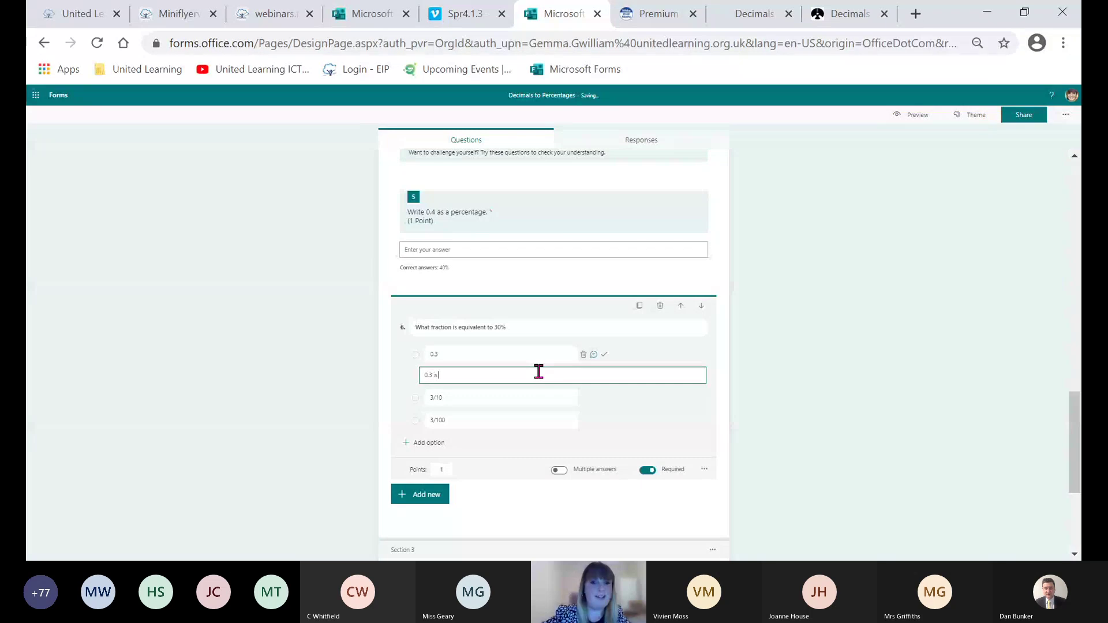
{"action": "type", "text": " equivale"}
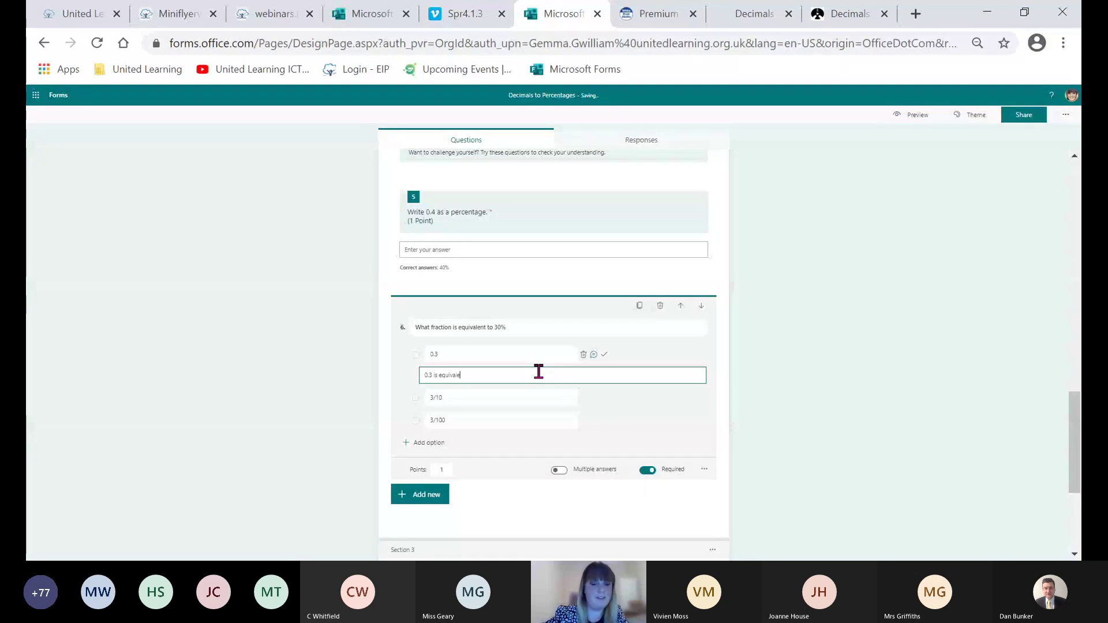
{"action": "type", "text": "nt to 30"}
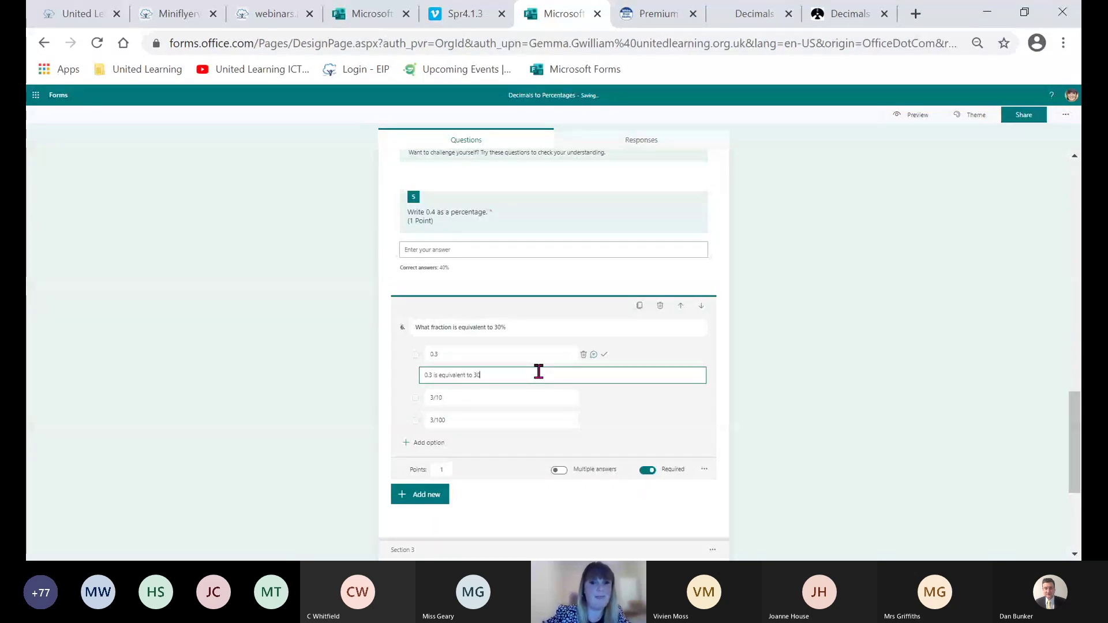
{"action": "type", "text": "% but "}
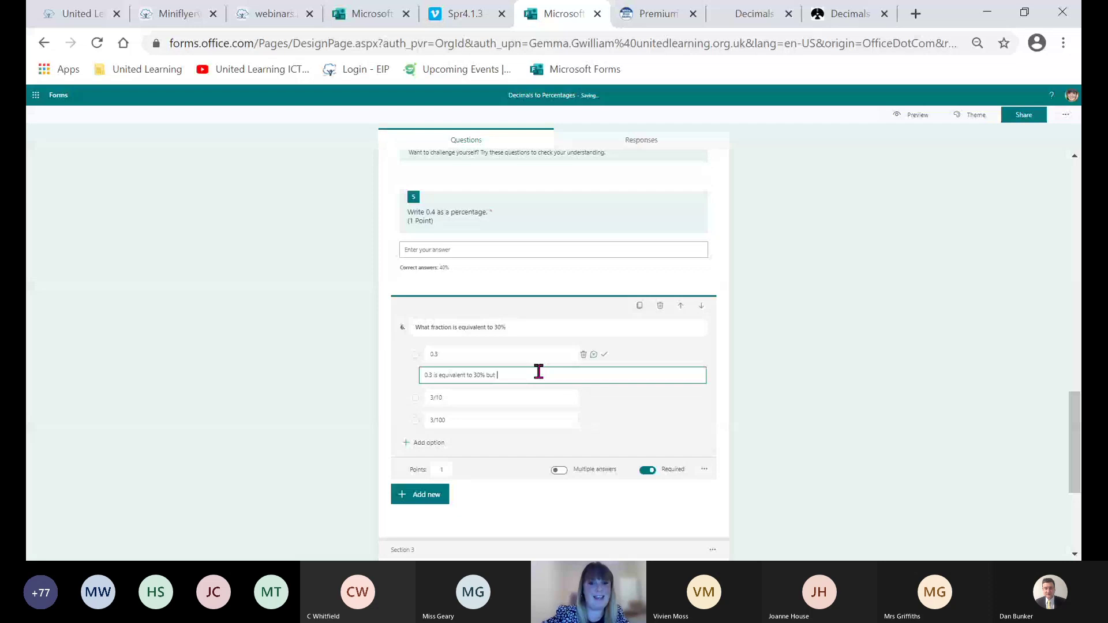
{"action": "type", "text": "it is a decimal"}
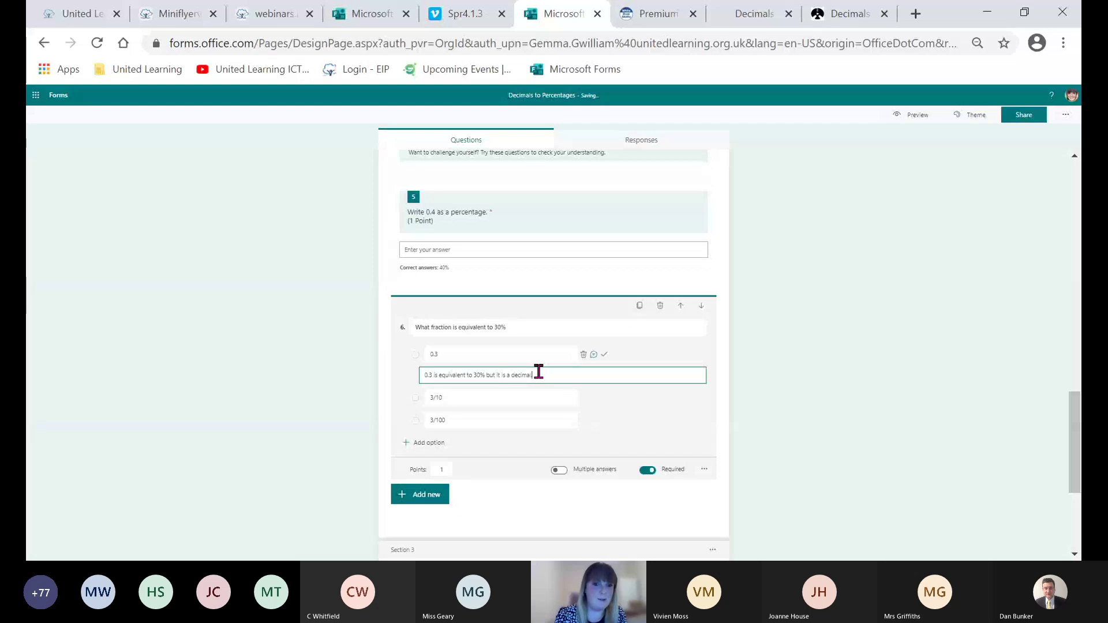
{"action": "type", "text": "."}
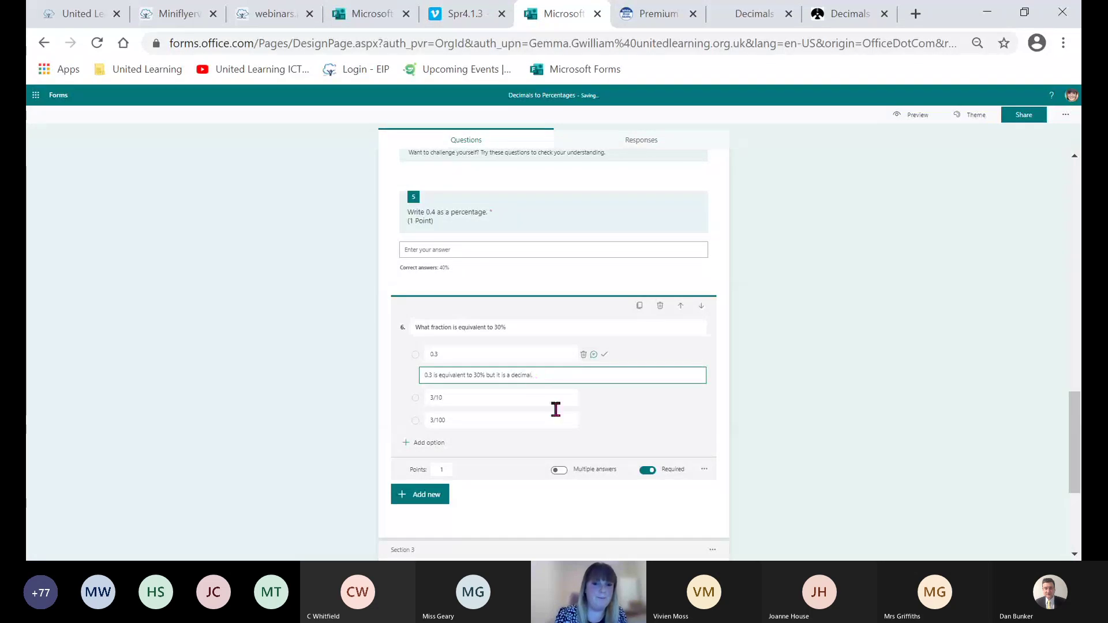
- Mark 3/10 as the correct answer to the question "What fraction is equivalent to 30%"
{"action": "left_click", "coordinate": [522, 397]}
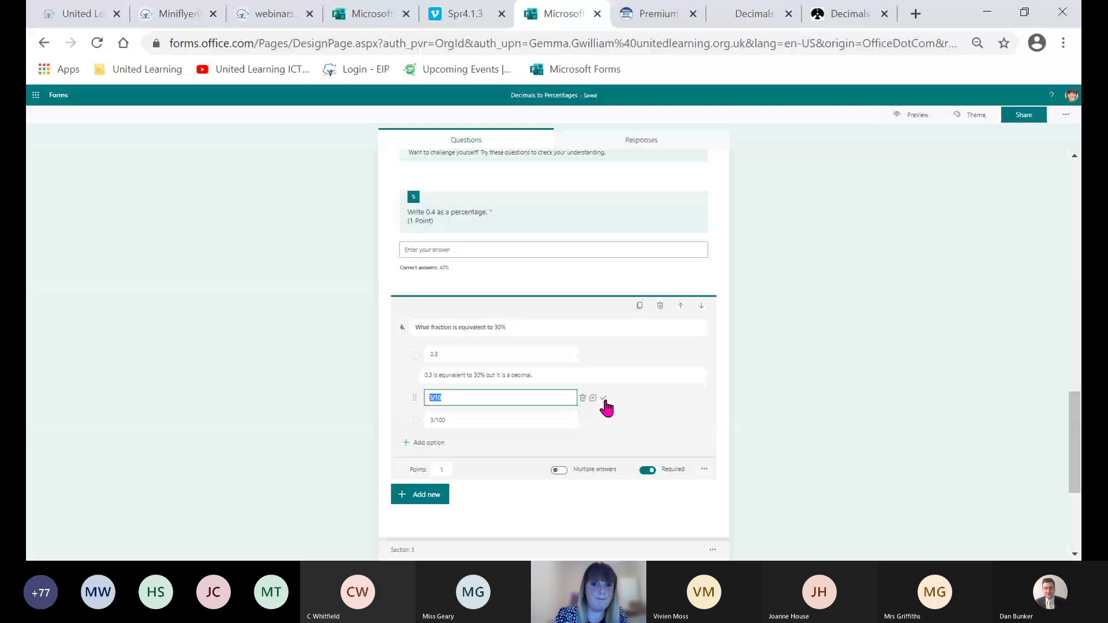
{"action": "left_click", "coordinate": [604, 398]}
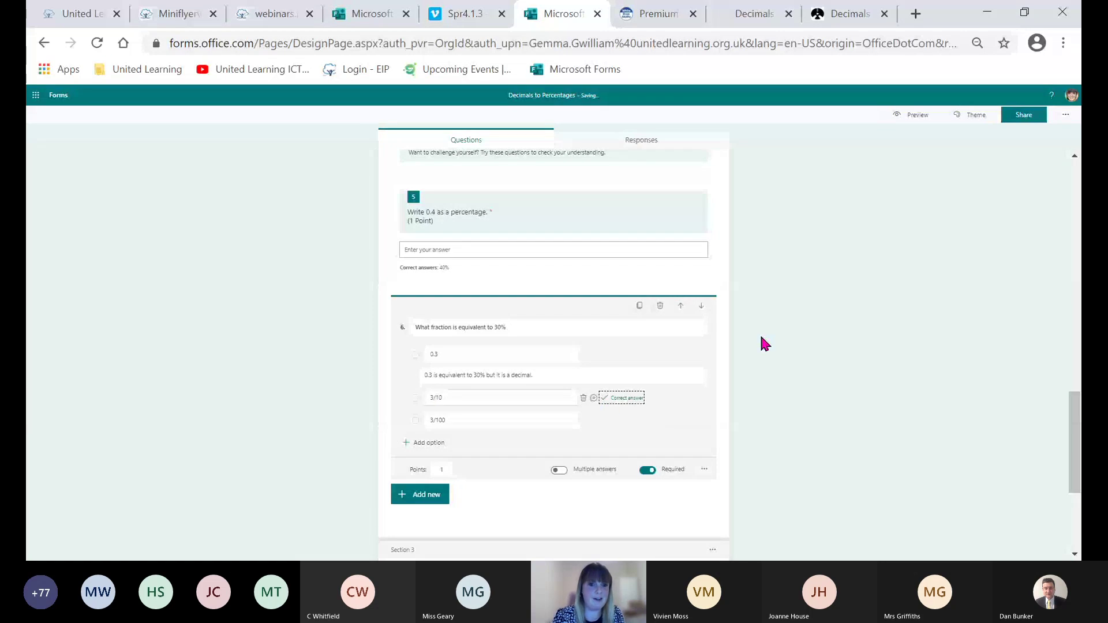
{"action": "left_click", "coordinate": [599, 326]}
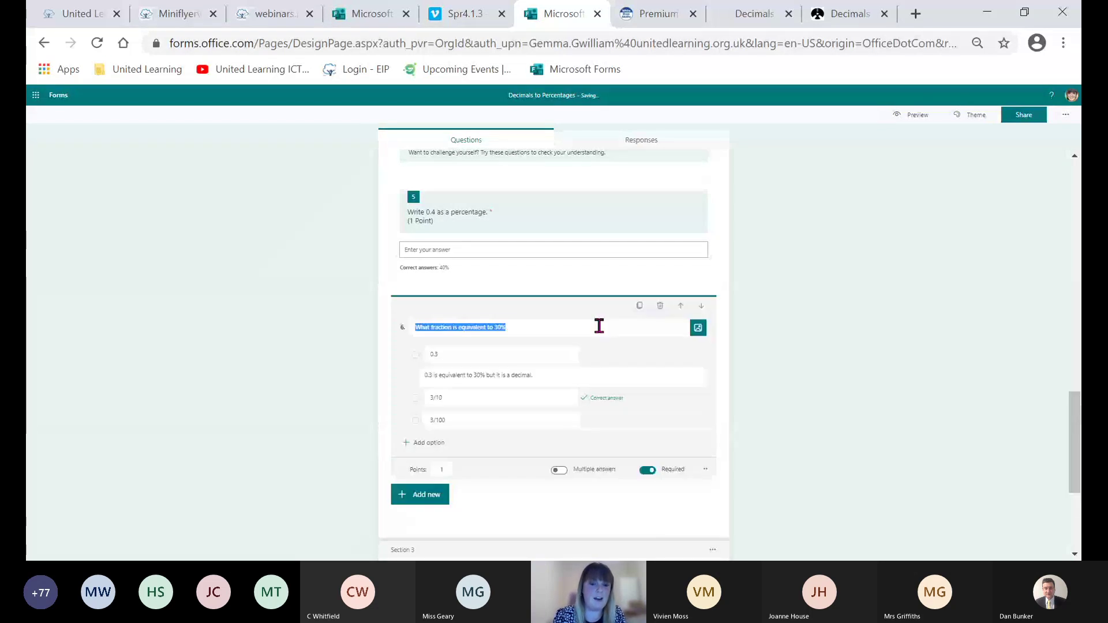
- Look through the question types that can be added after the 30% question, including the additional ones such as Ranking and Likert
{"action": "left_click", "coordinate": [435, 498]}
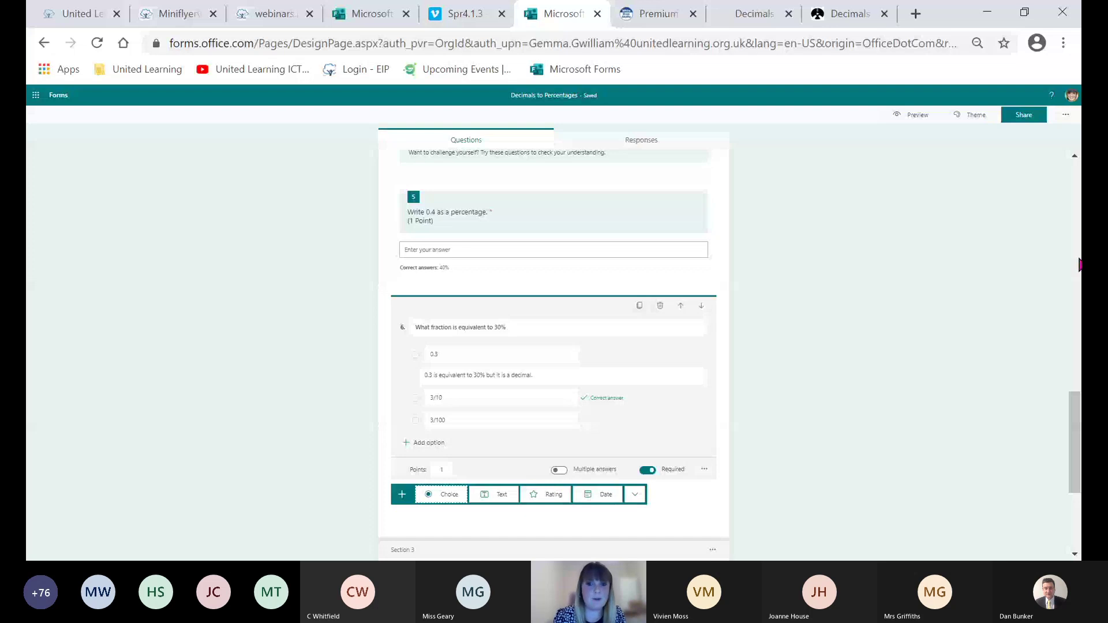
{"action": "scroll", "coordinate": [1079, 265], "scroll_direction": "down", "scroll_amount": 3}
{"action": "left_click", "coordinate": [621, 289]}
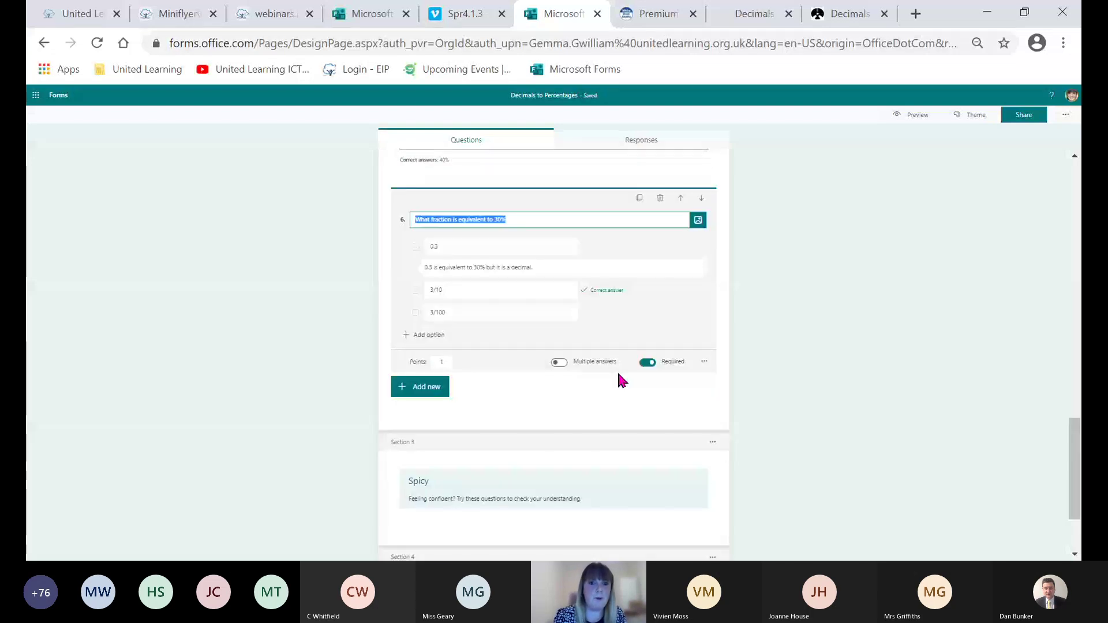
{"action": "left_click", "coordinate": [420, 387]}
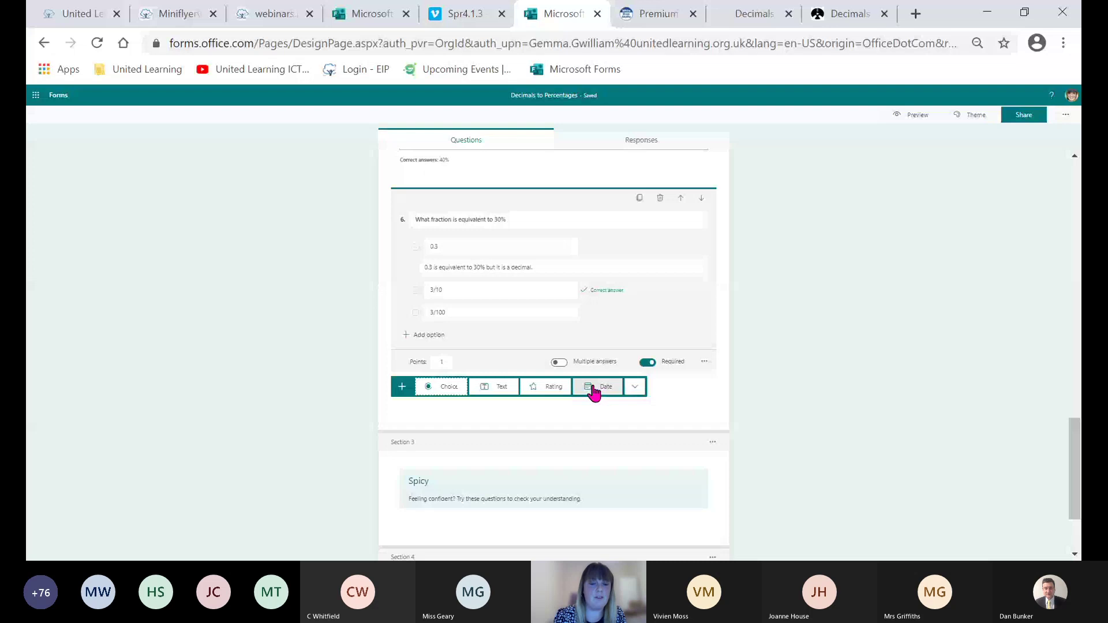
{"action": "left_click", "coordinate": [635, 387]}
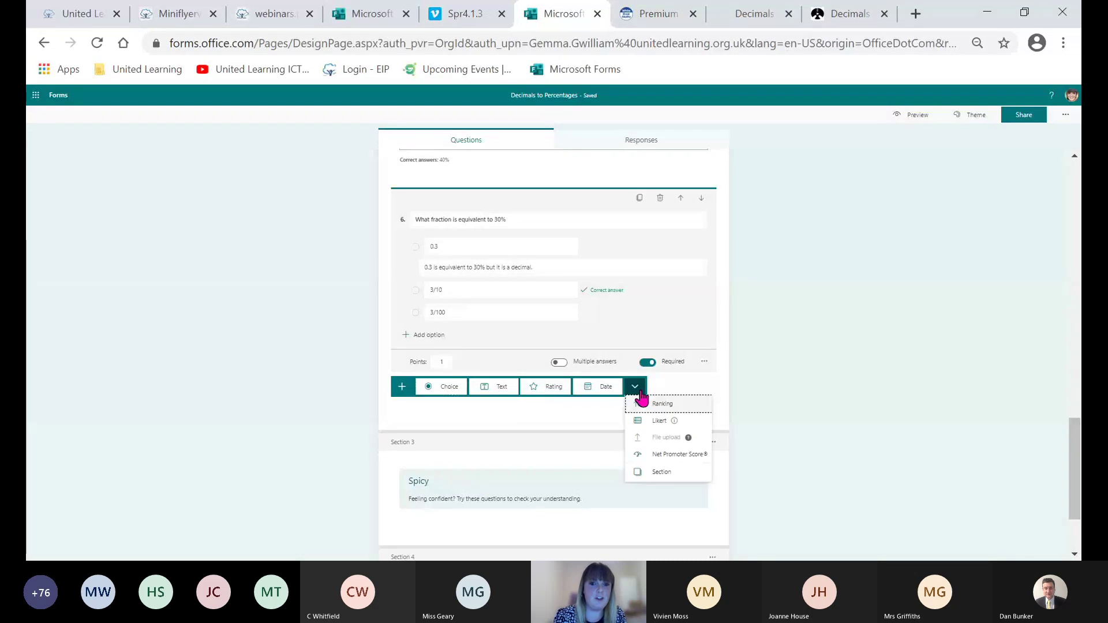
{"action": "mouse_move", "coordinate": [679, 421]}
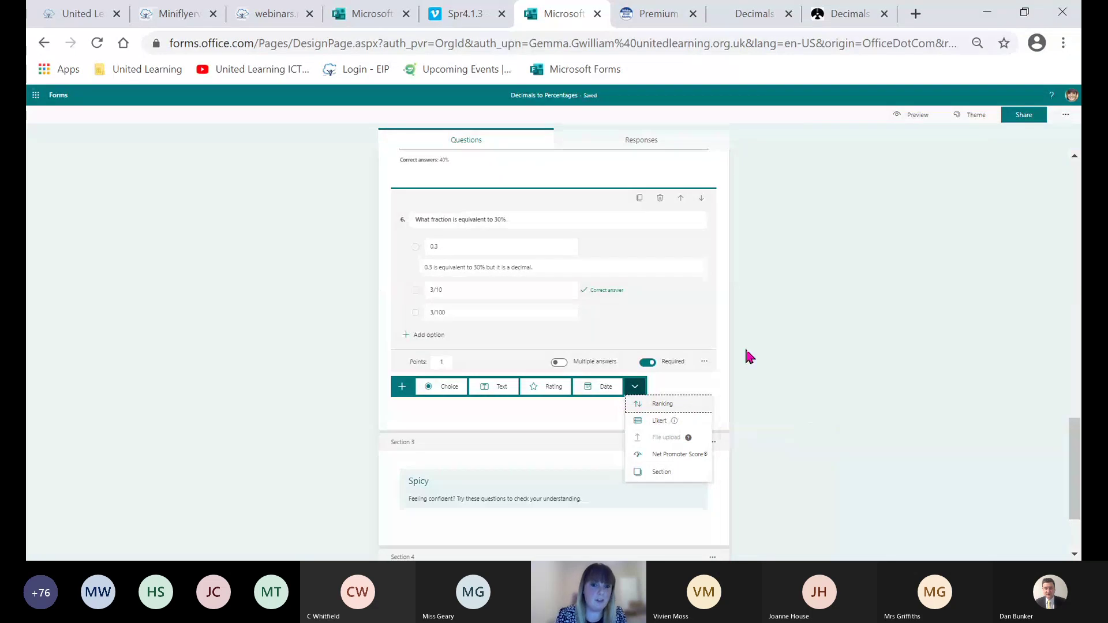
{"action": "left_click", "coordinate": [746, 350]}
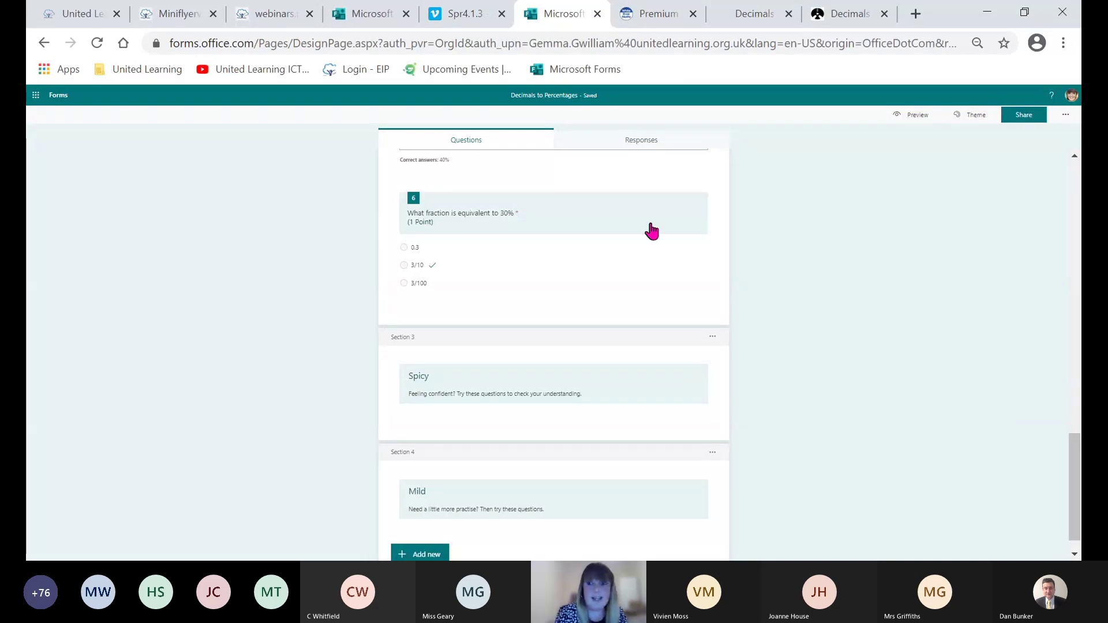
- Open the quiz settings and enlarge the browser page to 80% zoom
{"action": "left_click", "coordinate": [1067, 117]}
{"action": "left_click", "coordinate": [1034, 135]}
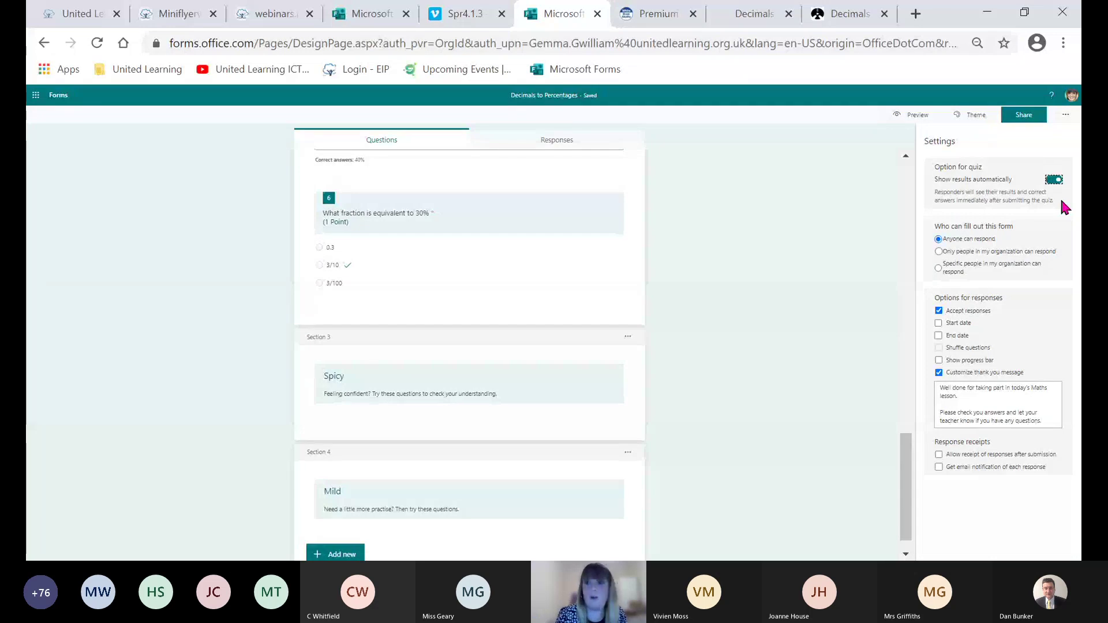
{"action": "left_click", "coordinate": [1062, 43]}
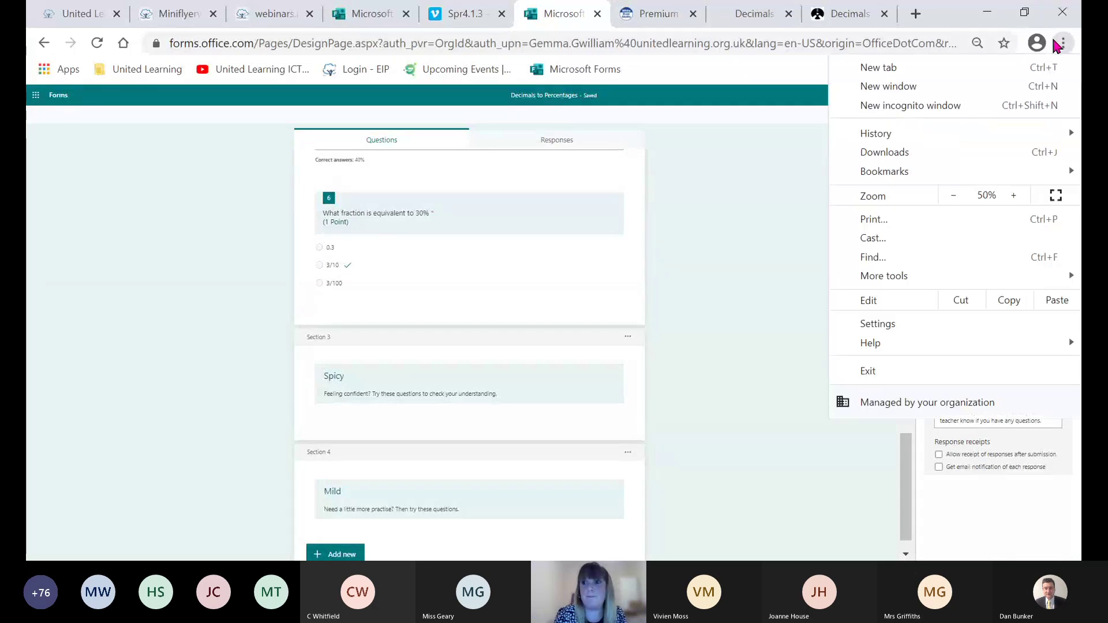
{"action": "left_click", "coordinate": [1014, 195]}
{"action": "left_click", "coordinate": [1013, 195]}
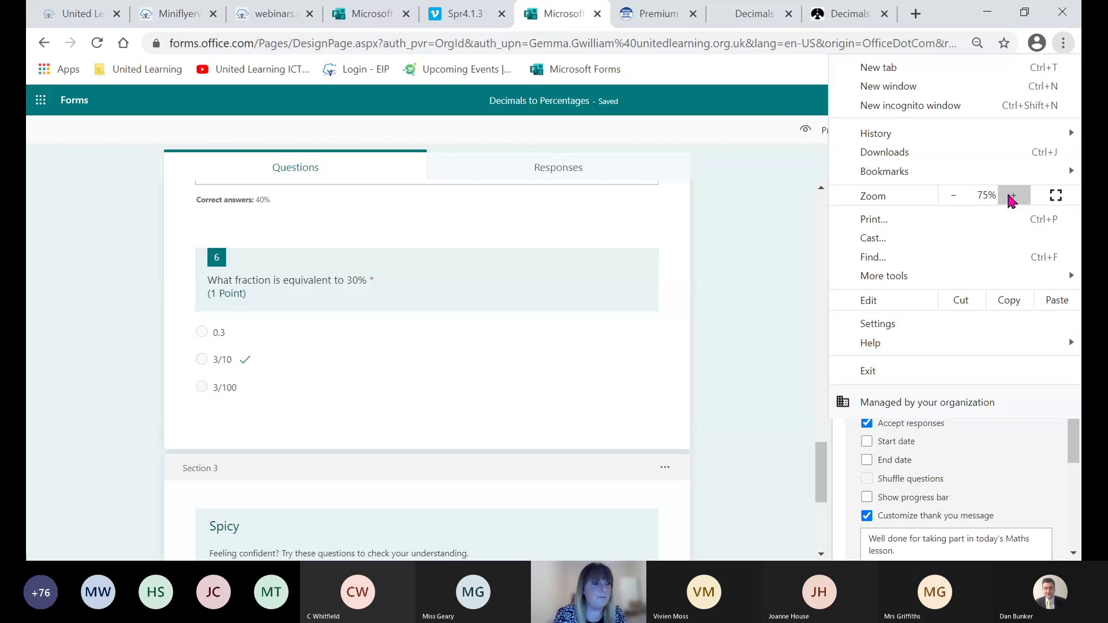
{"action": "left_click", "coordinate": [1013, 195]}
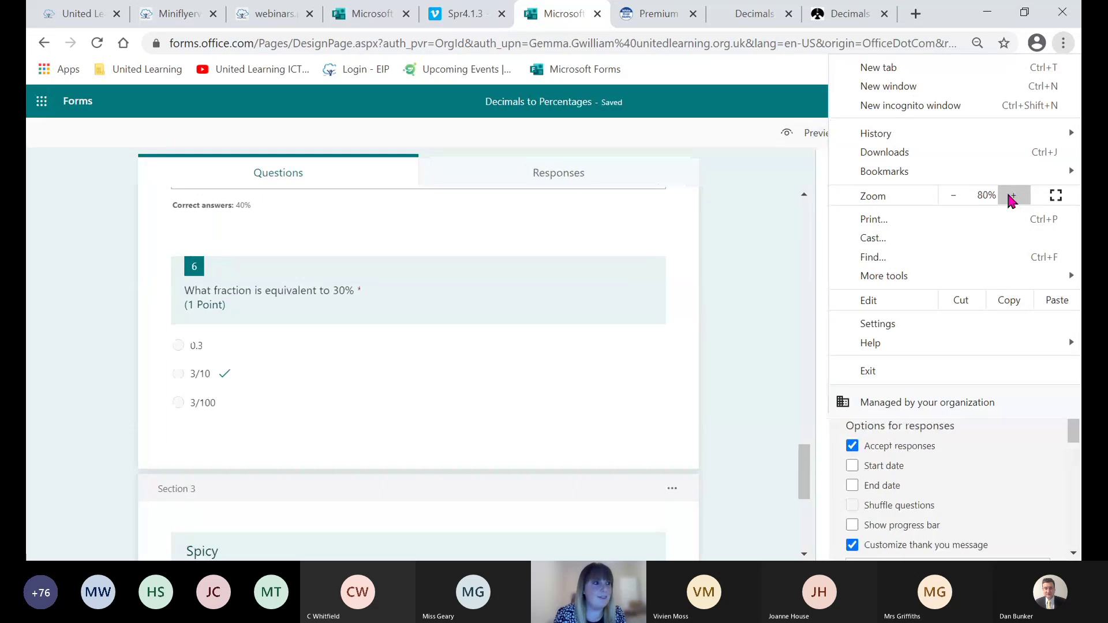
{"action": "left_click", "coordinate": [756, 260]}
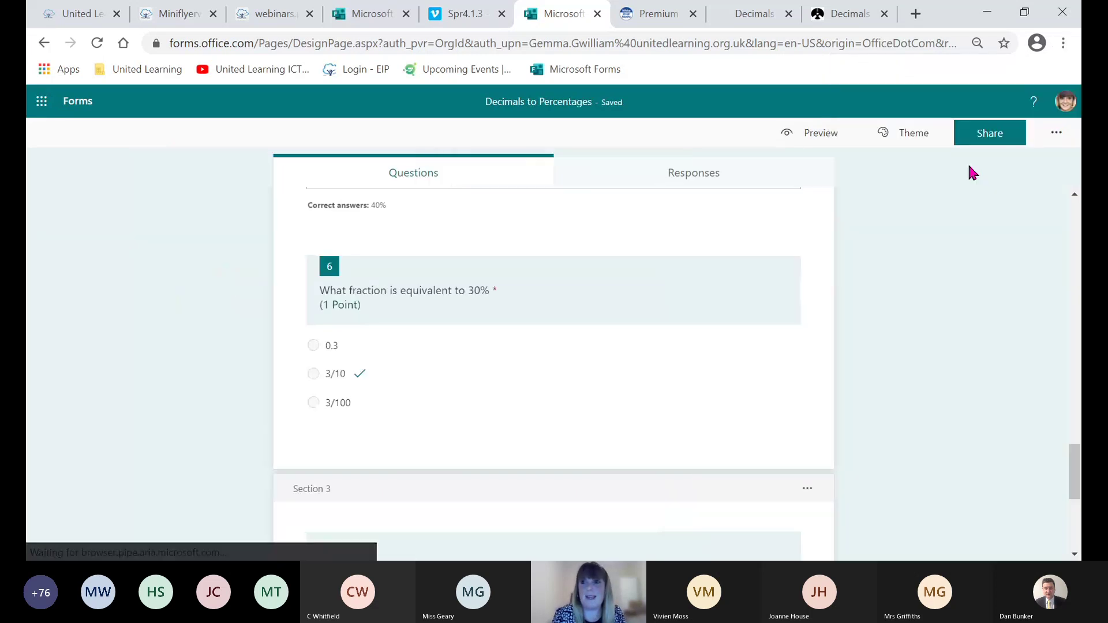
- Allow receipt of responses after submission and turn on email notification of each response in the quiz settings
{"action": "left_click", "coordinate": [1056, 132]}
{"action": "left_click", "coordinate": [1013, 158]}
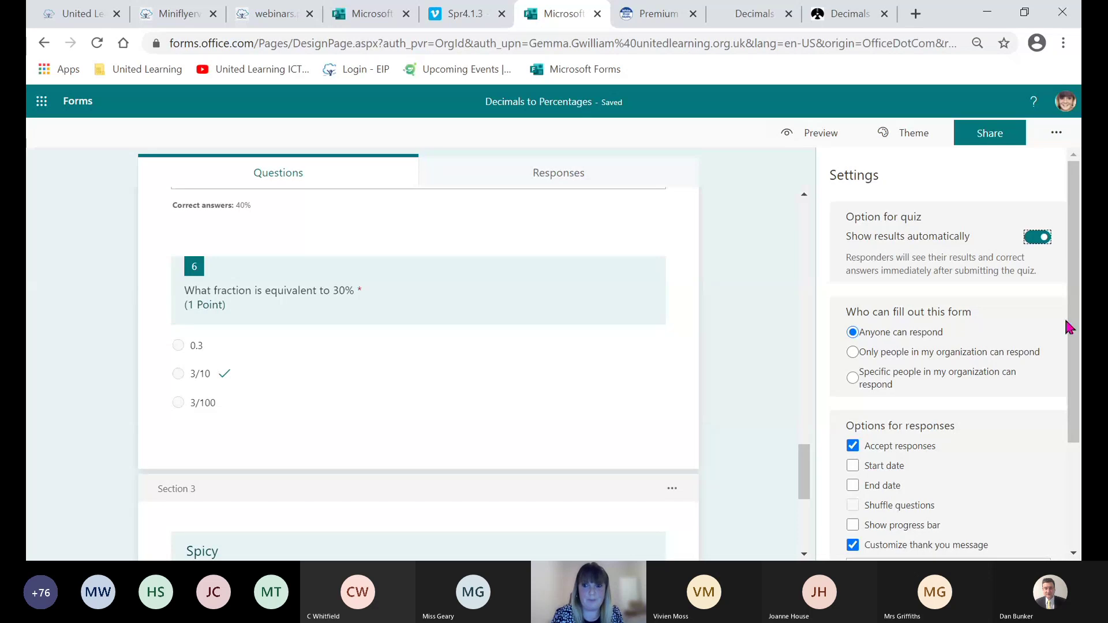
{"action": "left_click_drag", "start_coordinate": [1070, 327], "coordinate": [1073, 436]}
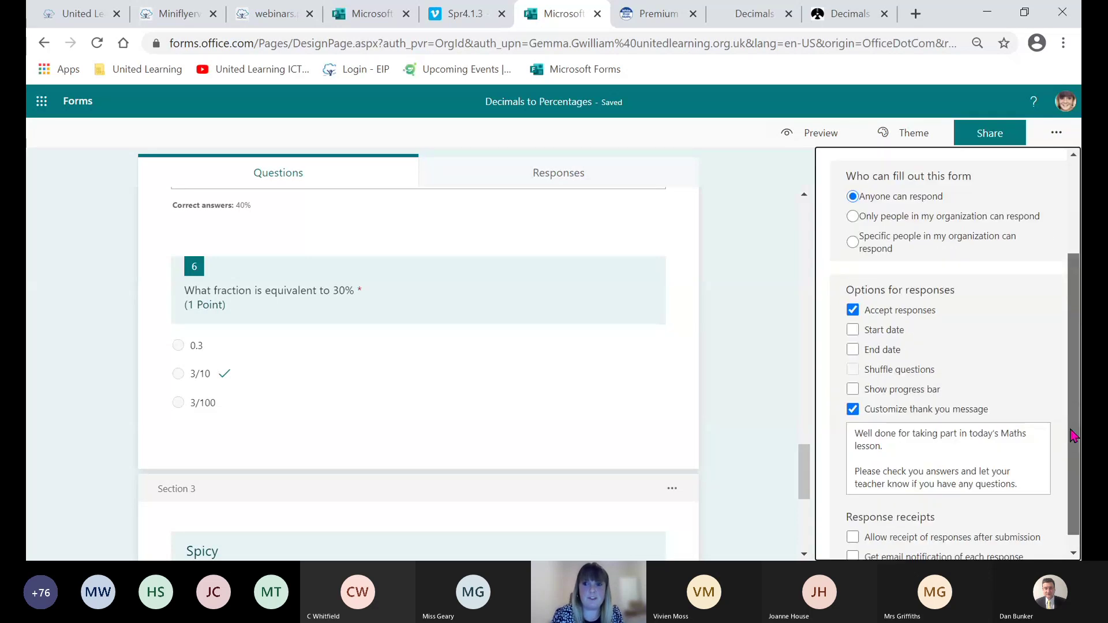
{"action": "scroll", "coordinate": [954, 300], "scroll_direction": "down", "scroll_amount": 1}
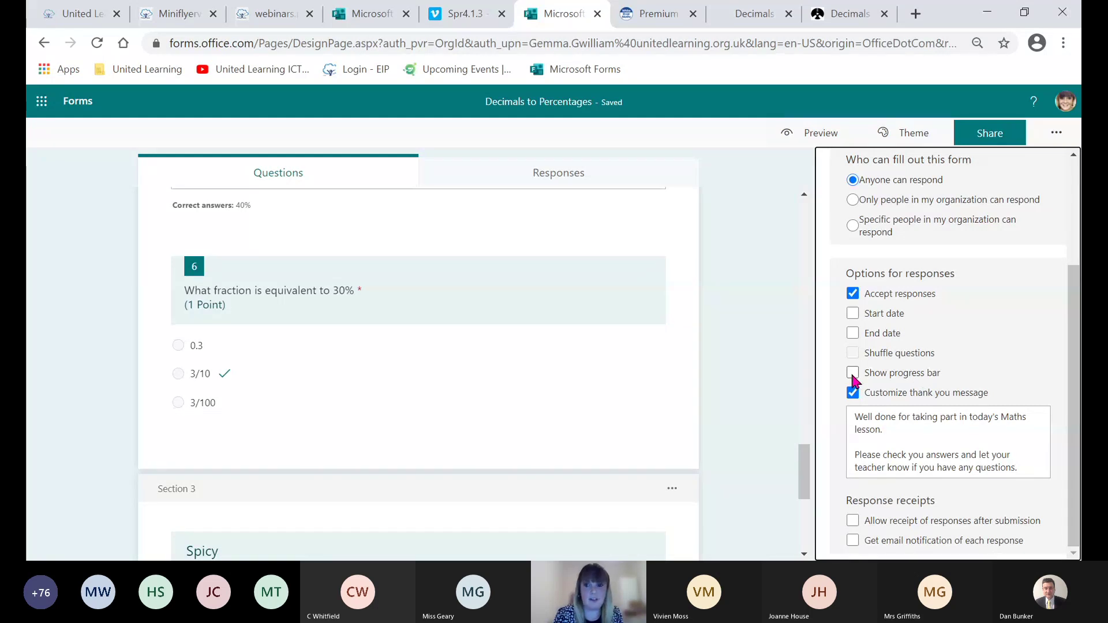
{"action": "left_click", "coordinate": [931, 436]}
{"action": "left_click", "coordinate": [931, 435]}
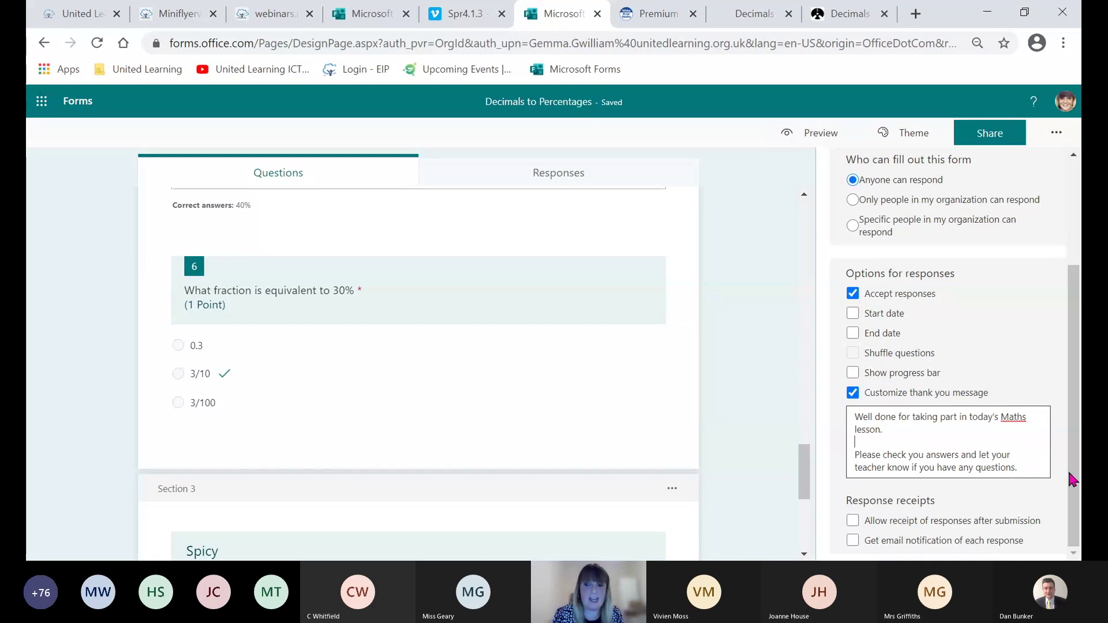
{"action": "left_click", "coordinate": [853, 521]}
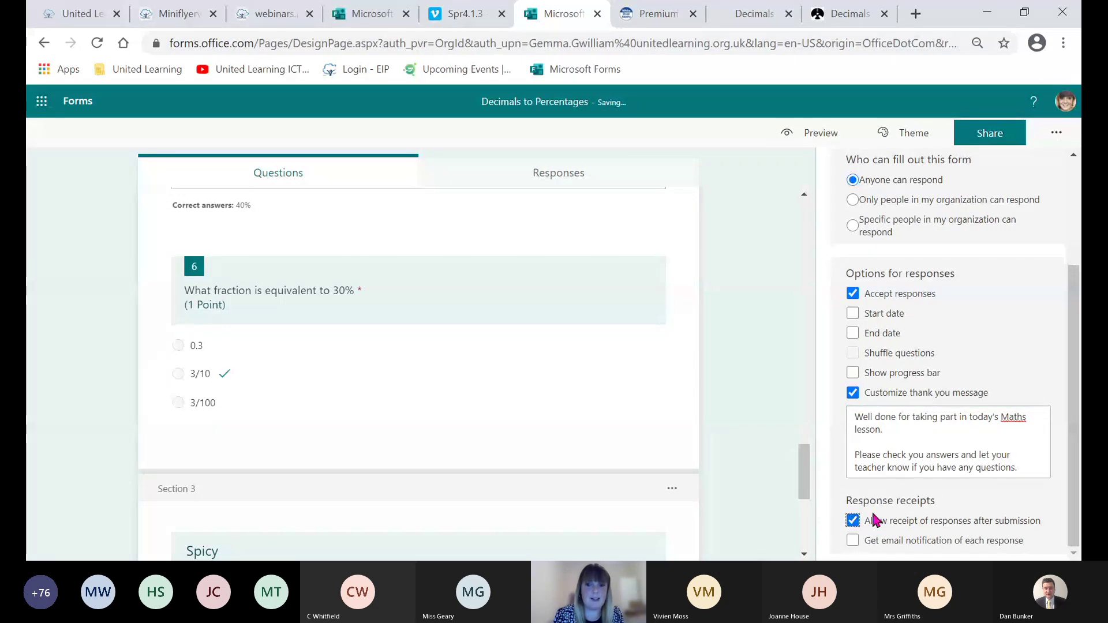
{"action": "left_click", "coordinate": [853, 540]}
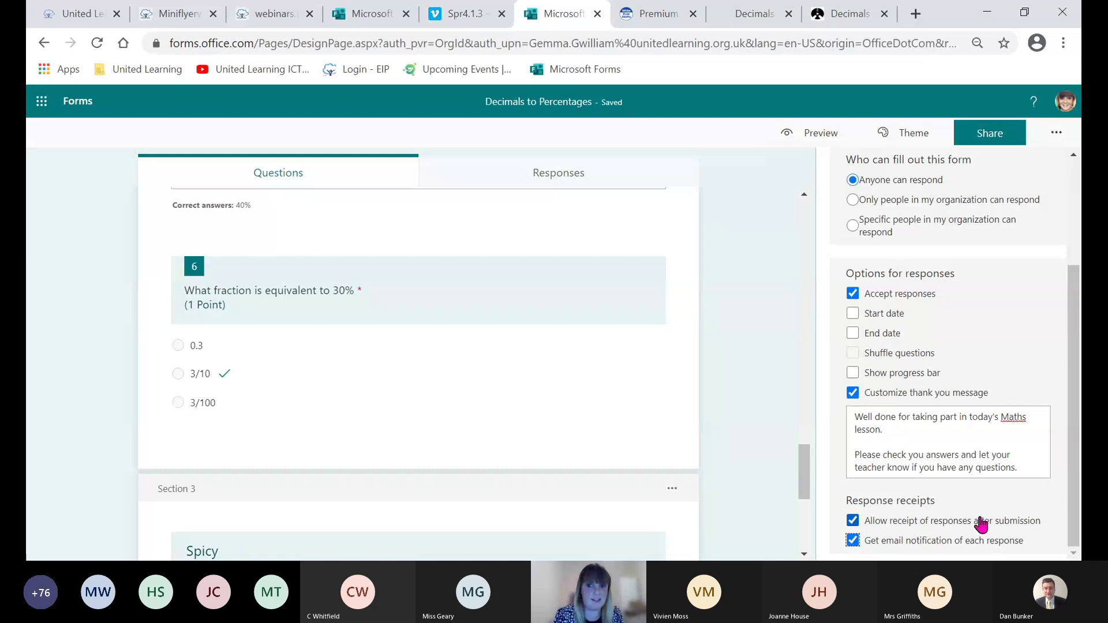
{"action": "left_click", "coordinate": [780, 301]}
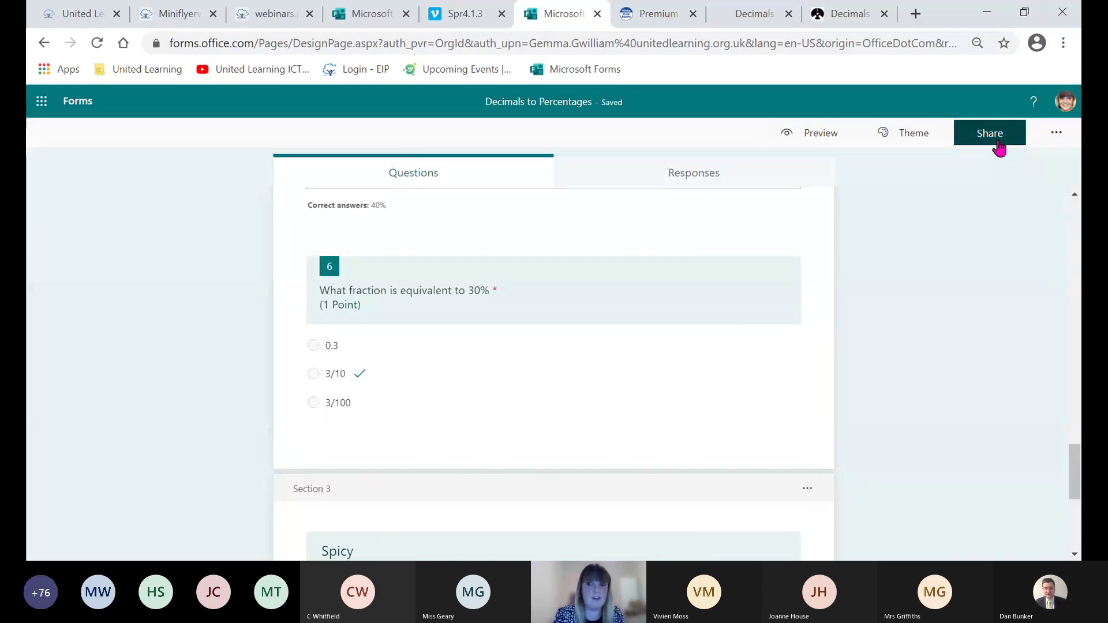
- Apply the plain purple theme to the quiz
{"action": "left_click", "coordinate": [903, 134]}
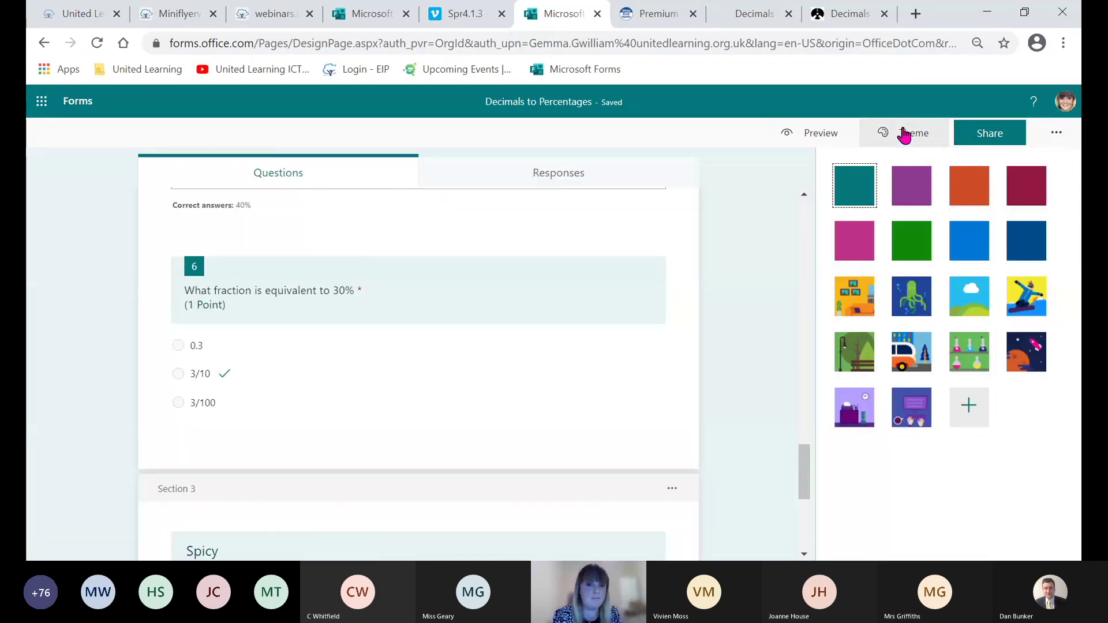
{"action": "left_click", "coordinate": [925, 197]}
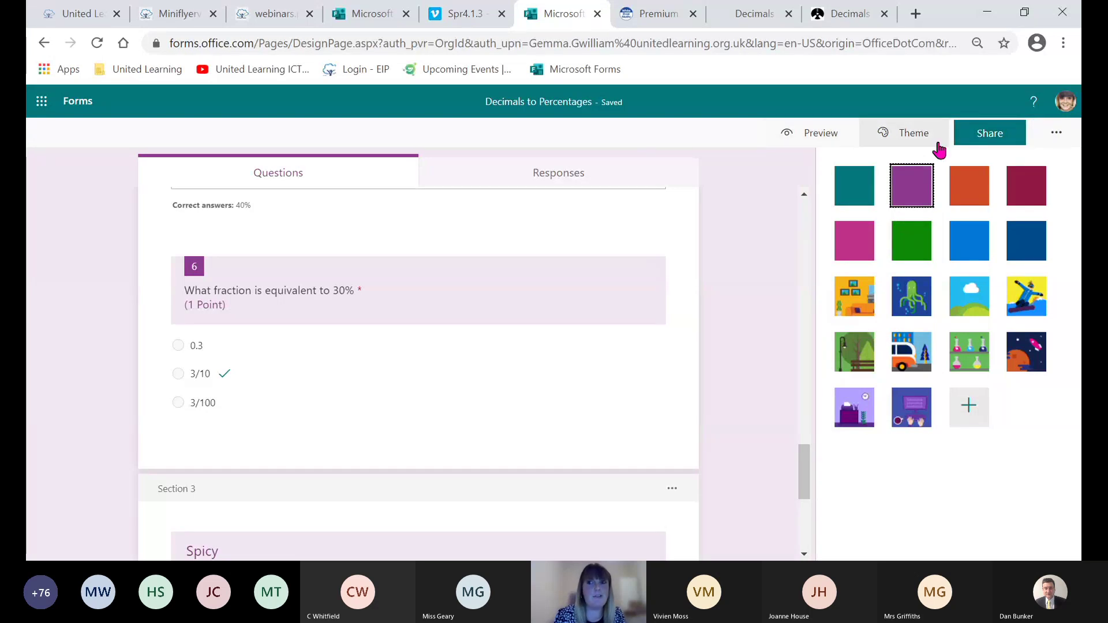
- Copy the quiz's response-collection link with the audience kept at "Anyone can respond"
{"action": "left_click", "coordinate": [1001, 136]}
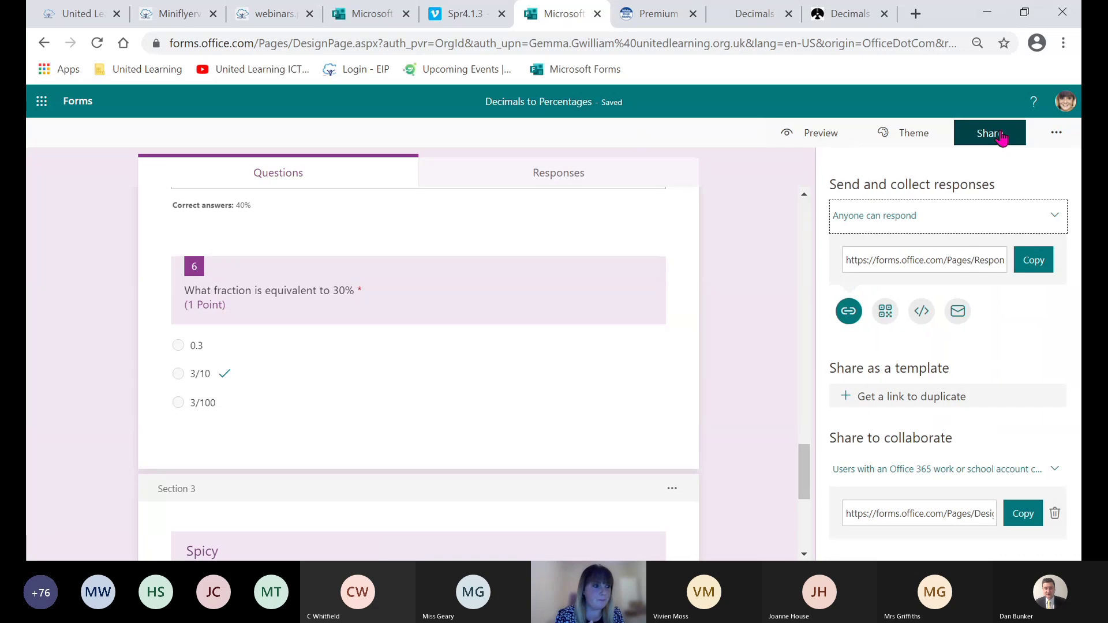
{"action": "left_click", "coordinate": [953, 233]}
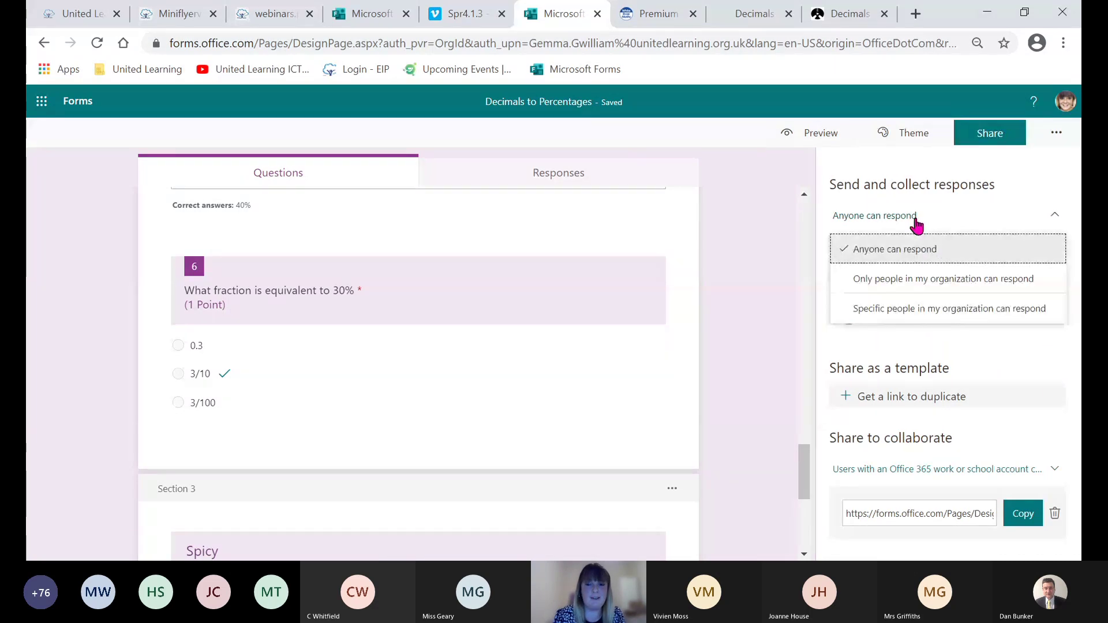
{"action": "left_click", "coordinate": [956, 257]}
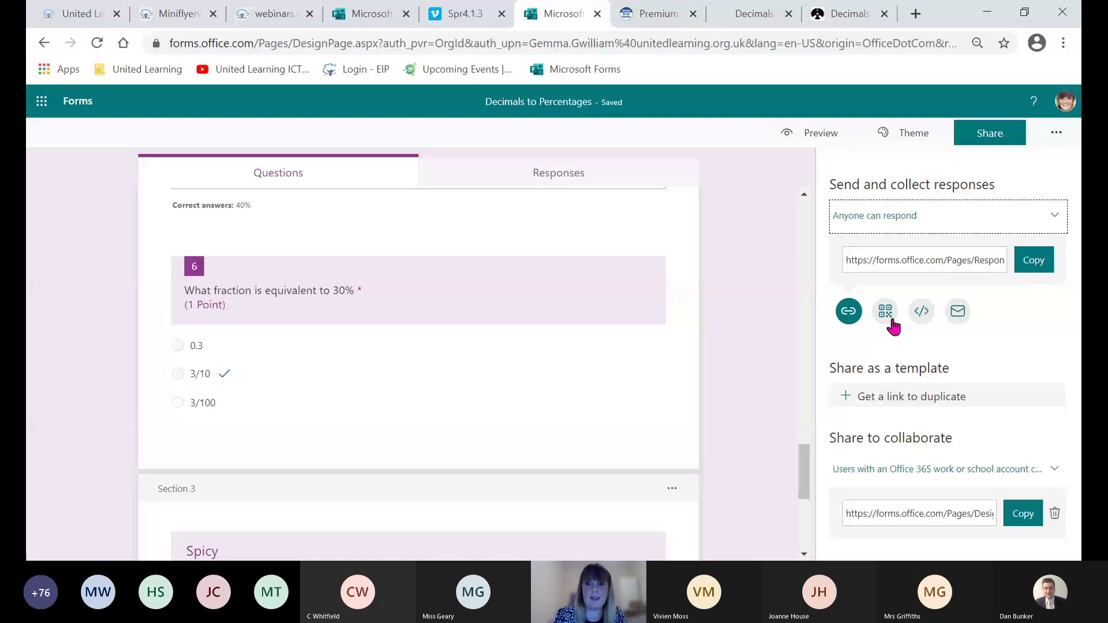
{"action": "left_click", "coordinate": [1038, 264]}
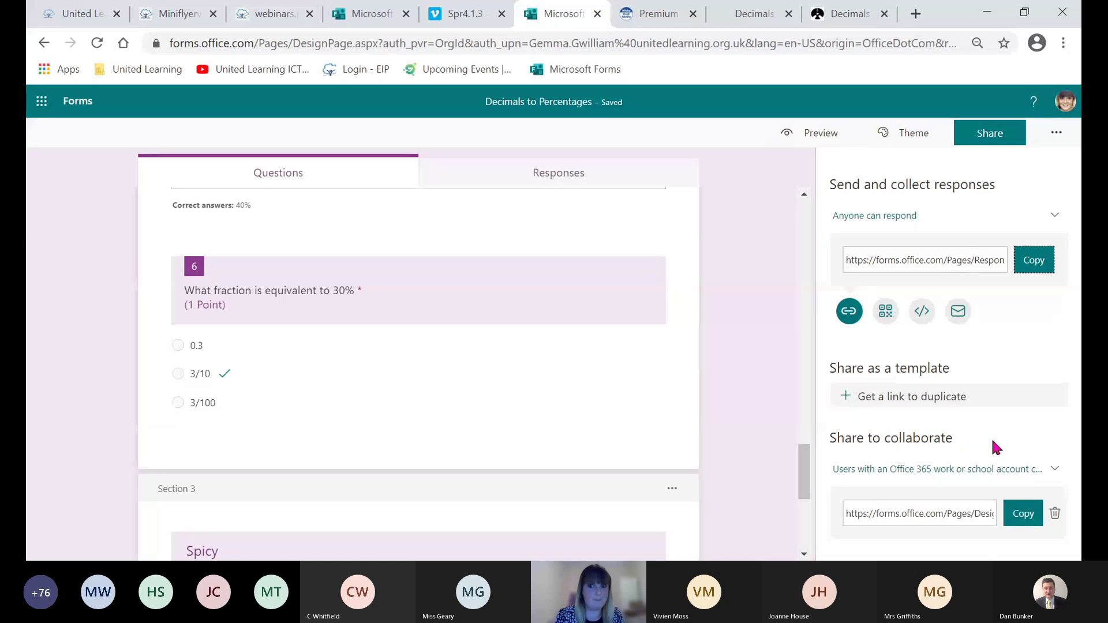
- Close the sharing options, switch to the Year 4 Factor Pairs 12.1.2021 quiz and view its responses and the additional response options
{"action": "left_click", "coordinate": [721, 213]}
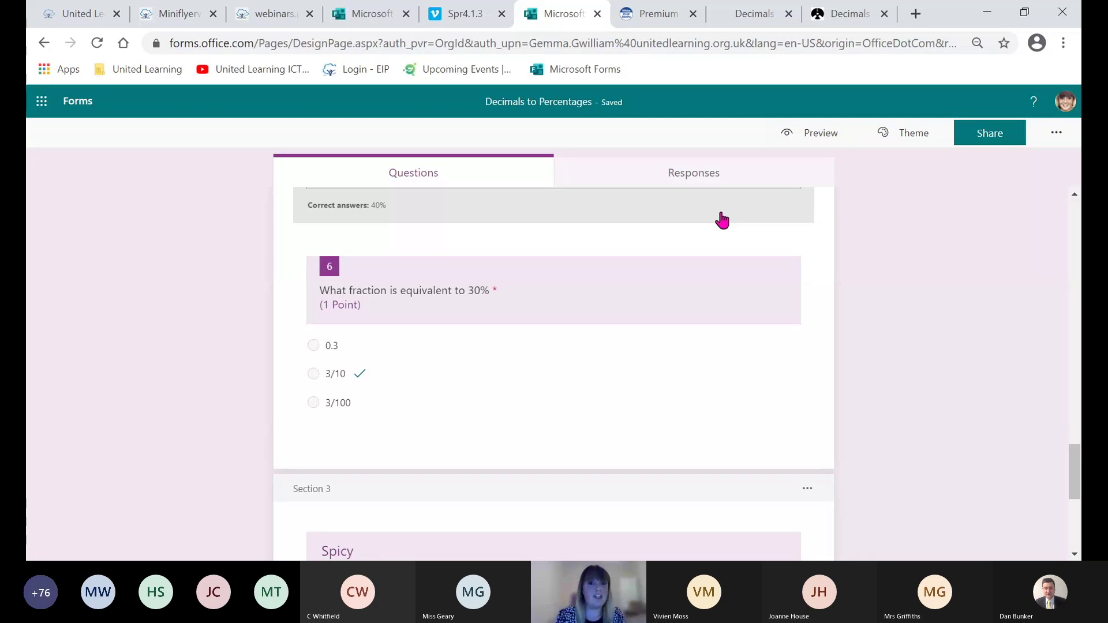
{"action": "left_click", "coordinate": [362, 15]}
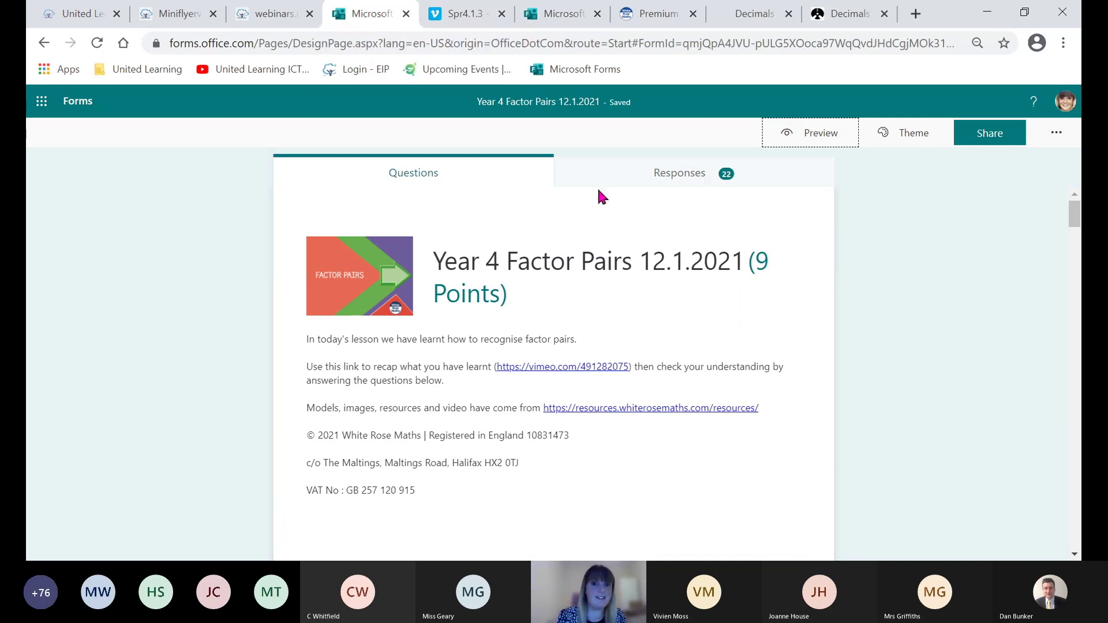
{"action": "left_click", "coordinate": [670, 184]}
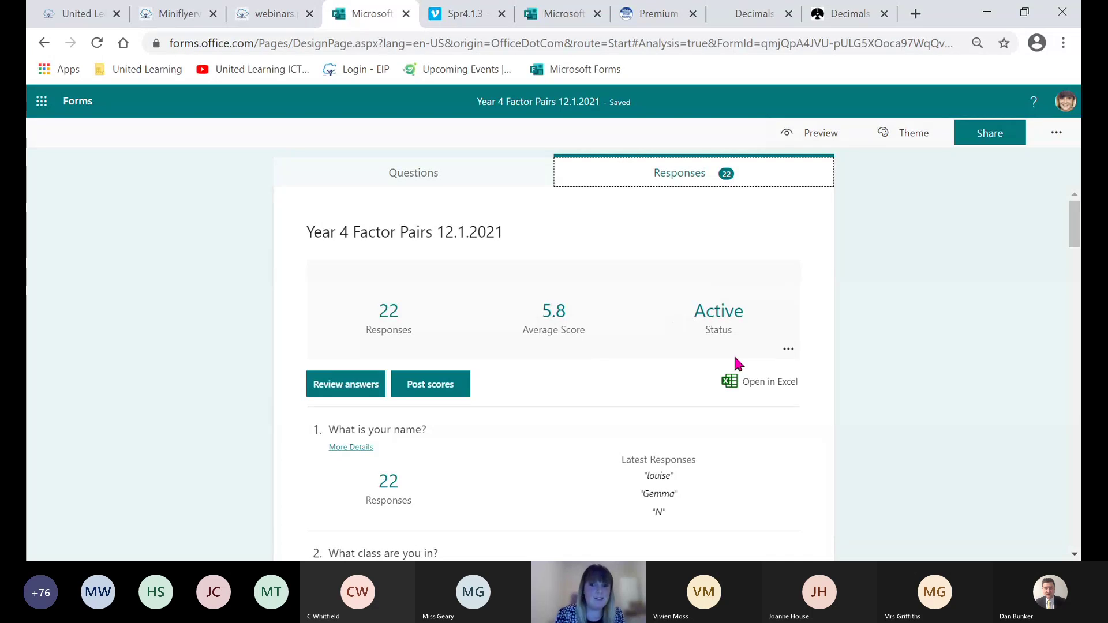
{"action": "left_click", "coordinate": [787, 349]}
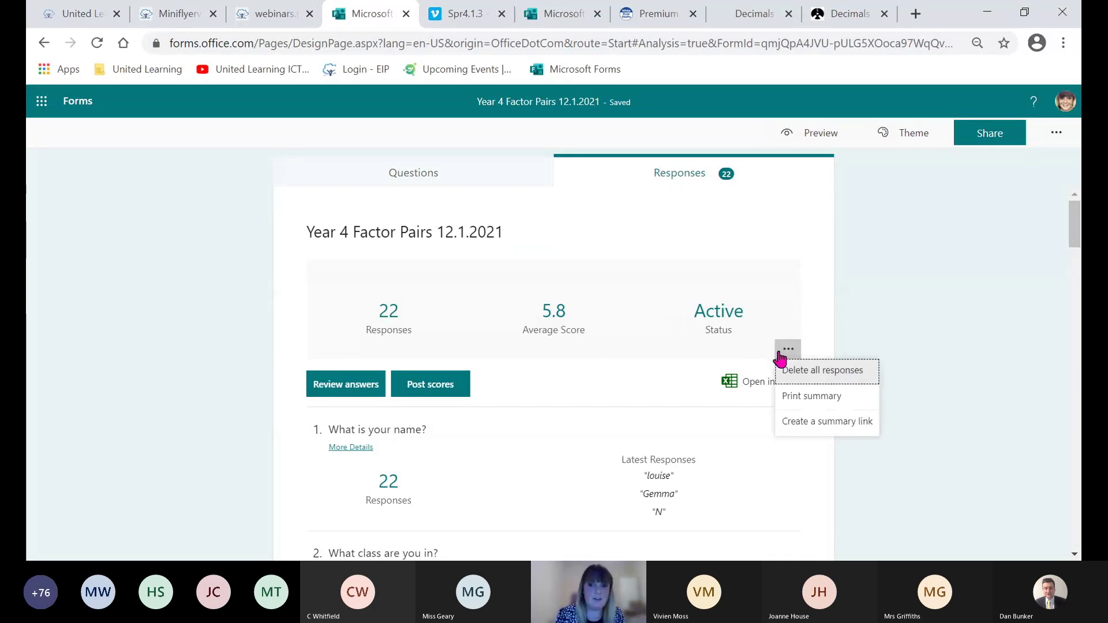
{"action": "left_click", "coordinate": [849, 396]}
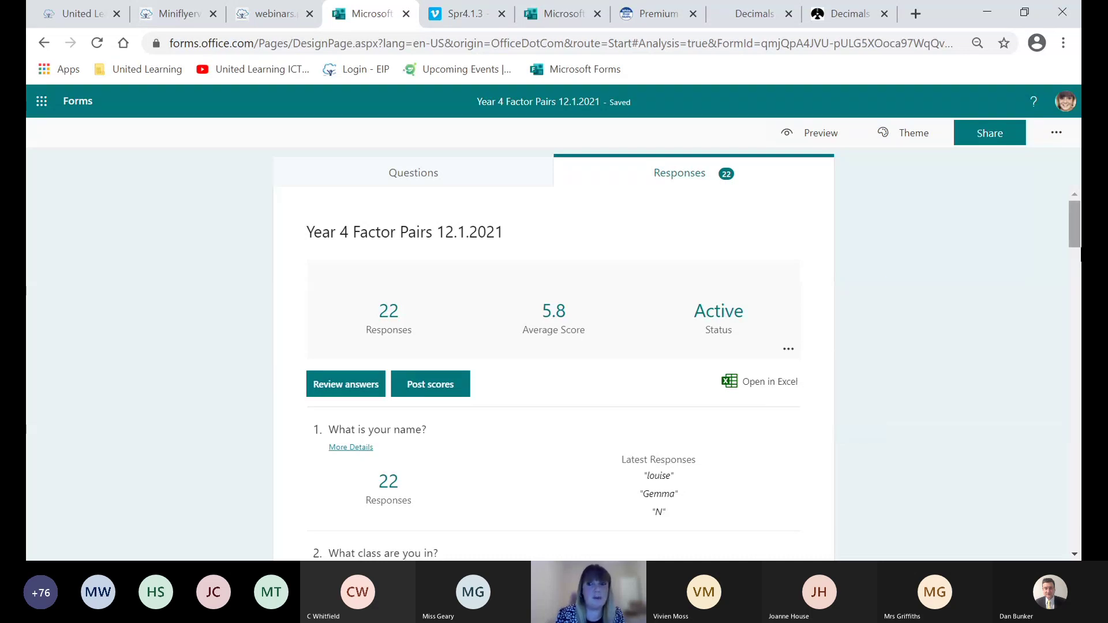
- Examine the response summary question by question, comparing the answer charts for questions 3 to 5
{"action": "scroll", "coordinate": [1076, 260], "scroll_direction": "down", "scroll_amount": 1}
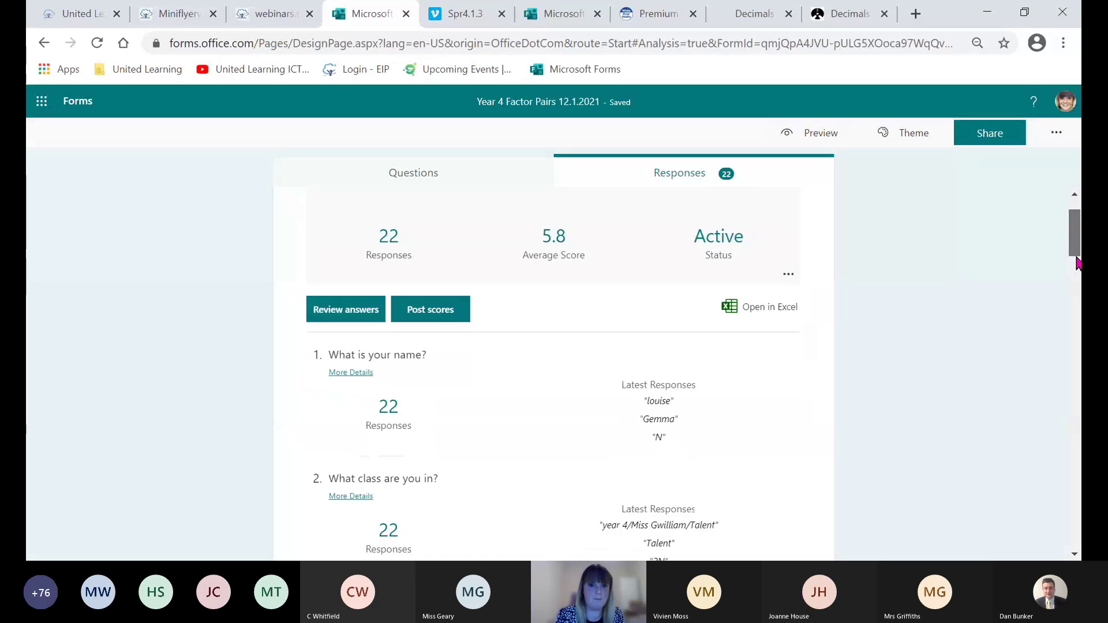
{"action": "scroll", "coordinate": [1077, 259], "scroll_direction": "up", "scroll_amount": 1}
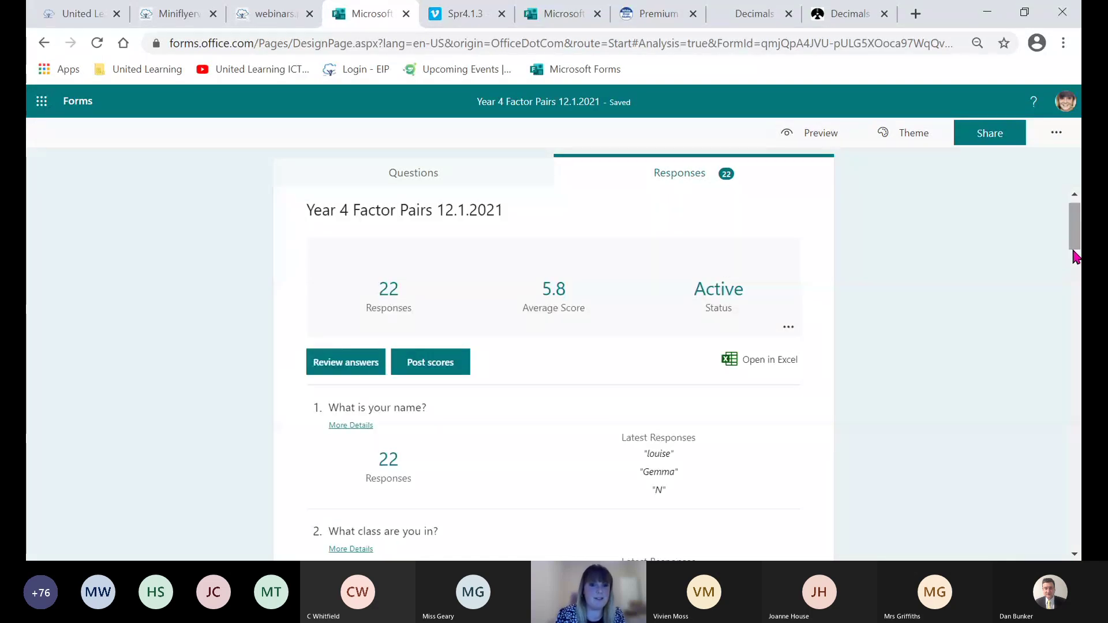
{"action": "left_click_drag", "start_coordinate": [1076, 221], "coordinate": [1077, 242]}
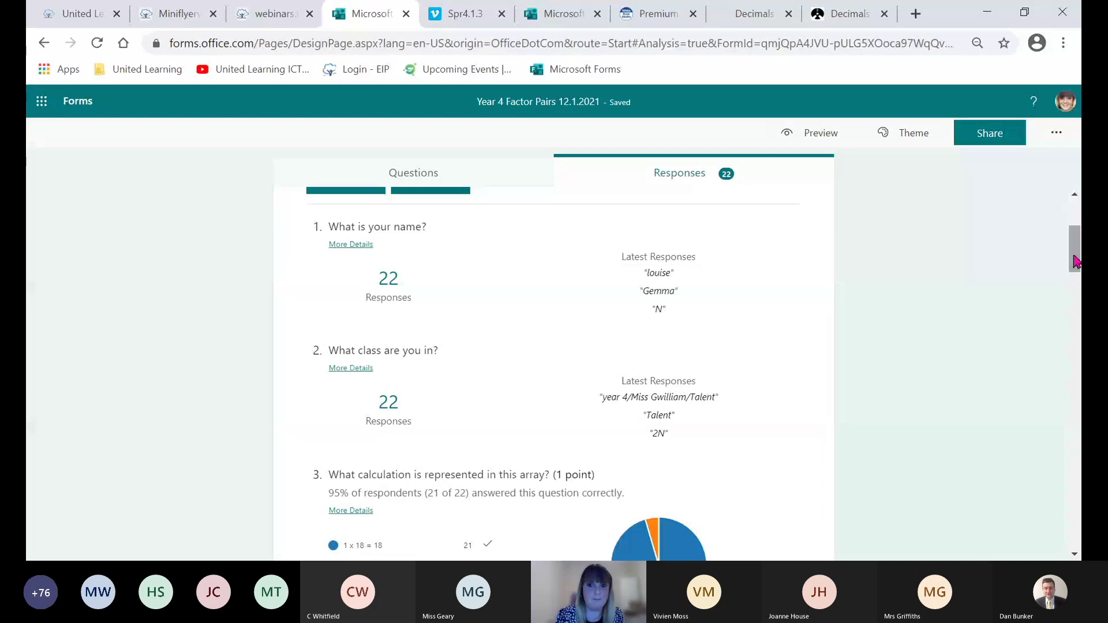
{"action": "left_click_drag", "start_coordinate": [1074, 261], "coordinate": [1075, 294]}
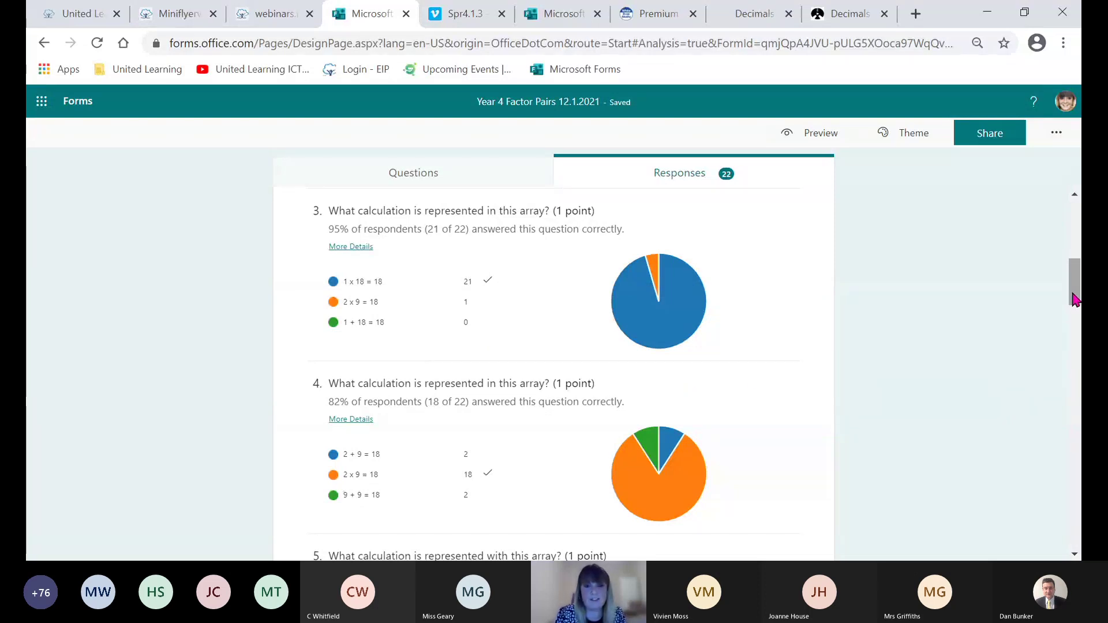
{"action": "scroll", "coordinate": [1073, 308], "scroll_direction": "down", "scroll_amount": 1}
{"action": "left_click_drag", "start_coordinate": [1074, 306], "coordinate": [1079, 343]}
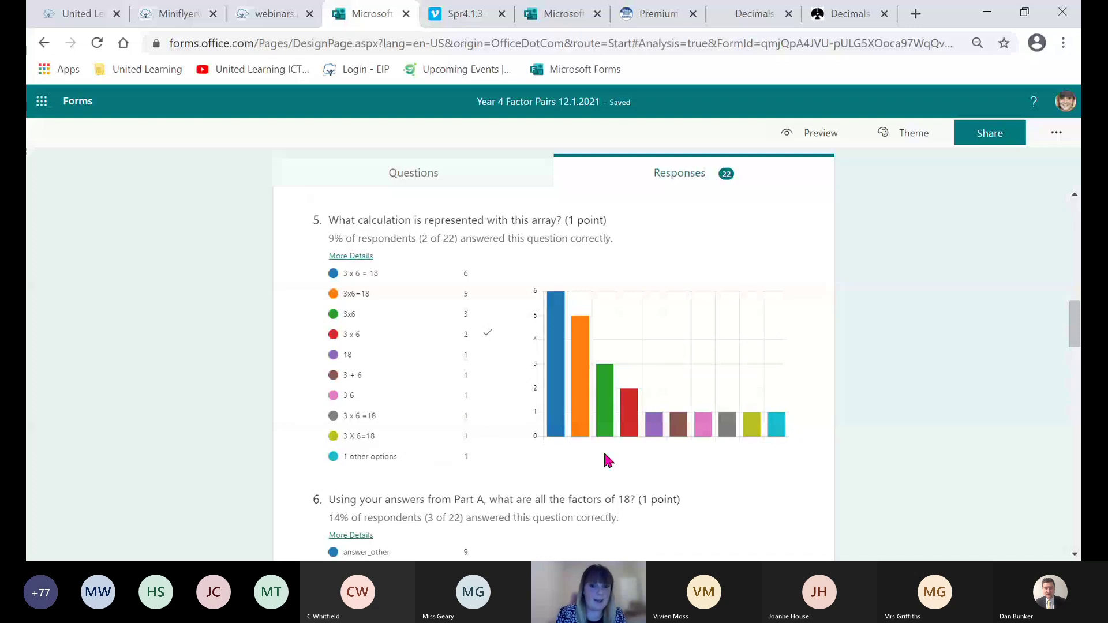
{"action": "left_click_drag", "start_coordinate": [1072, 323], "coordinate": [1067, 211]}
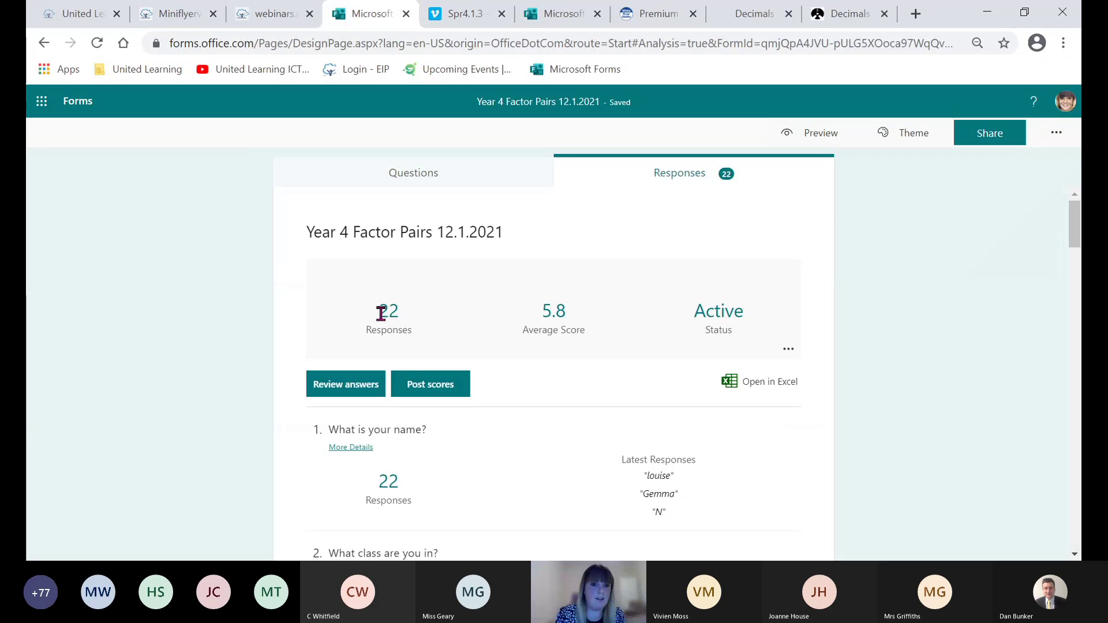
- Open the answer review by person and select Respondent 11
{"action": "left_click", "coordinate": [322, 394]}
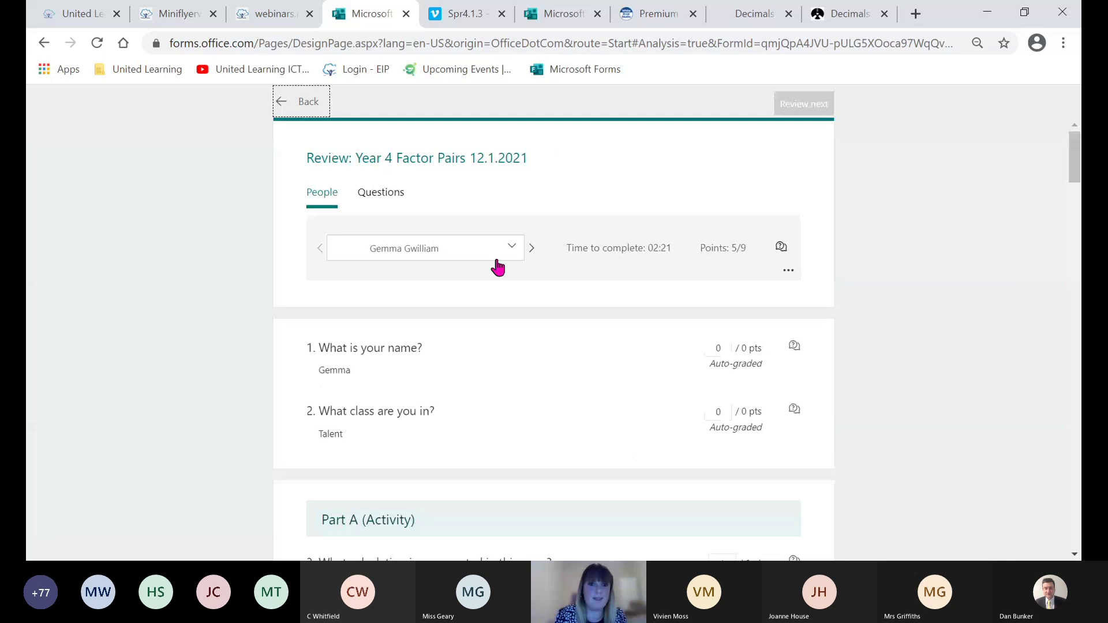
{"action": "left_click", "coordinate": [511, 249]}
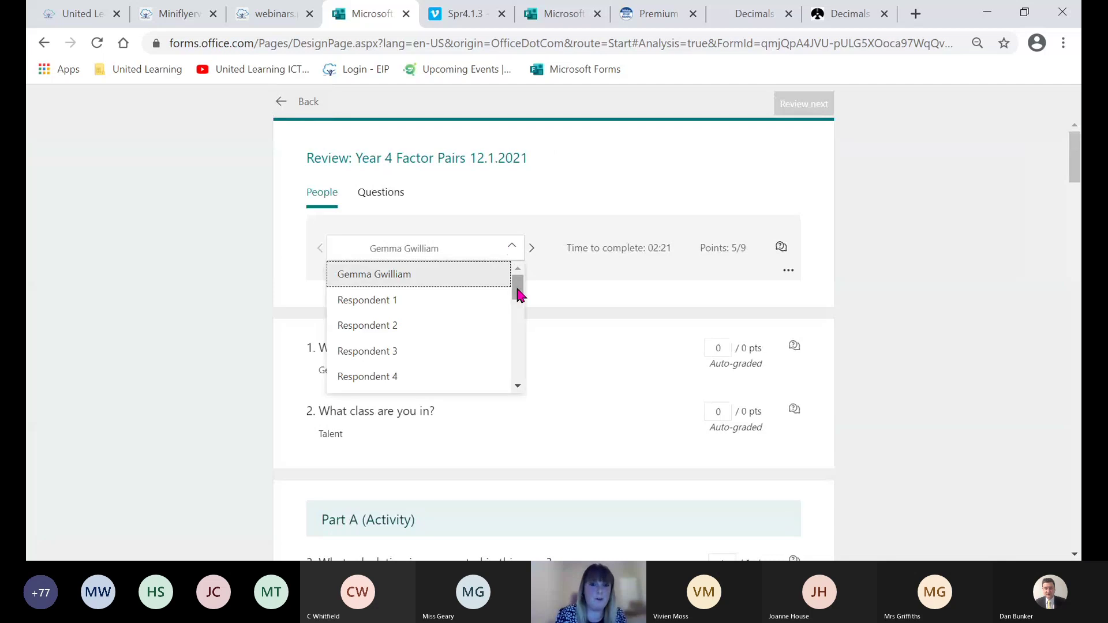
{"action": "left_click_drag", "start_coordinate": [518, 294], "coordinate": [518, 323]}
{"action": "left_click", "coordinate": [415, 339]}
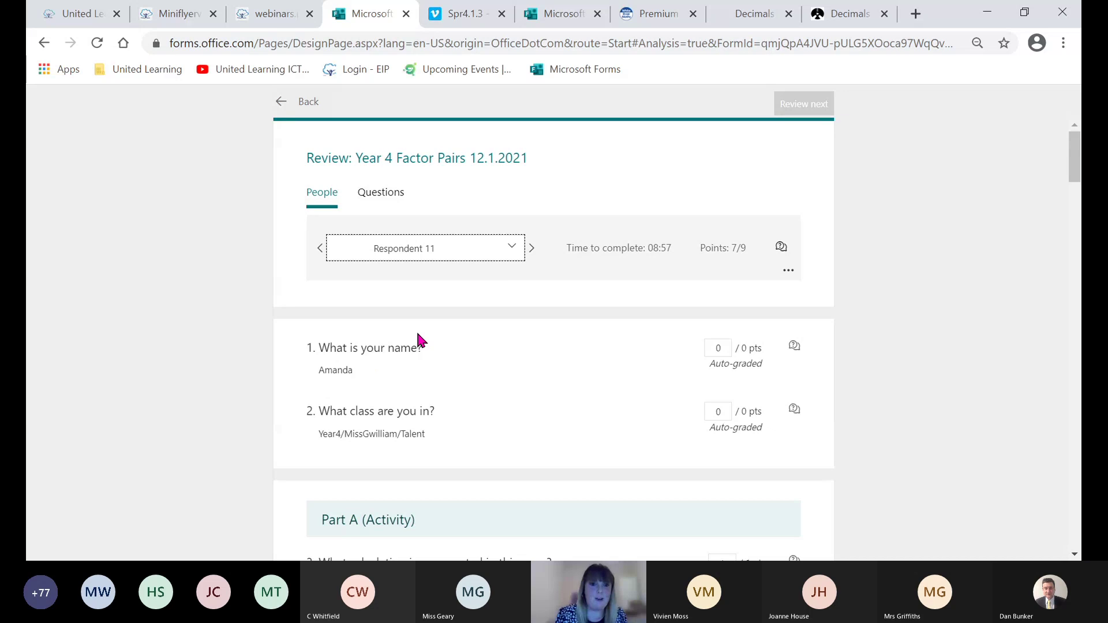
{"action": "left_click", "coordinate": [671, 261]}
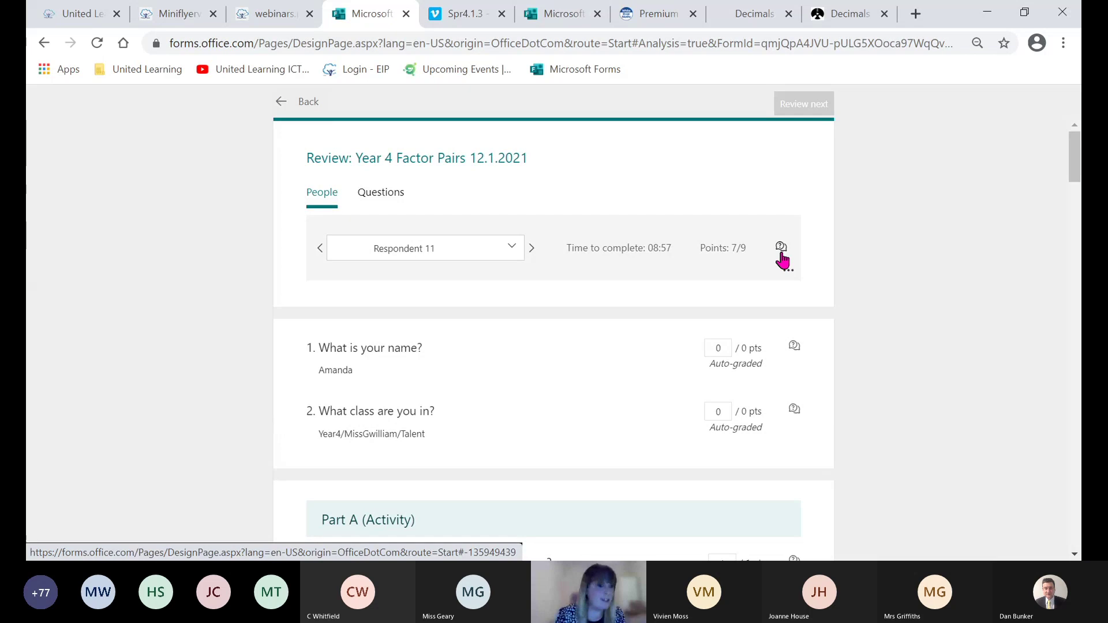
- Review Respondent 11's answers and marks from Part A through Part C
{"action": "left_click_drag", "start_coordinate": [1077, 147], "coordinate": [1079, 205]}
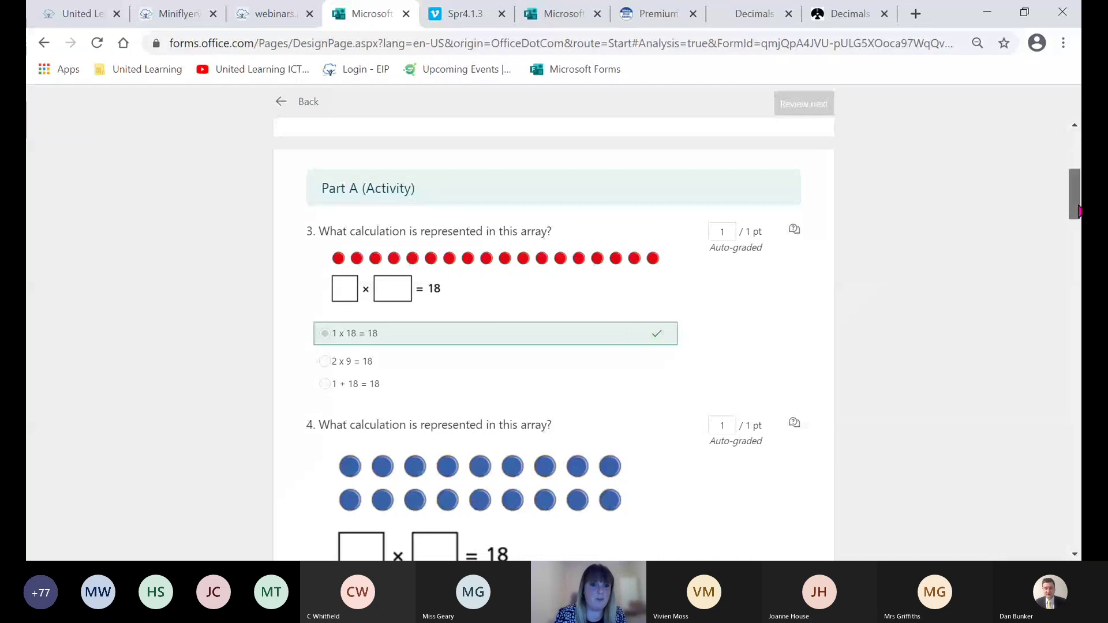
{"action": "left_click_drag", "start_coordinate": [1077, 208], "coordinate": [1077, 272]}
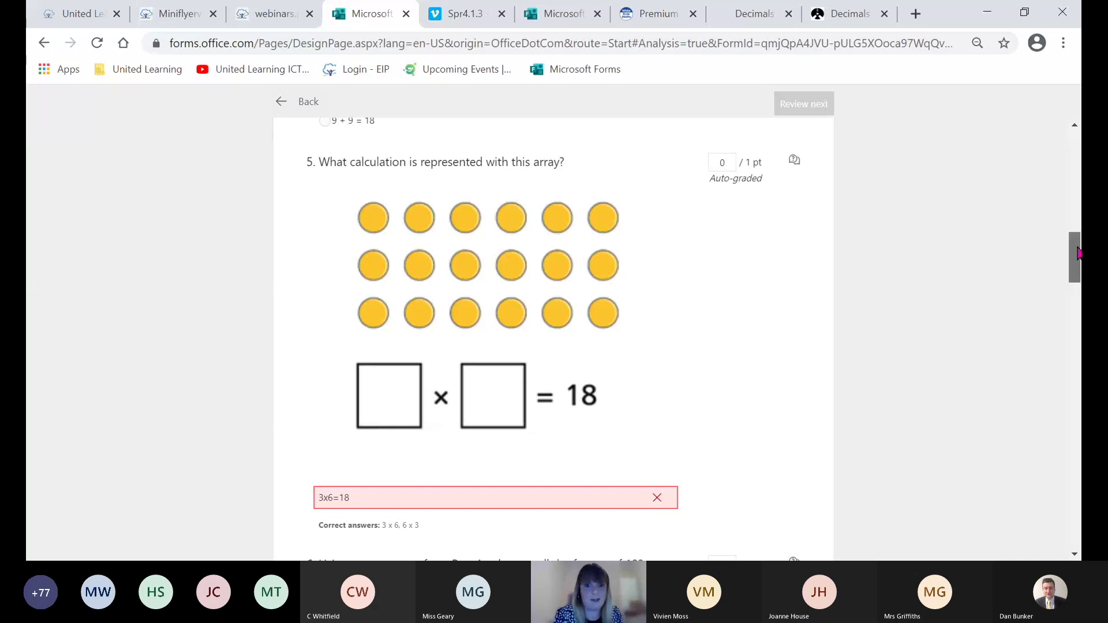
{"action": "left_click_drag", "start_coordinate": [1075, 255], "coordinate": [1080, 298]}
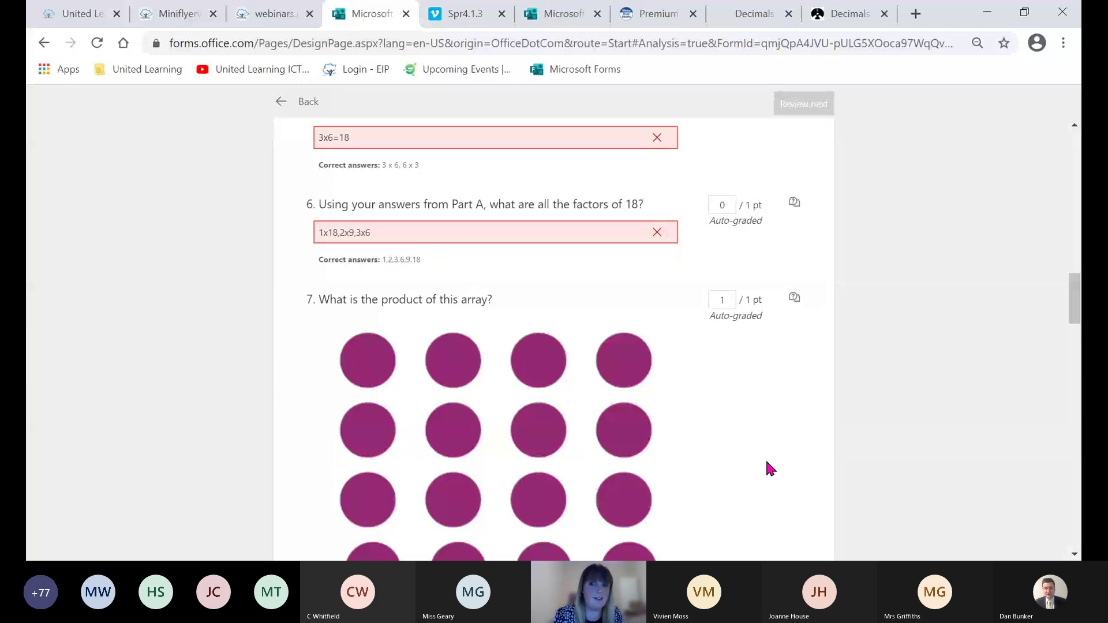
{"action": "left_click_drag", "start_coordinate": [1077, 324], "coordinate": [1076, 343]}
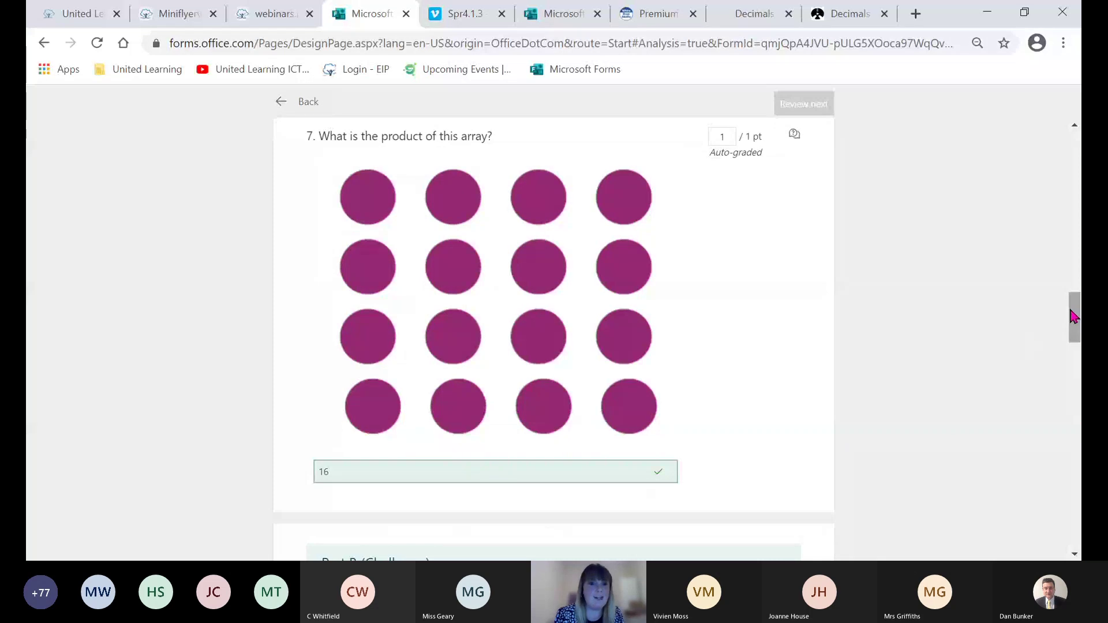
{"action": "left_click_drag", "start_coordinate": [1073, 316], "coordinate": [1076, 422]}
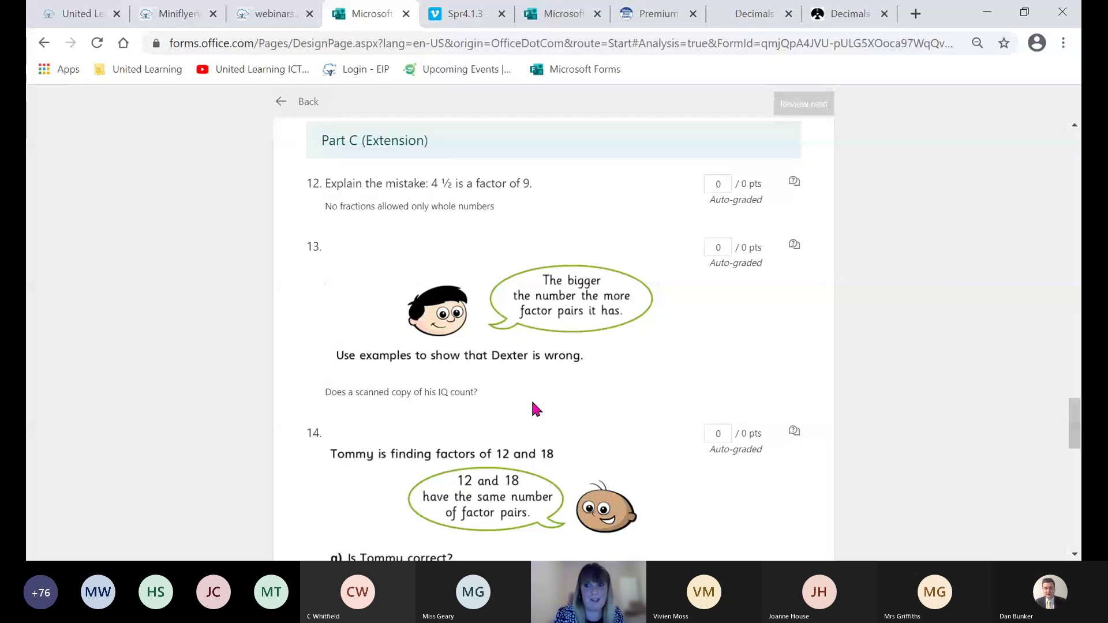
{"action": "scroll", "coordinate": [532, 408], "scroll_direction": "up", "scroll_amount": 10}
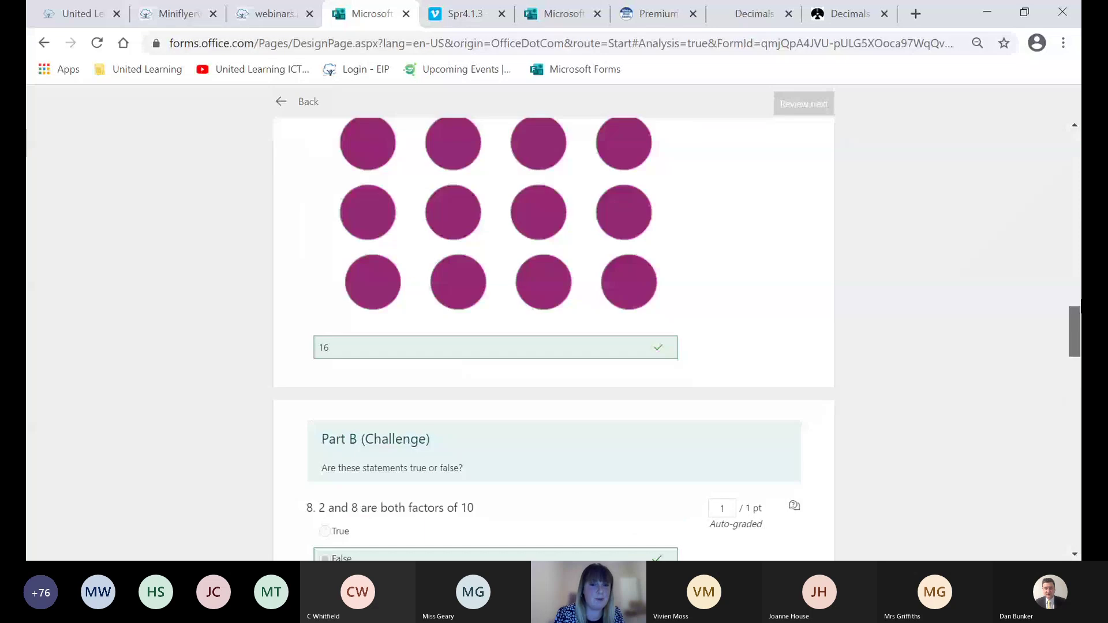
{"action": "scroll", "coordinate": [554, 335], "scroll_direction": "up", "scroll_amount": 15}
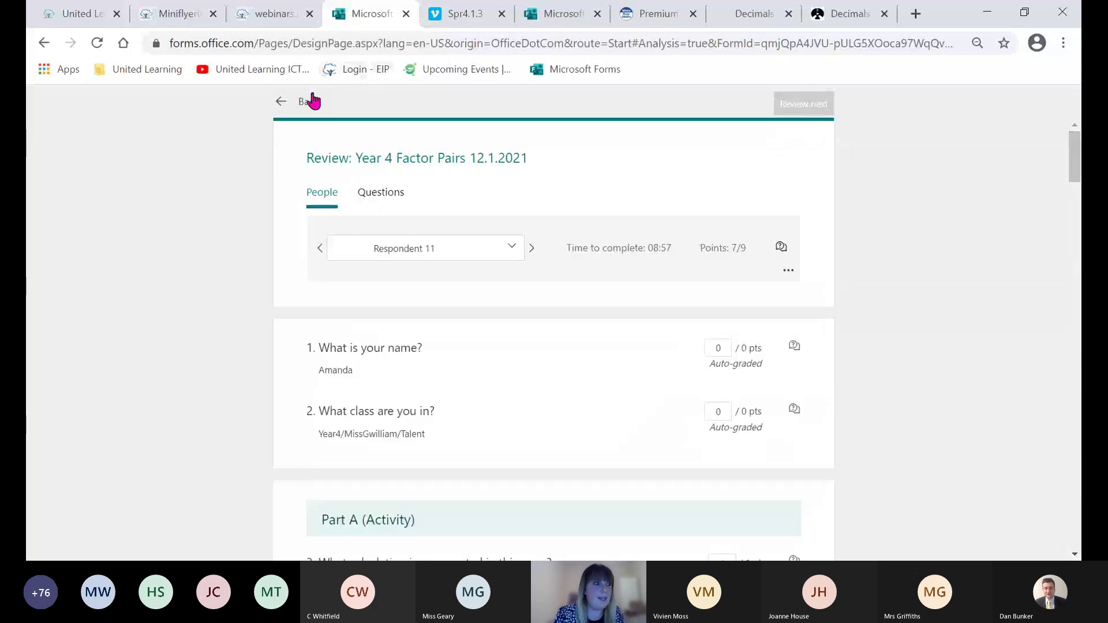
- Return to the response summary, export the responses to Excel and open the downloaded workbook
{"action": "left_click", "coordinate": [312, 101]}
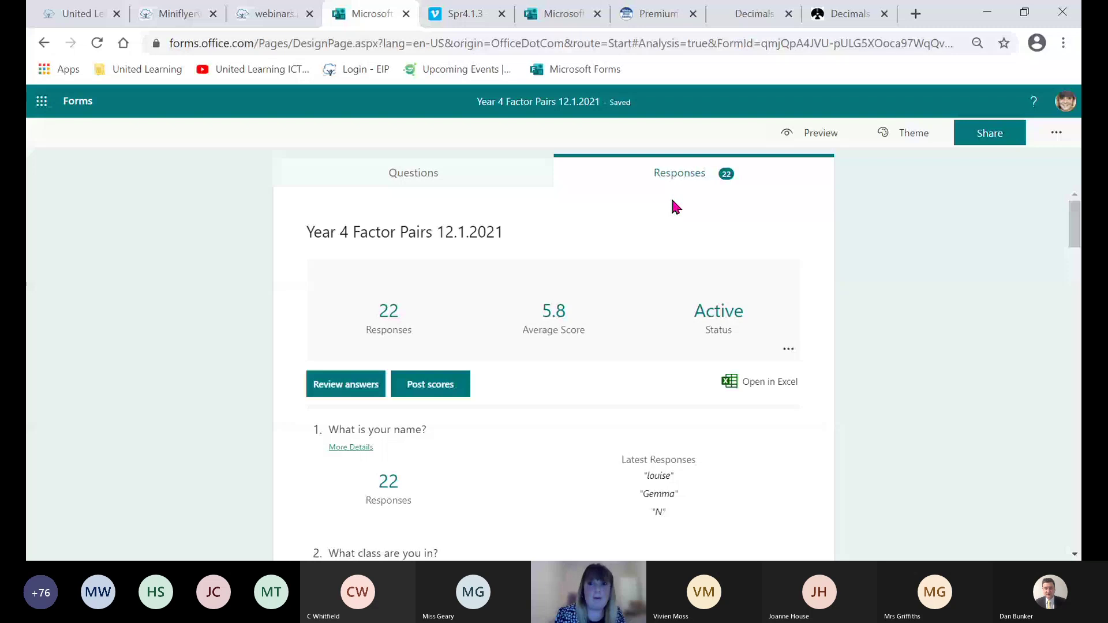
{"action": "left_click", "coordinate": [756, 379]}
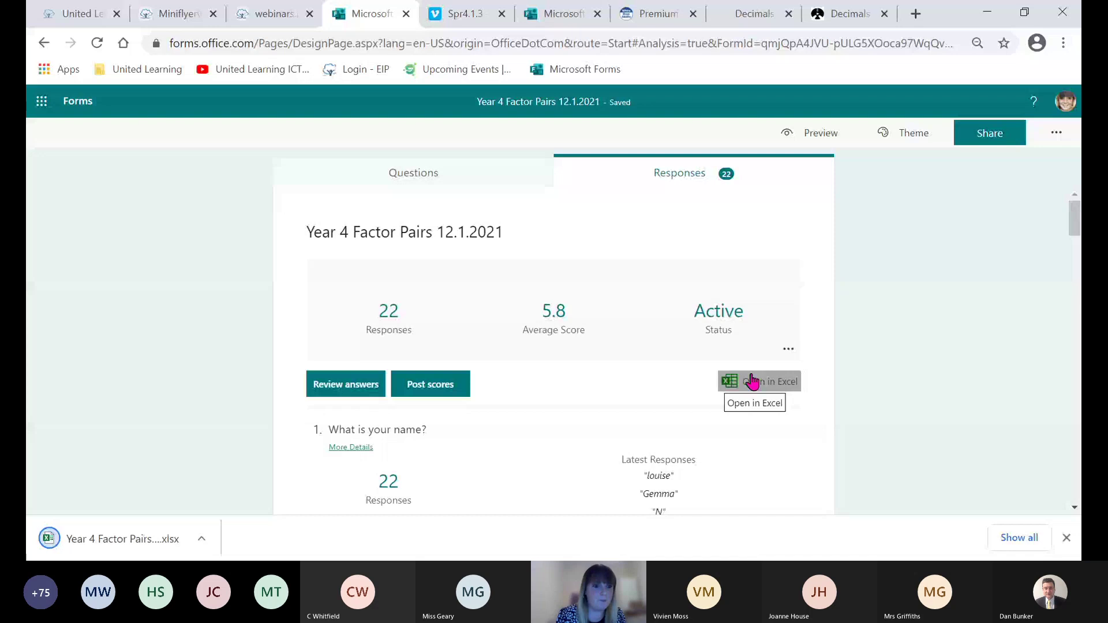
{"action": "left_click", "coordinate": [112, 536]}
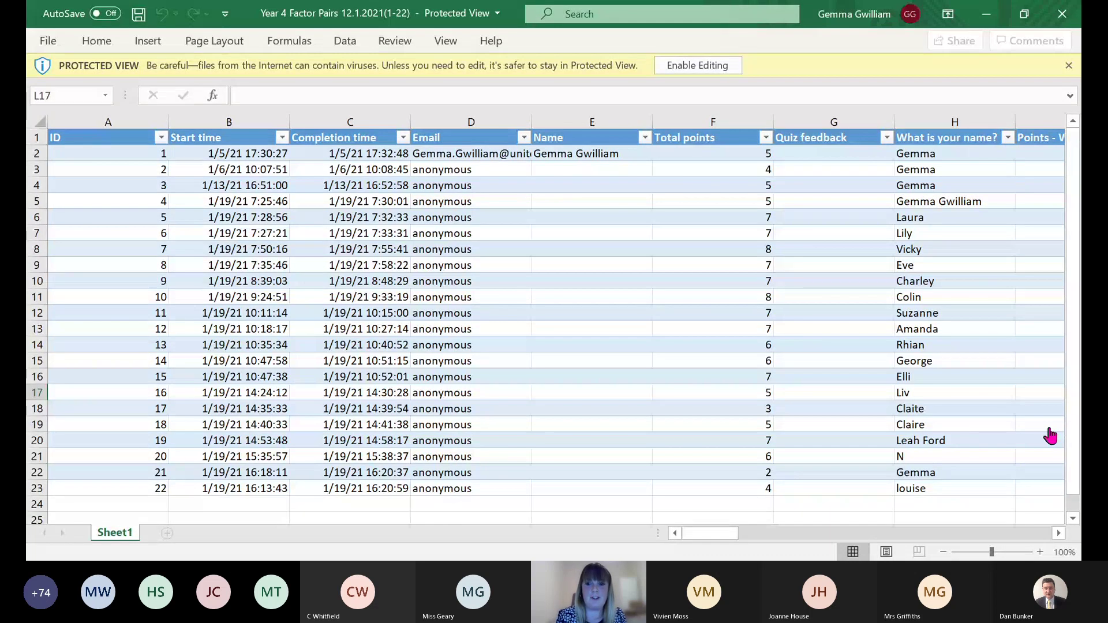
- Examine the name, class and calculation answer columns in the exported responses, and try the filter on column N
{"action": "left_click_drag", "start_coordinate": [722, 533], "coordinate": [757, 530]}
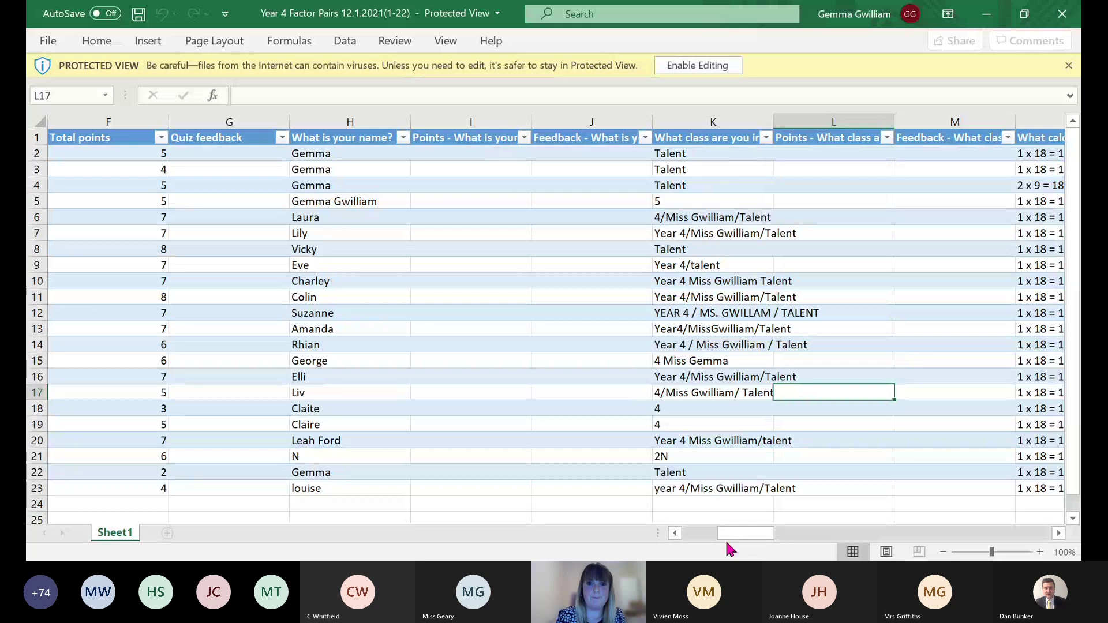
{"action": "left_click_drag", "start_coordinate": [746, 532], "coordinate": [587, 250]}
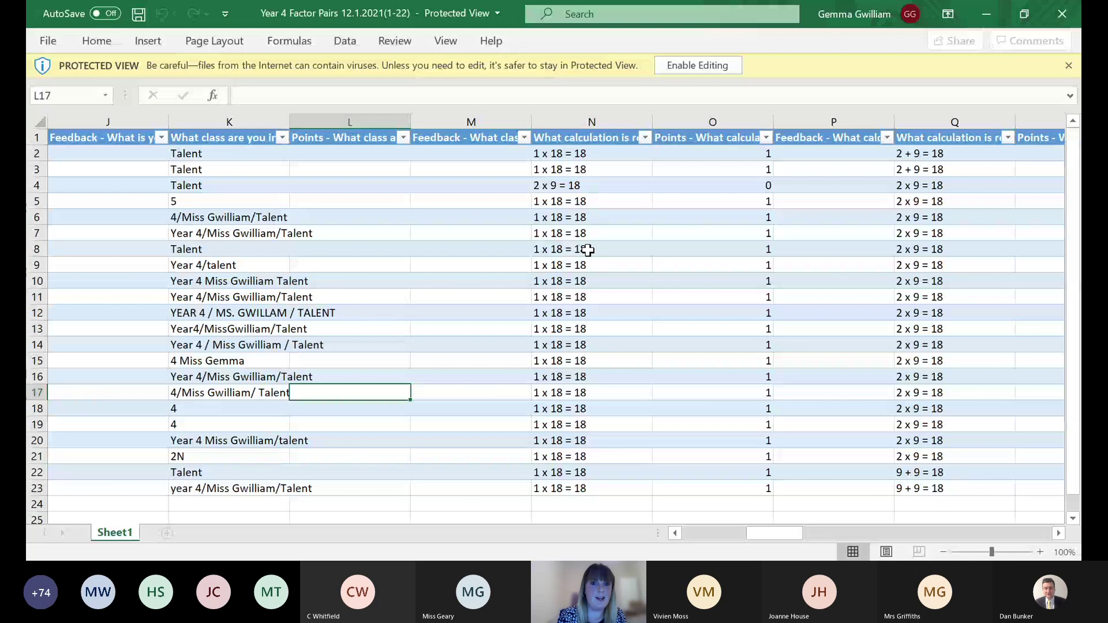
{"action": "left_click", "coordinate": [606, 185]}
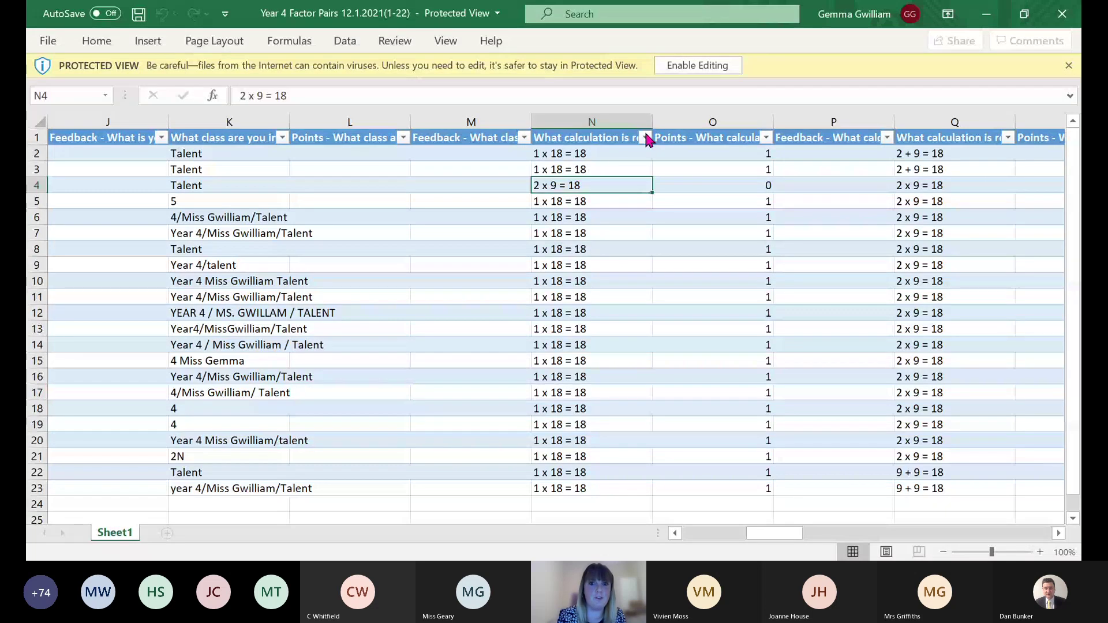
{"action": "left_click", "coordinate": [645, 137]}
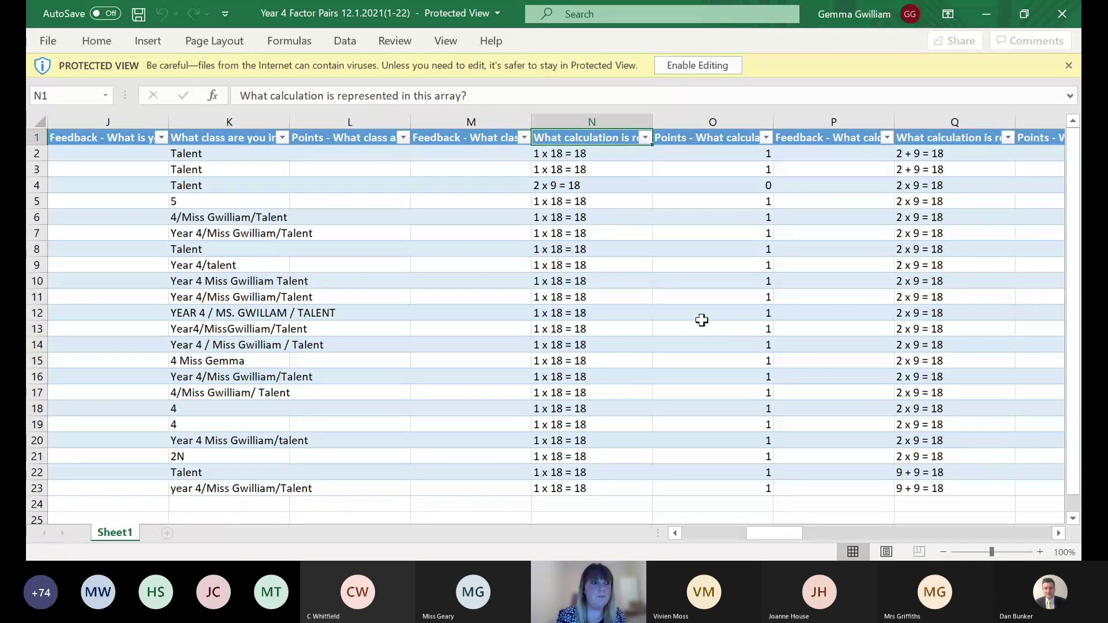
- Enable editing of the workbook and filter the points in column U to show only 0
{"action": "left_click", "coordinate": [710, 65]}
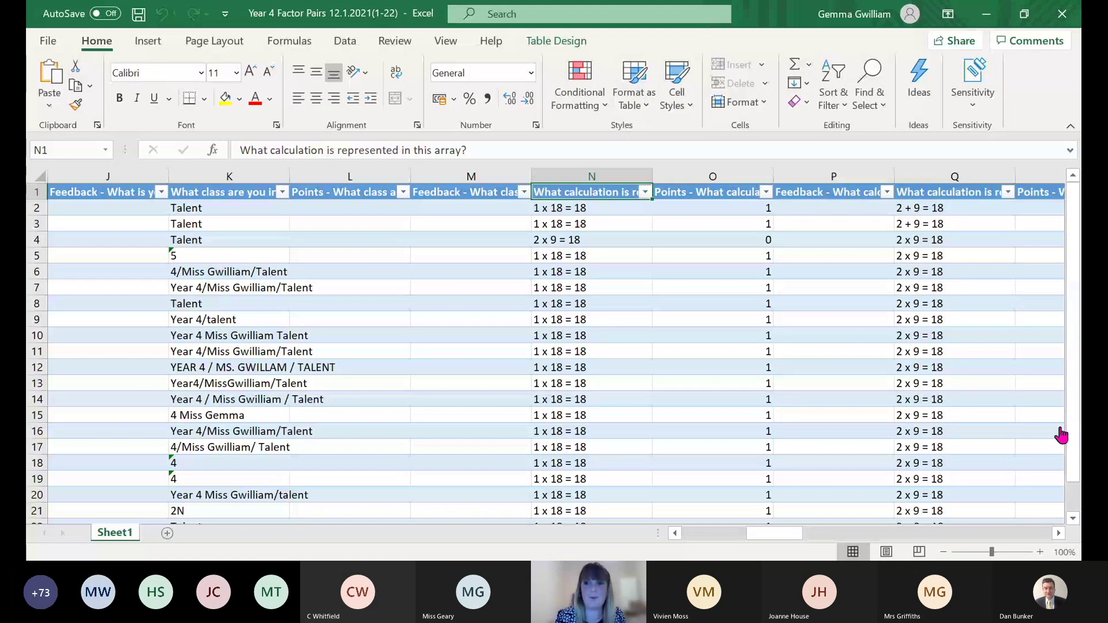
{"action": "left_click_drag", "start_coordinate": [770, 534], "coordinate": [832, 536]}
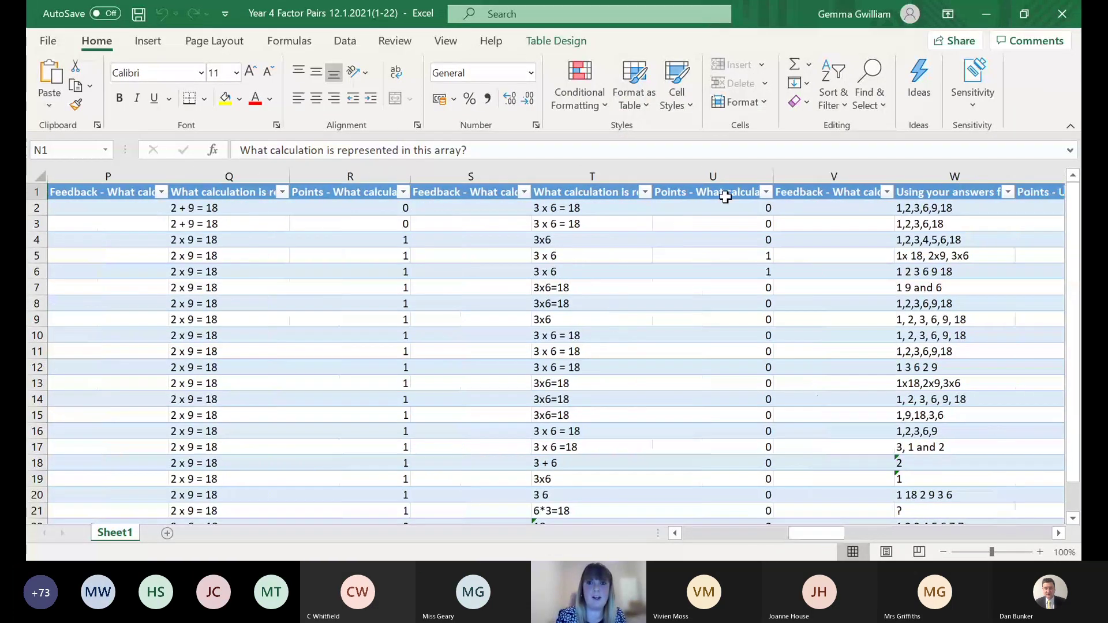
{"action": "left_click", "coordinate": [765, 193]}
{"action": "left_click", "coordinate": [582, 375]}
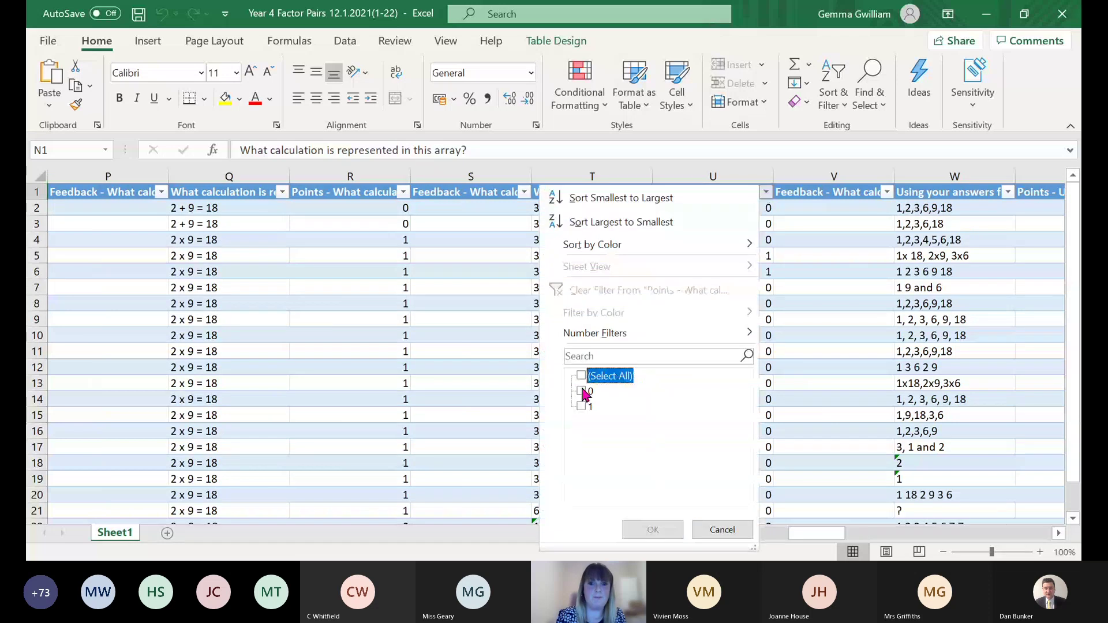
{"action": "left_click", "coordinate": [582, 391]}
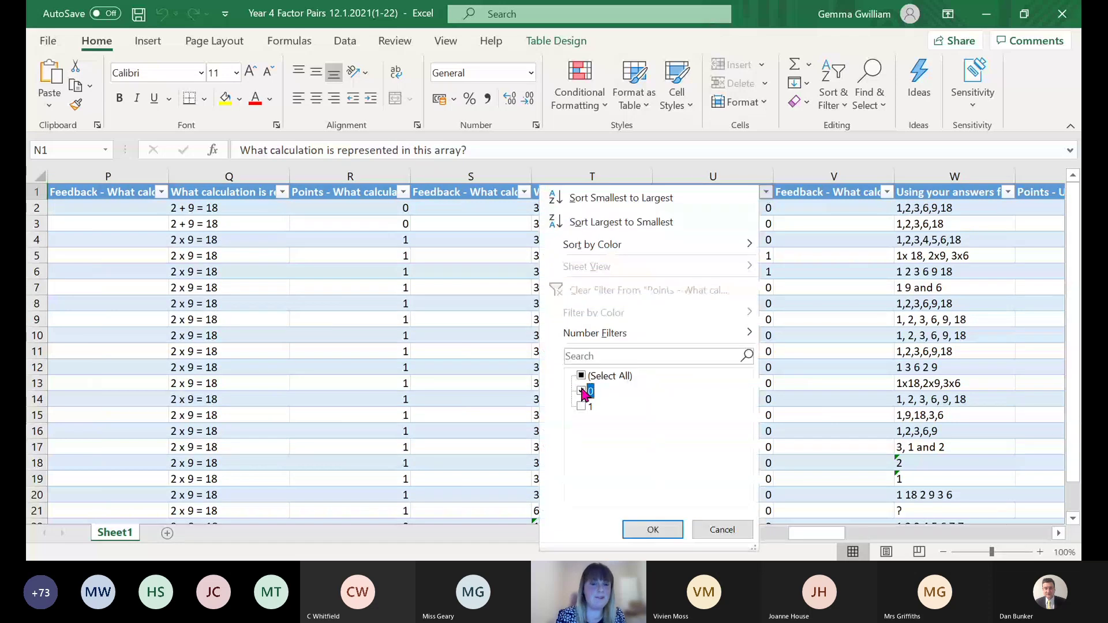
{"action": "left_click", "coordinate": [637, 530]}
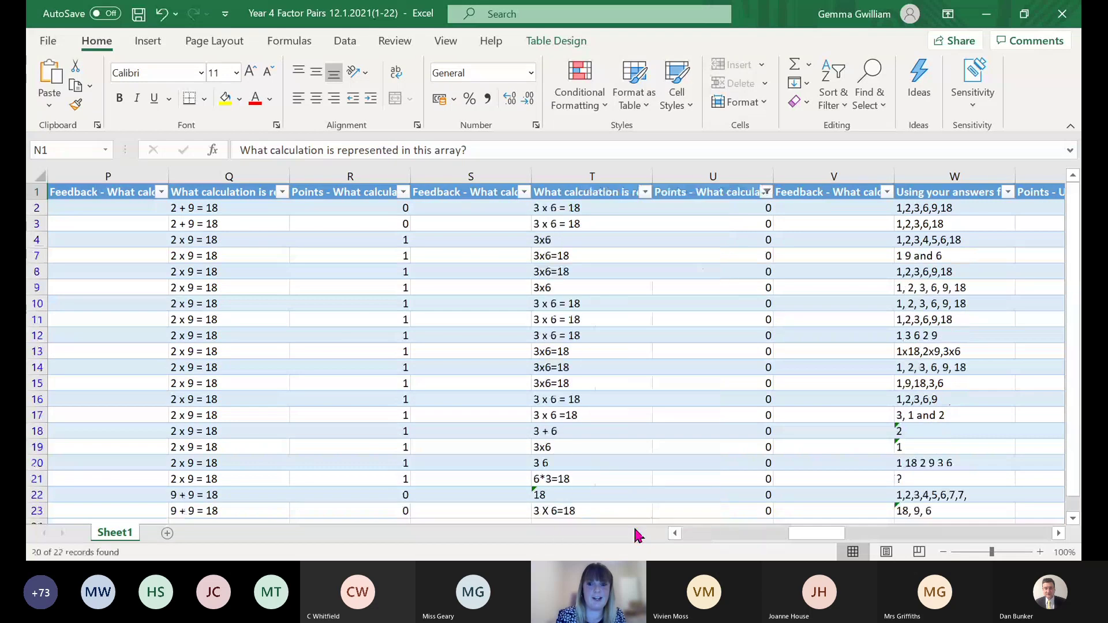
{"action": "left_click_drag", "start_coordinate": [812, 536], "coordinate": [787, 537]}
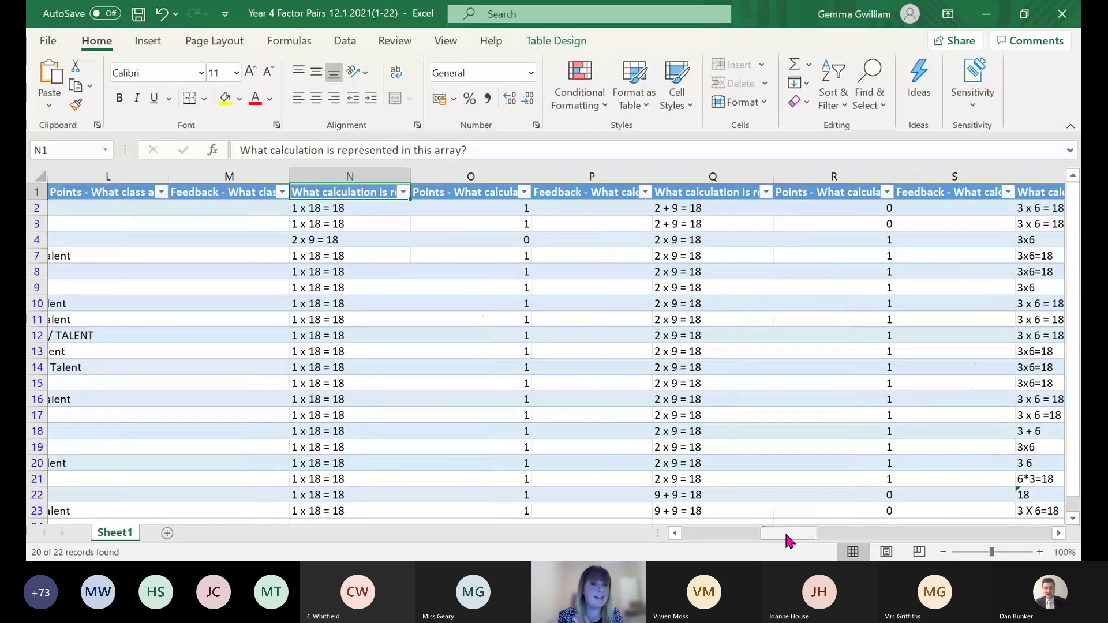
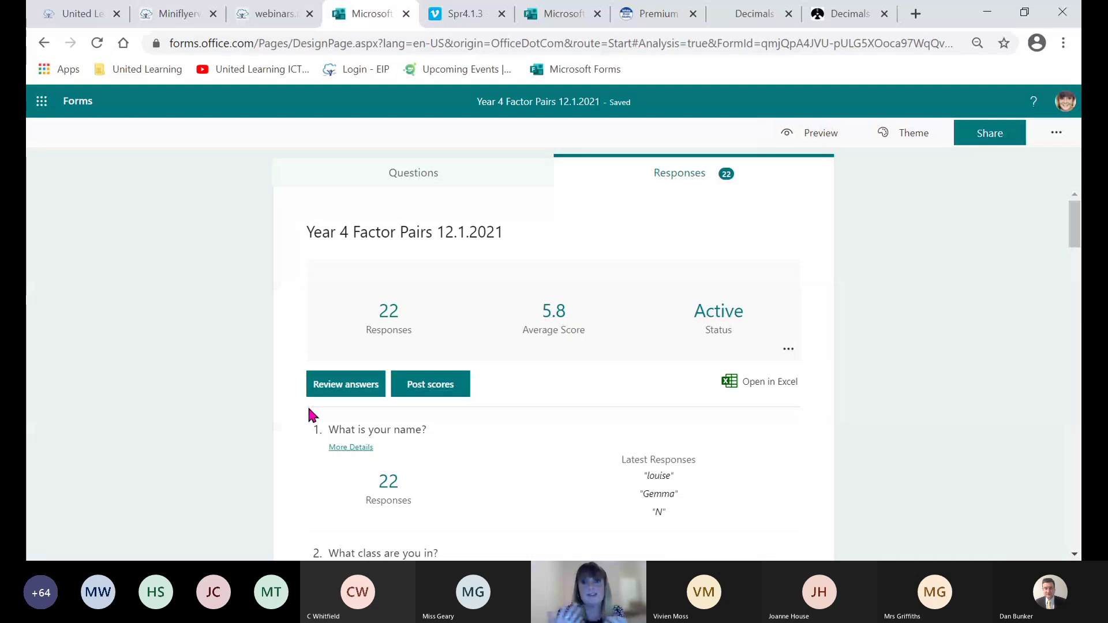
- Look through the Year 4 Factor Pairs quiz's questions and switch to the Decimals to Percentages quiz's questions
{"action": "left_click", "coordinate": [455, 170]}
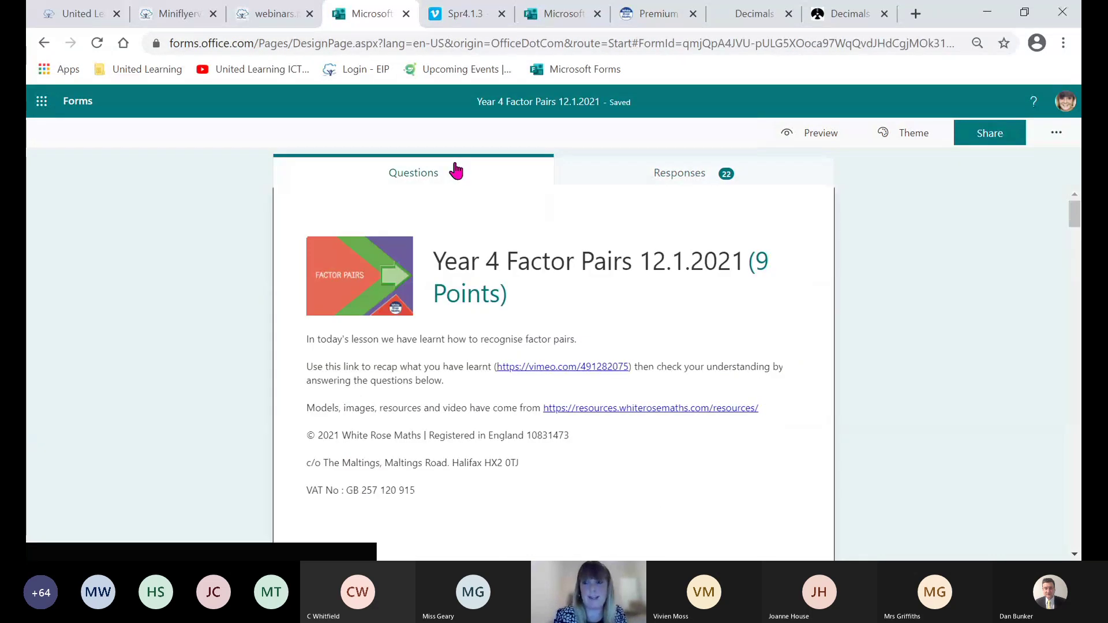
{"action": "left_click_drag", "start_coordinate": [1072, 214], "coordinate": [1072, 524]}
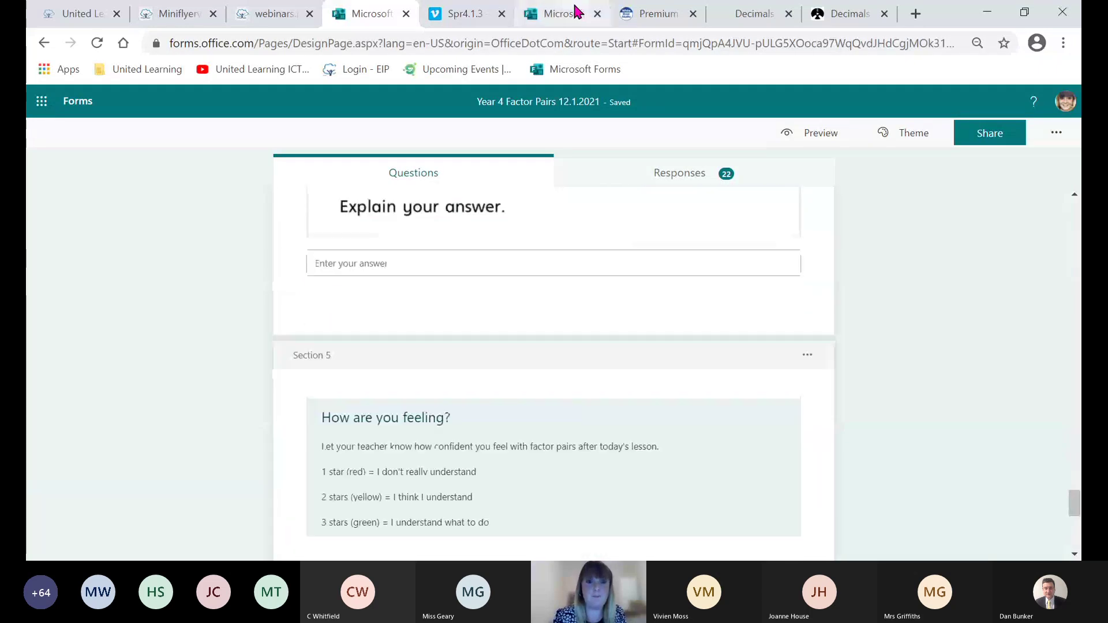
{"action": "left_click", "coordinate": [573, 13]}
{"action": "left_click", "coordinate": [488, 183]}
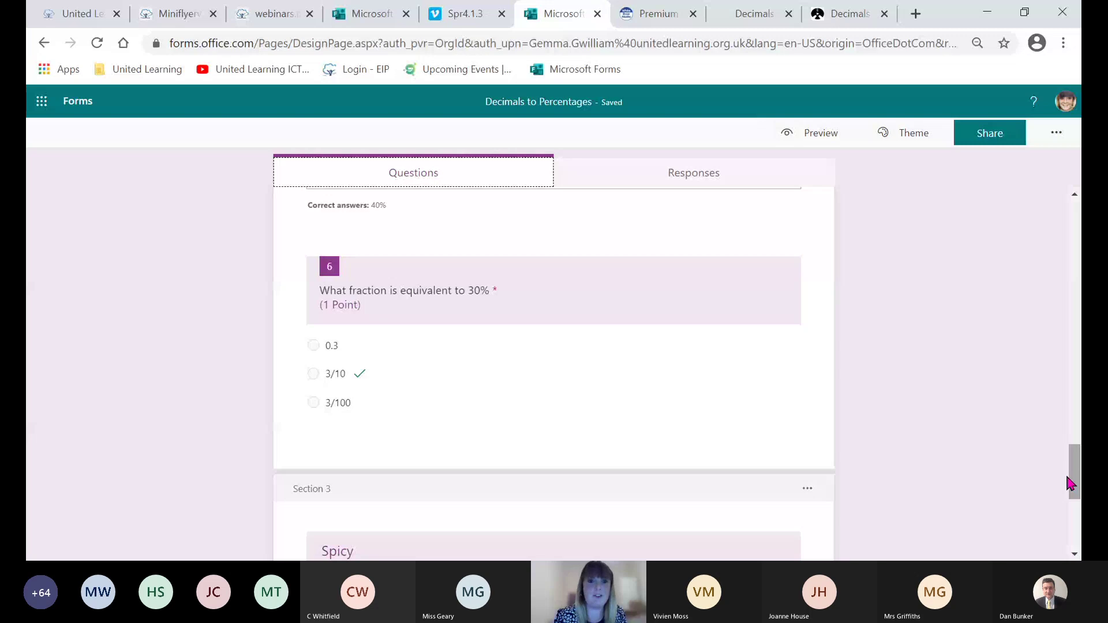
- Add a choice question after question 5 in the Hot section, titled "What colour is this?"
{"action": "left_click_drag", "start_coordinate": [1071, 484], "coordinate": [1061, 164]}
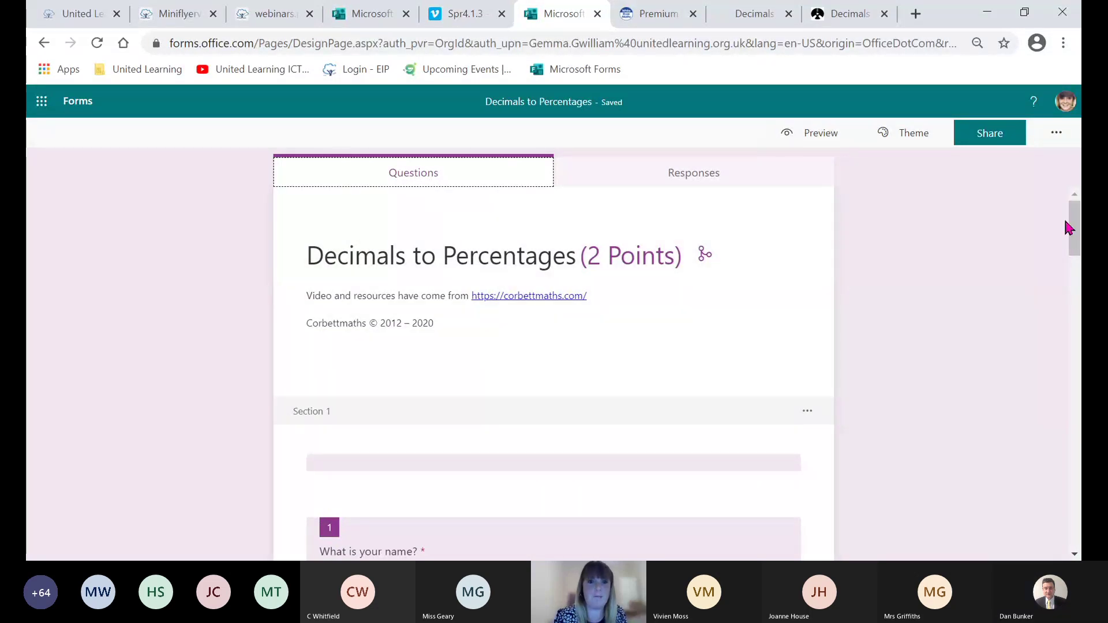
{"action": "left_click_drag", "start_coordinate": [1067, 228], "coordinate": [1079, 444]}
{"action": "left_click", "coordinate": [569, 329]}
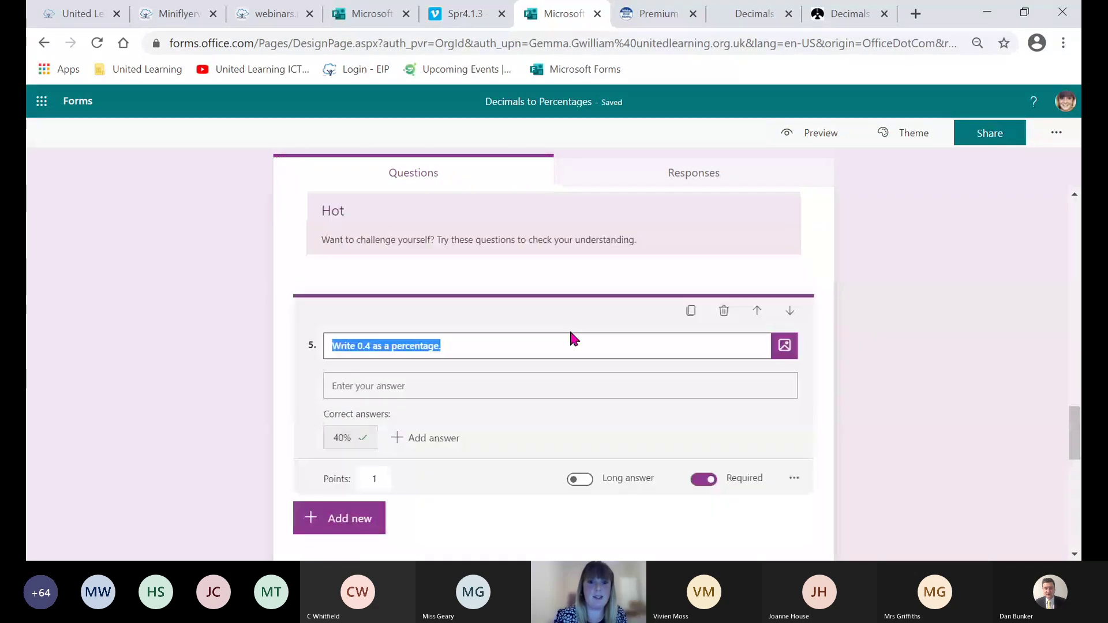
{"action": "left_click", "coordinate": [327, 518]}
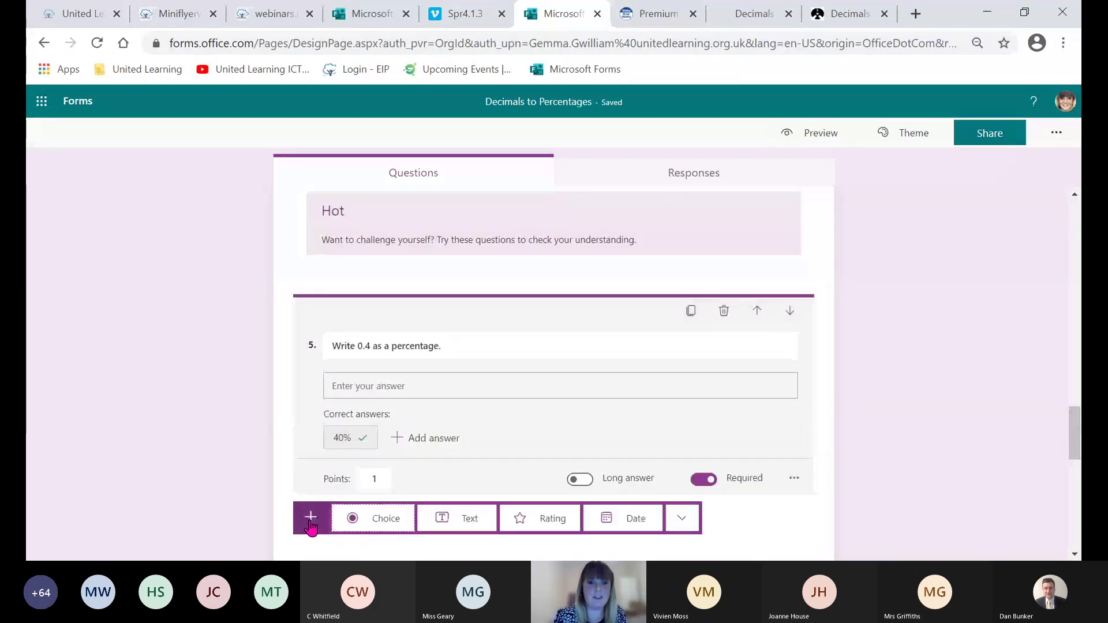
{"action": "left_click", "coordinate": [386, 518]}
{"action": "type", "text": "Wha"}
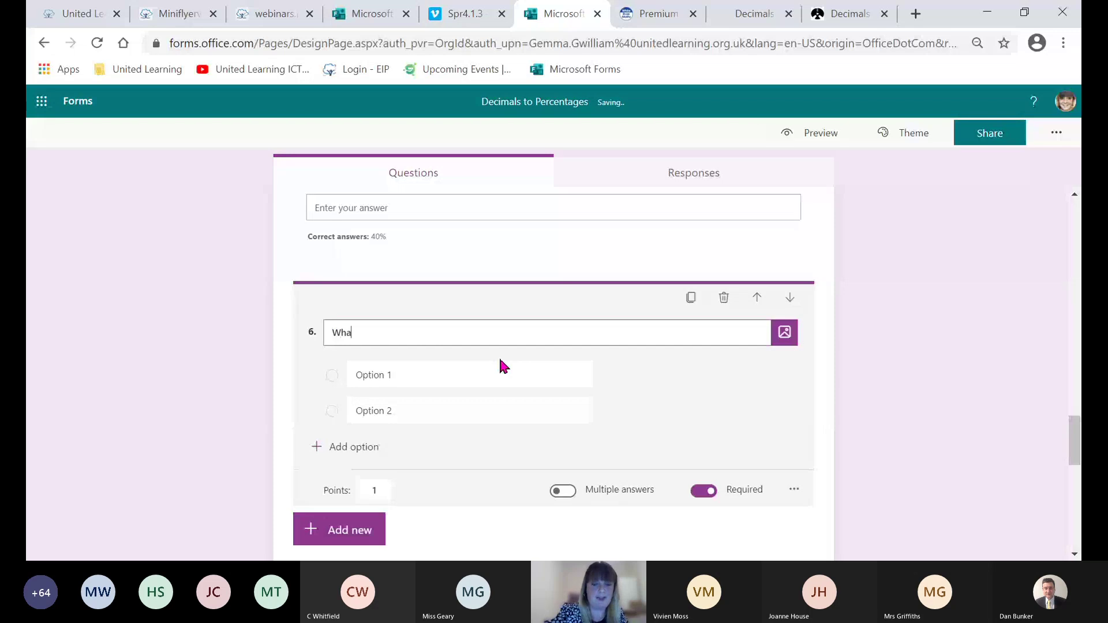
{"action": "type", "text": "t colour is"}
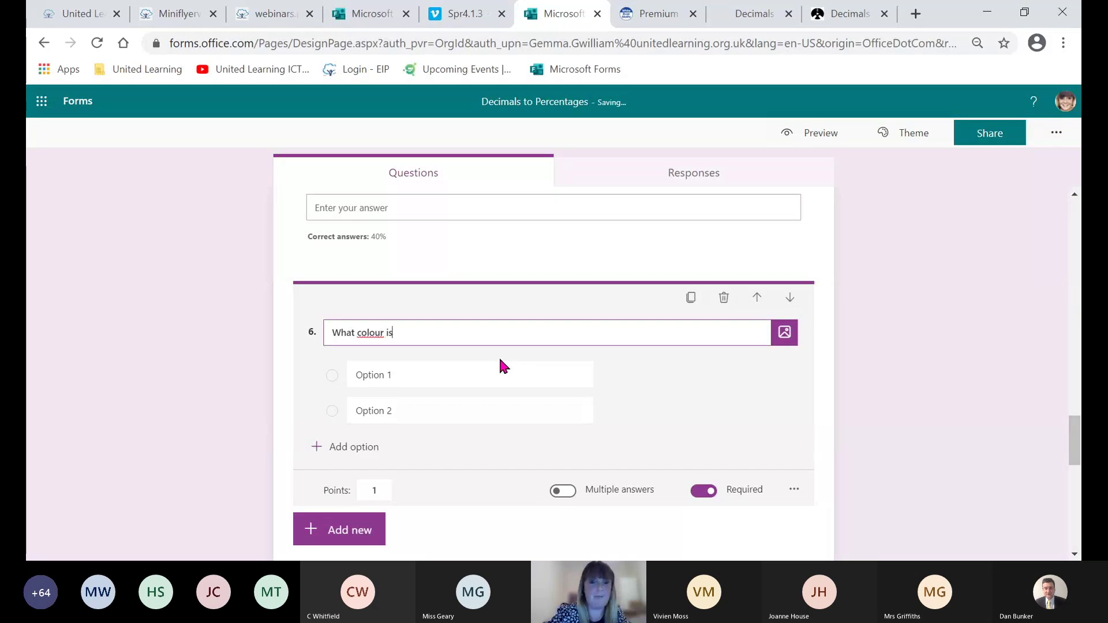
{"action": "type", "text": " this?"}
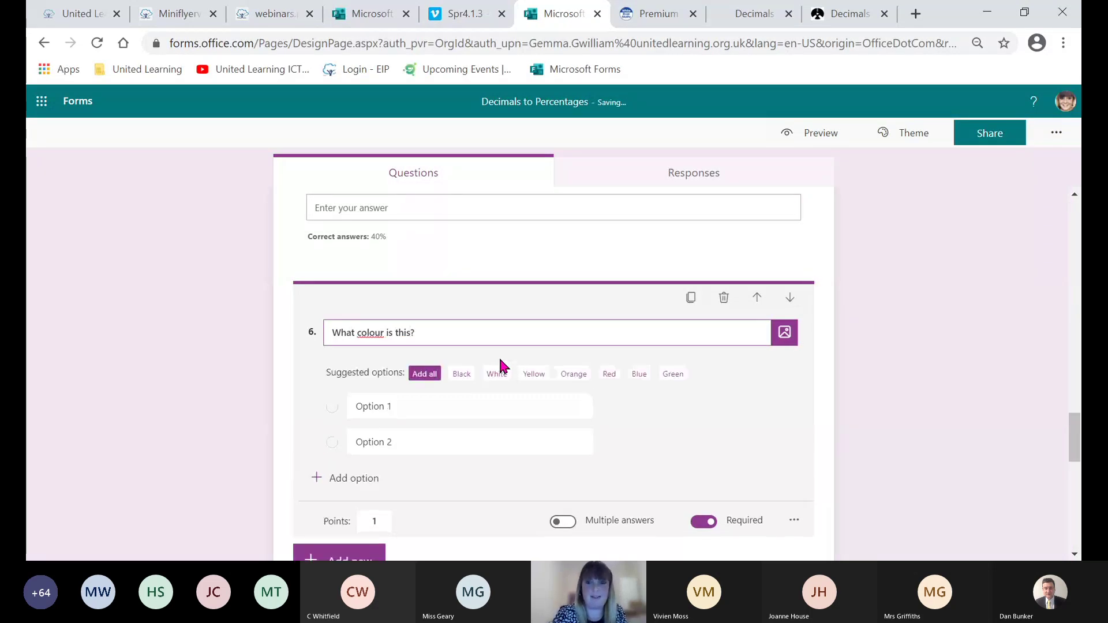
- Start inserting an image into the colour question and search Bing images for "red balloon"
{"action": "left_click", "coordinate": [785, 333]}
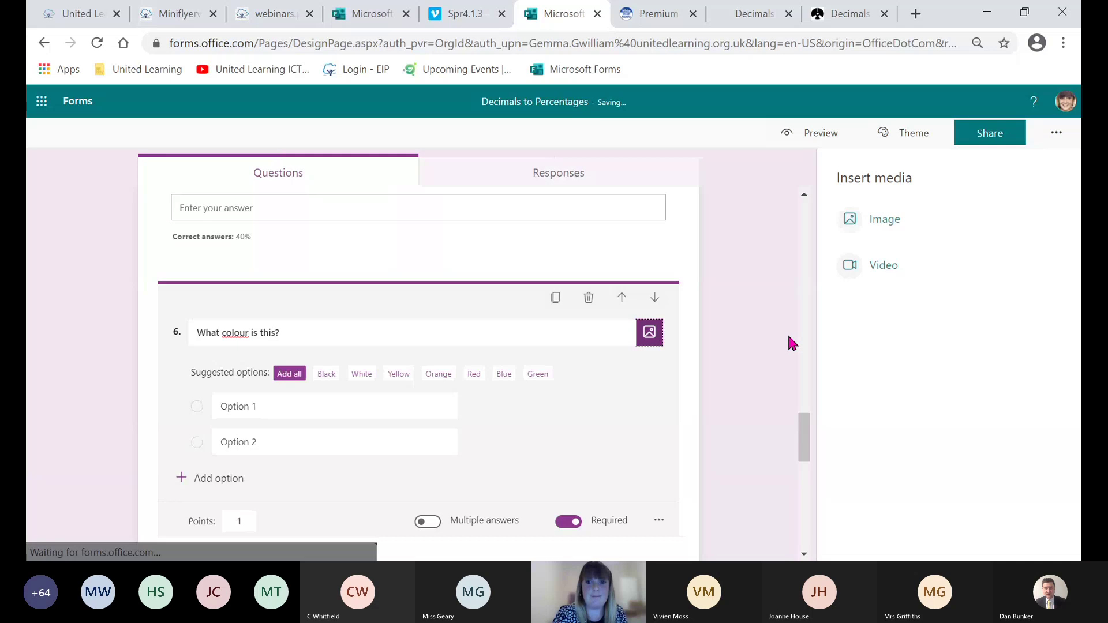
{"action": "left_click", "coordinate": [898, 229]}
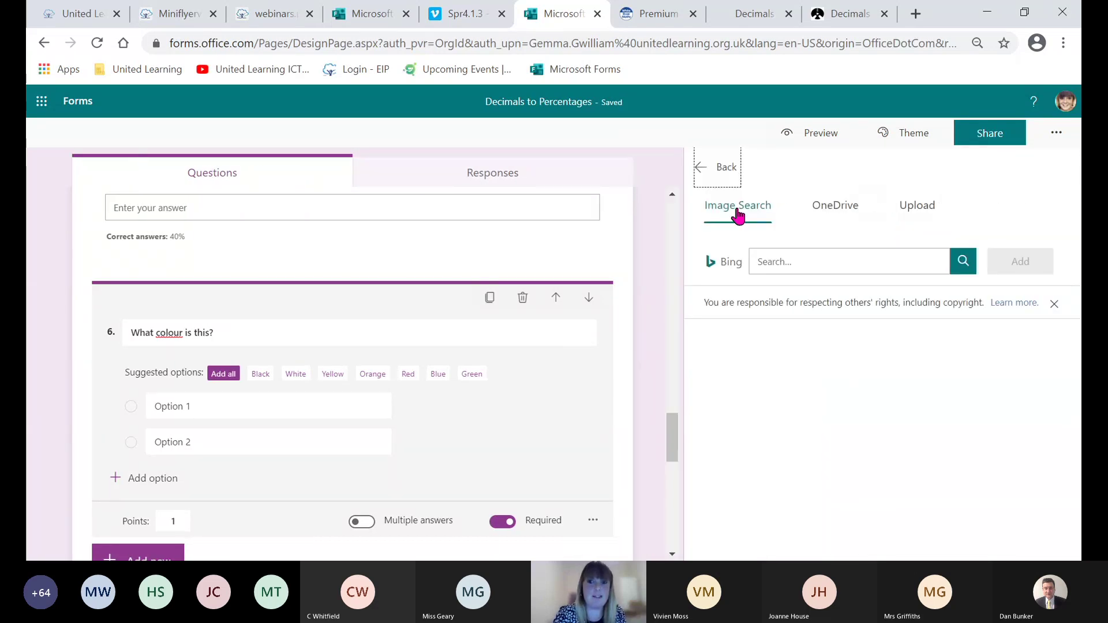
{"action": "left_click", "coordinate": [787, 254]}
{"action": "type", "text": "red"}
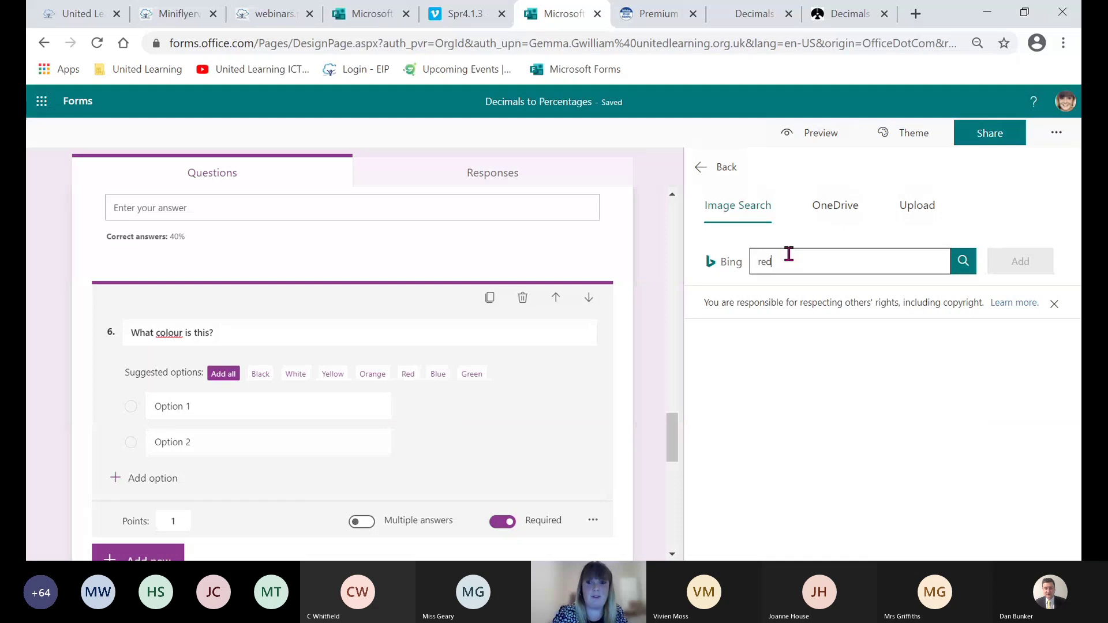
{"action": "type", "text": " ballo"}
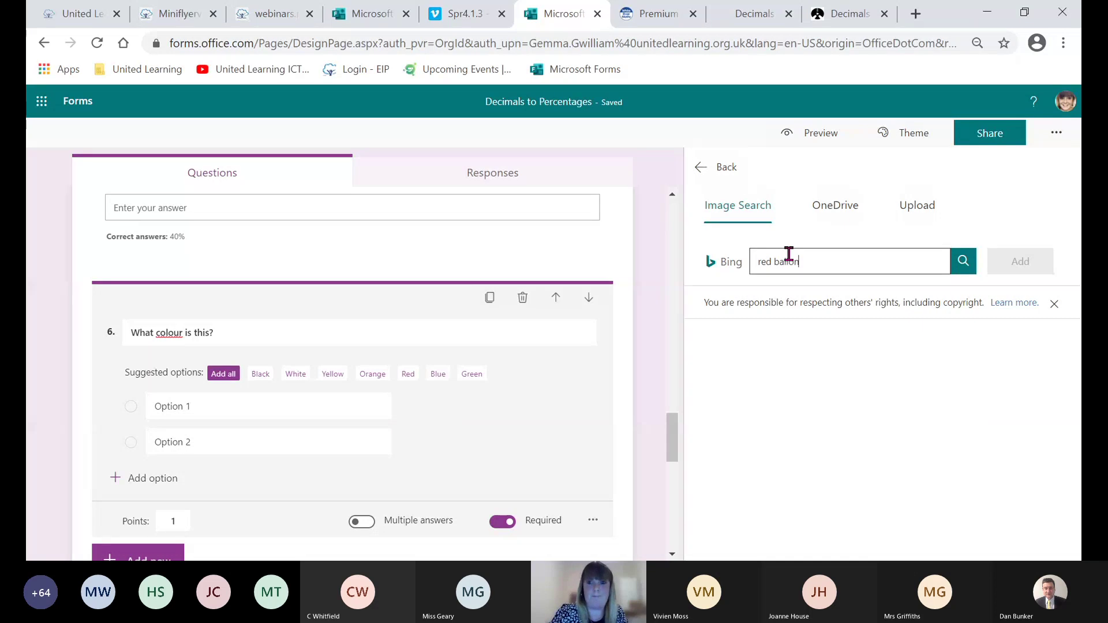
{"action": "type", "text": "on"}
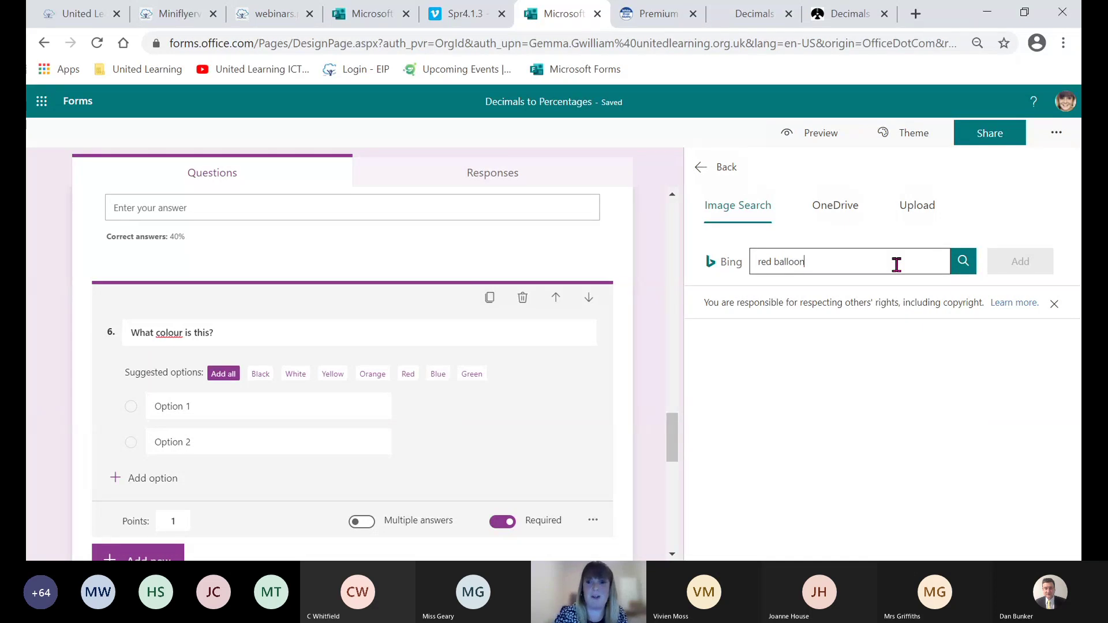
{"action": "key", "text": "Return"}
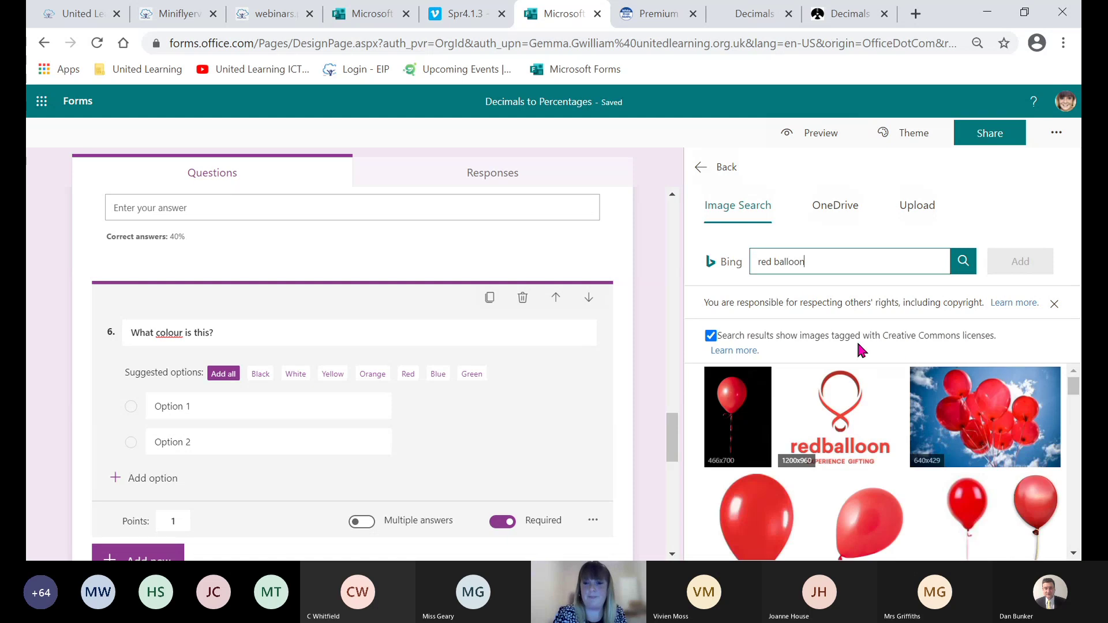
- Add the single red balloon on a black background to the colour question, and remove the image again
{"action": "left_click", "coordinate": [745, 413]}
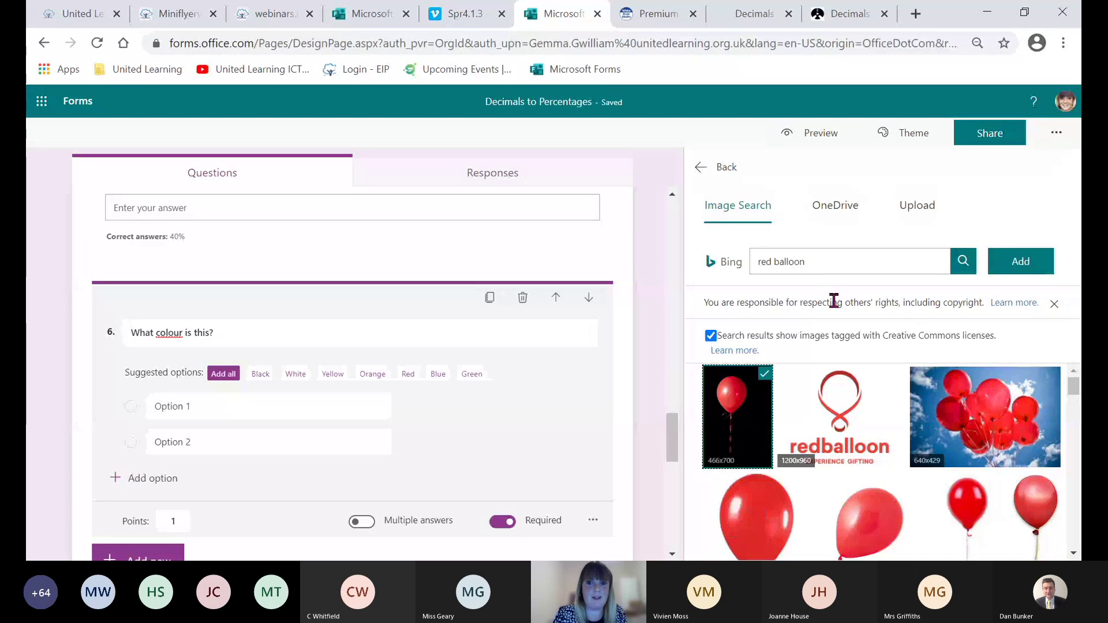
{"action": "left_click", "coordinate": [1050, 259]}
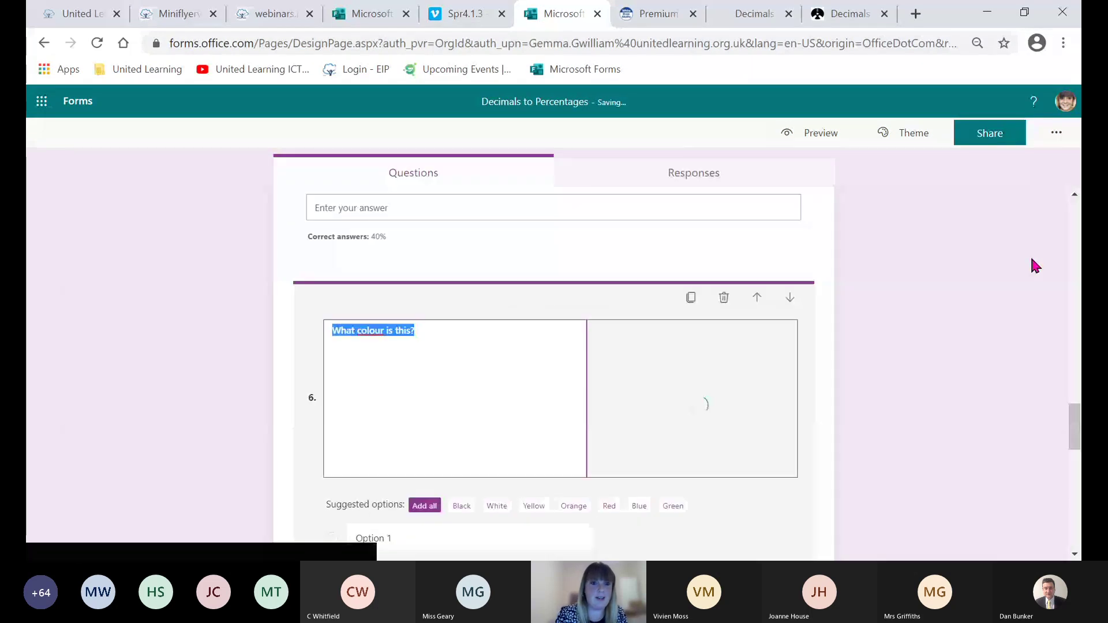
{"action": "left_click", "coordinate": [544, 345]}
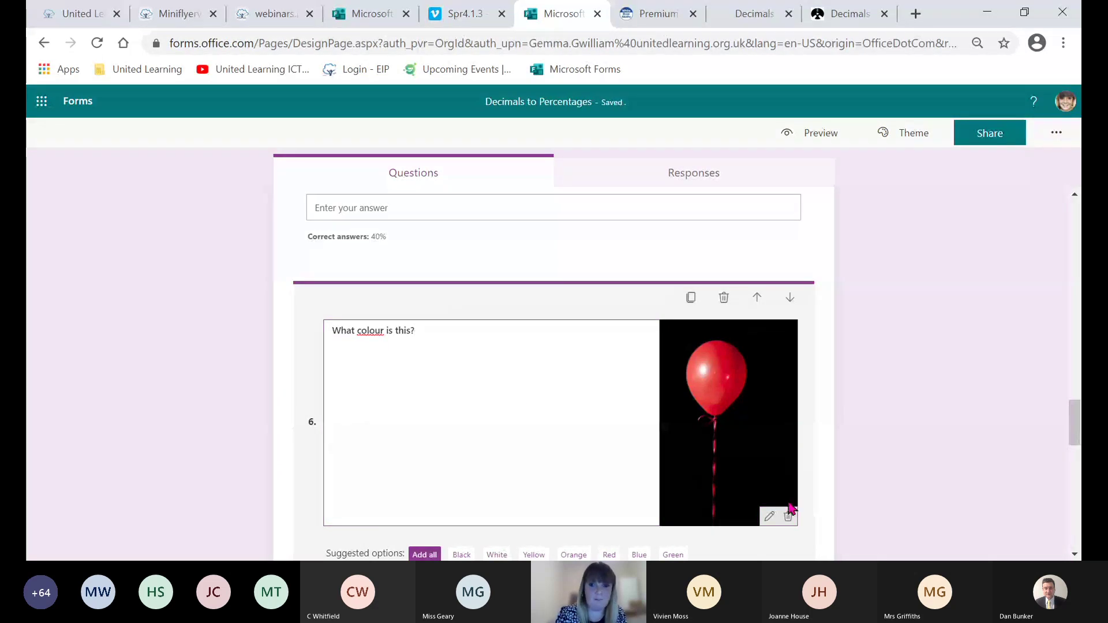
{"action": "left_click", "coordinate": [791, 514]}
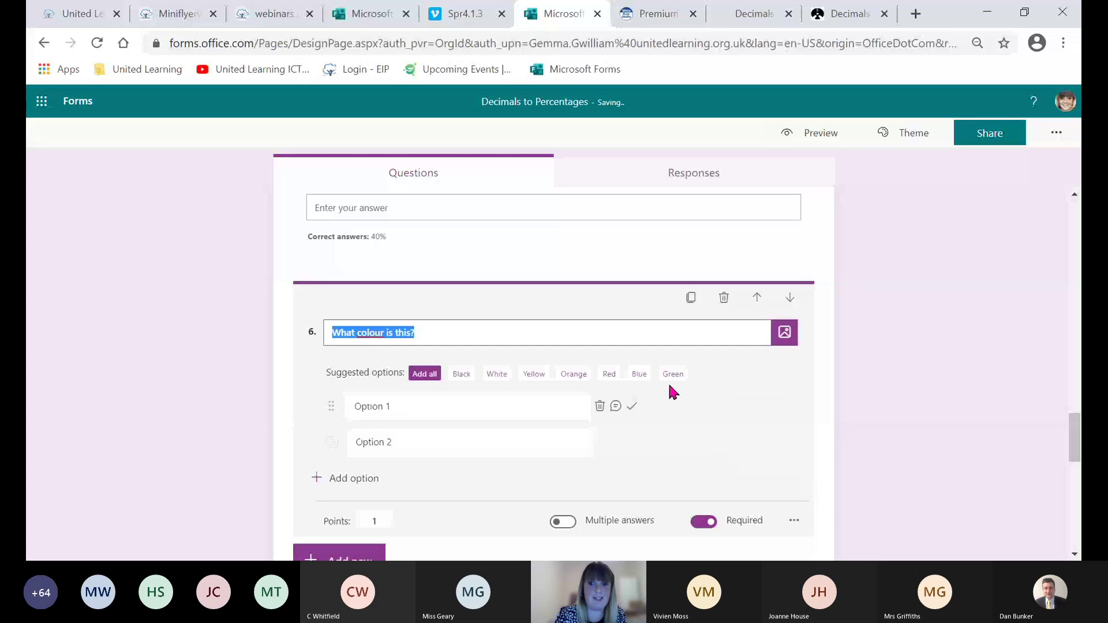
- Try to upload an image for the colour question from the EYFS Resources folder, and cancel the upload
{"action": "left_click", "coordinate": [786, 333]}
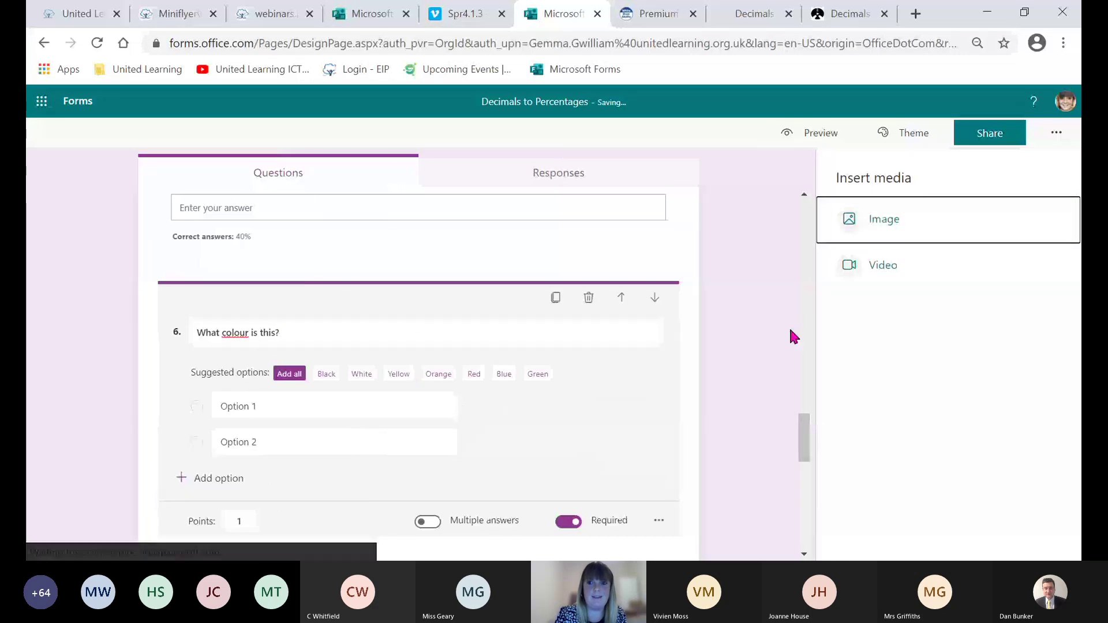
{"action": "left_click", "coordinate": [884, 219]}
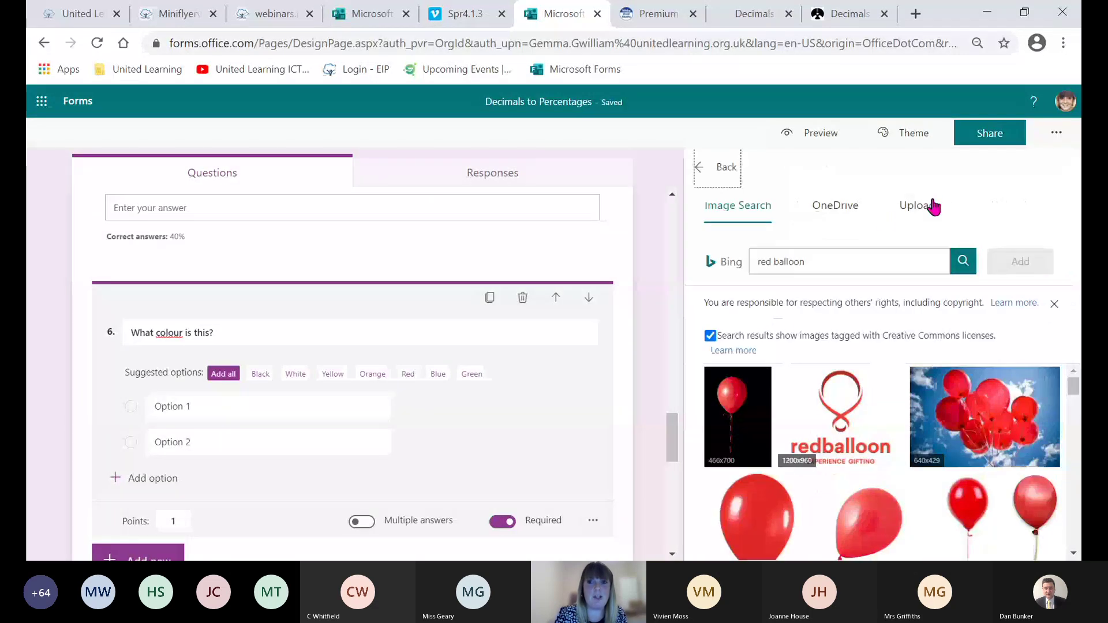
{"action": "left_click", "coordinate": [935, 206]}
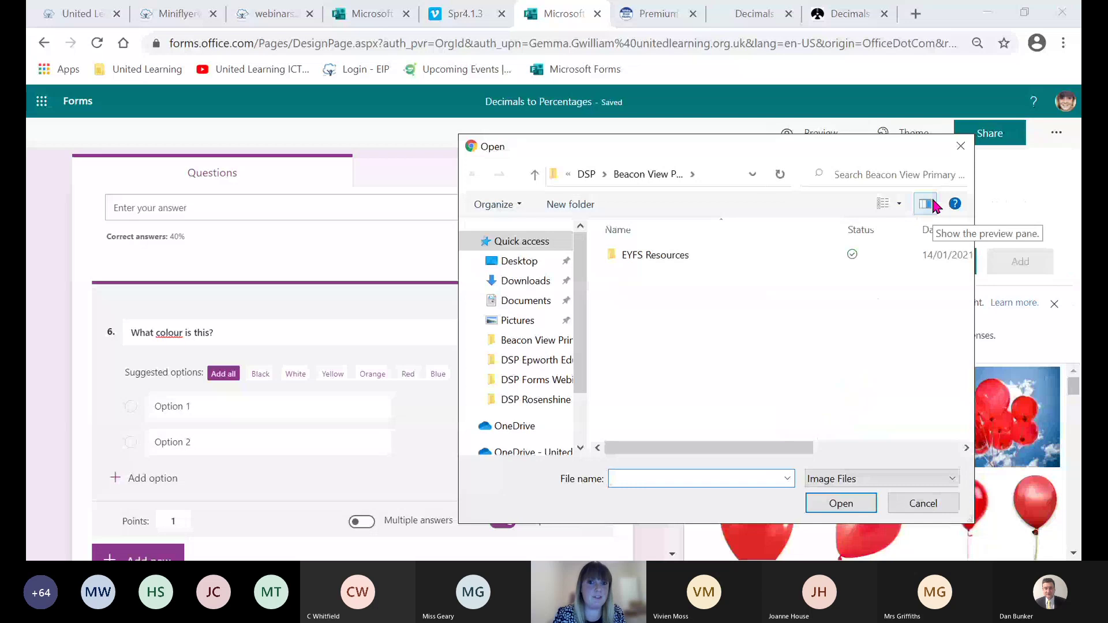
{"action": "double_click", "coordinate": [639, 257]}
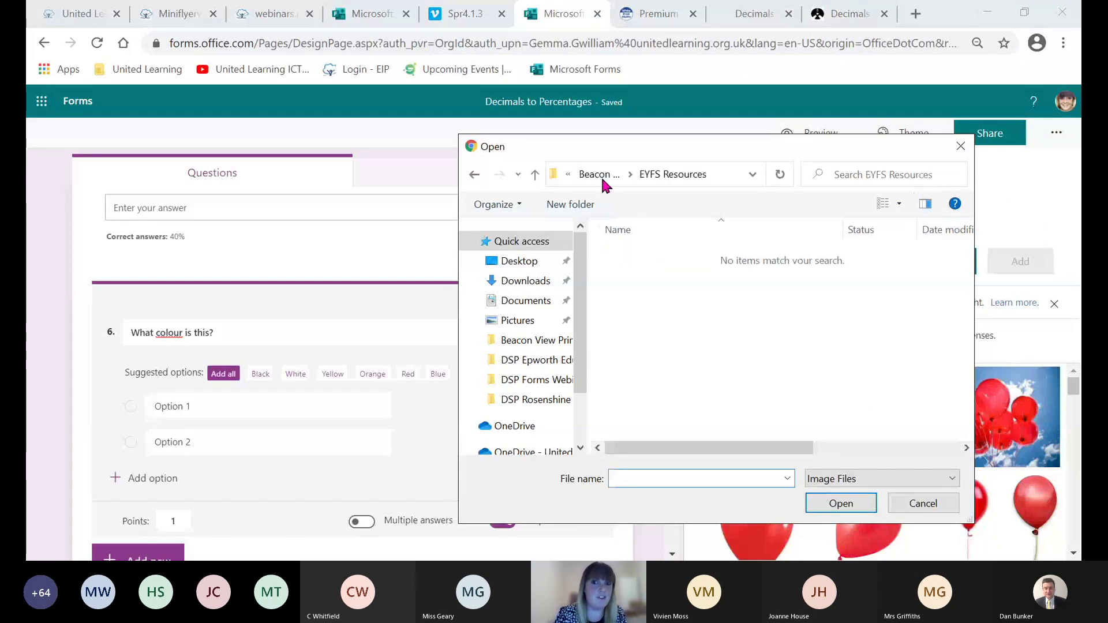
{"action": "left_click", "coordinate": [959, 149]}
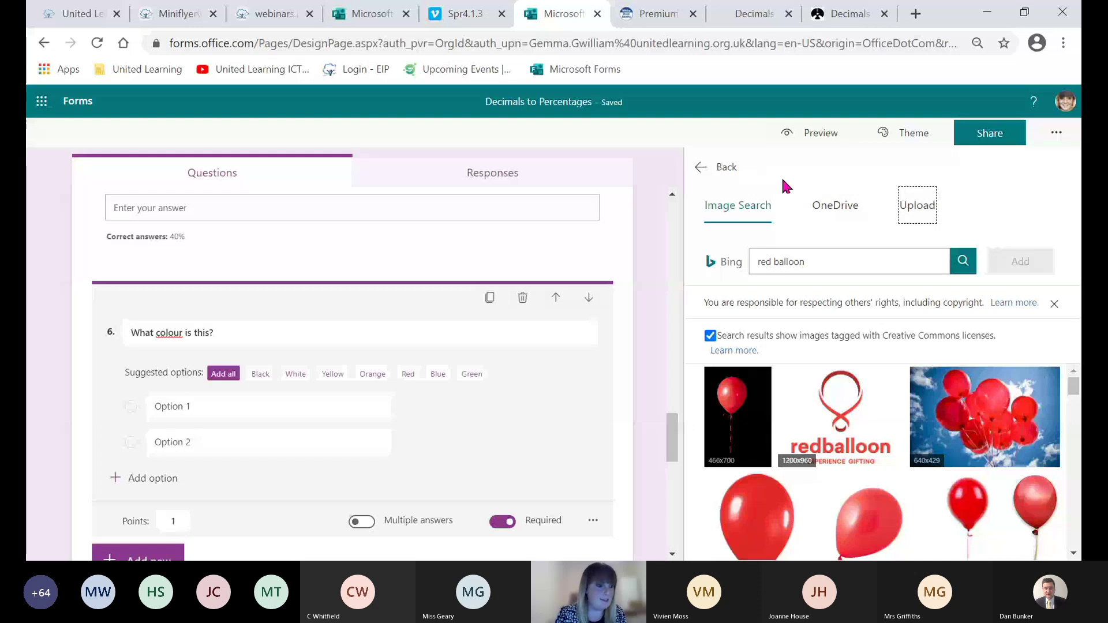
{"action": "left_click", "coordinate": [625, 205]}
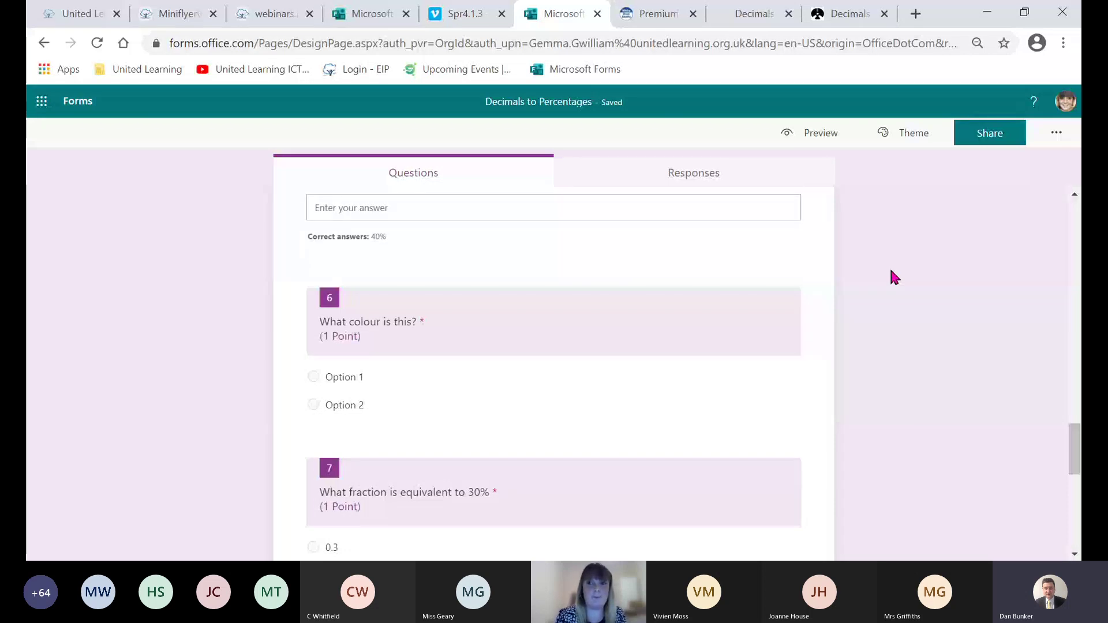
- Add a text question after question 7 in the Hot section, titled "Give me an example of a simile"
{"action": "left_click", "coordinate": [1074, 386]}
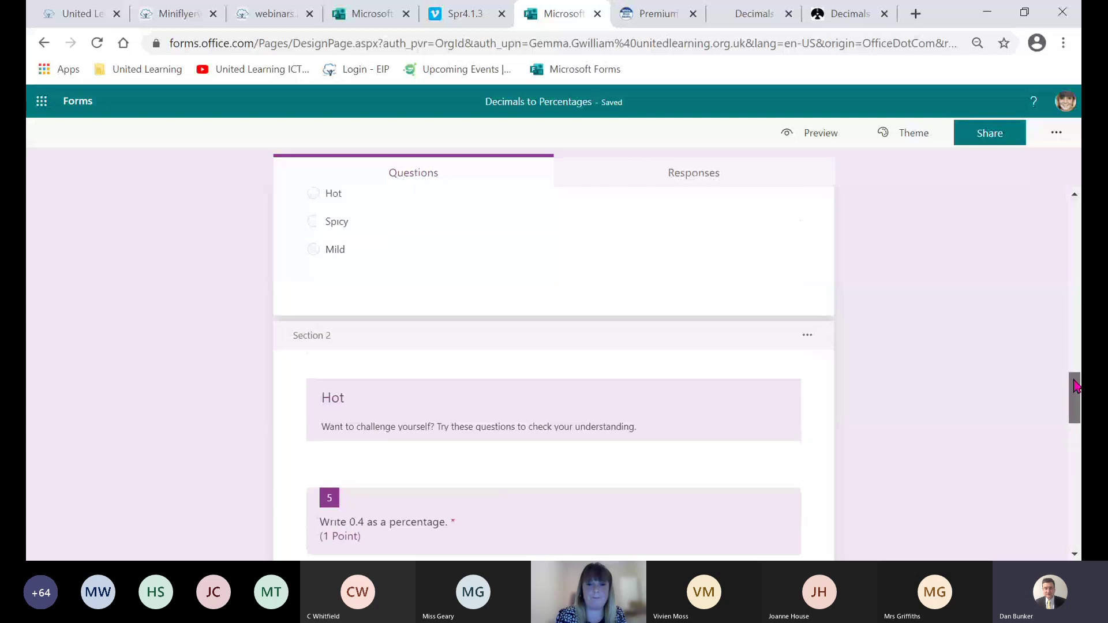
{"action": "left_click_drag", "start_coordinate": [1074, 385], "coordinate": [1078, 411]}
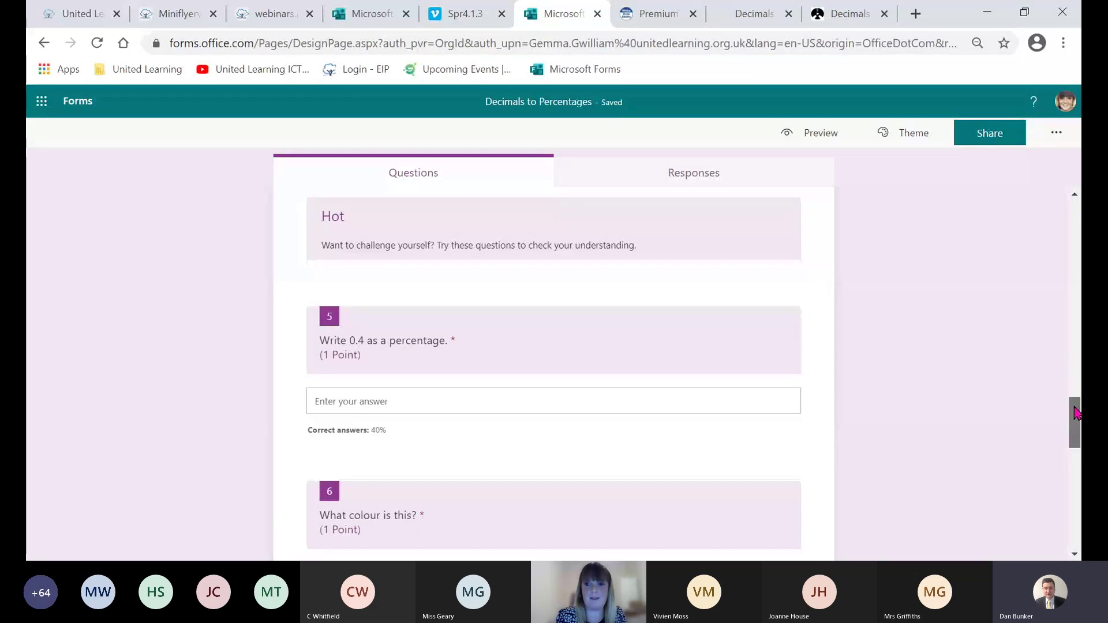
{"action": "left_click_drag", "start_coordinate": [1077, 412], "coordinate": [1078, 451]}
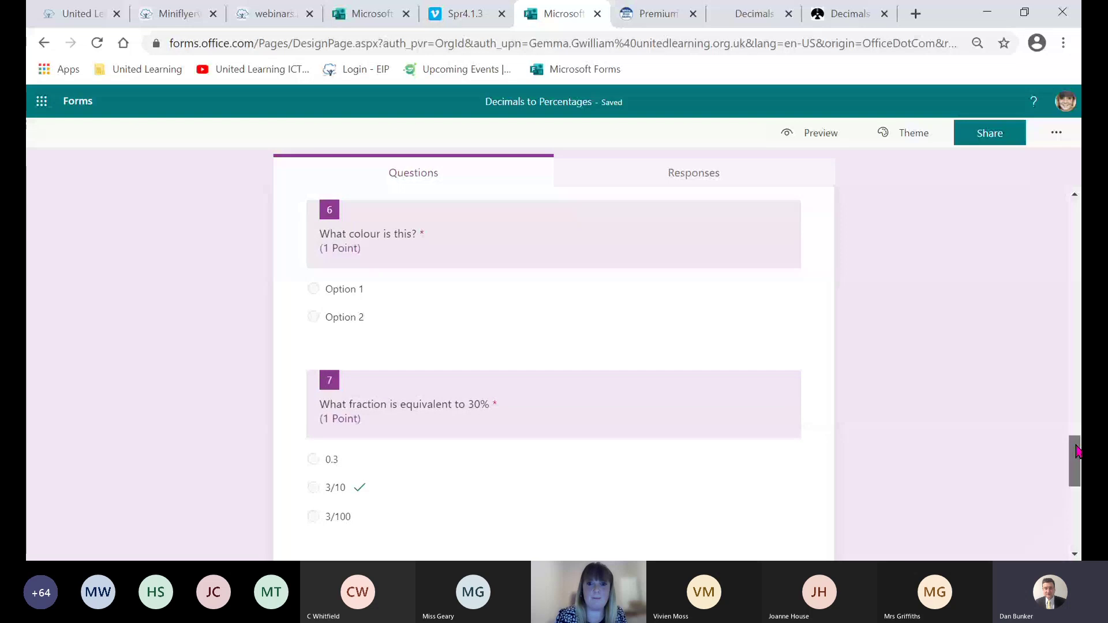
{"action": "left_click", "coordinate": [650, 388]}
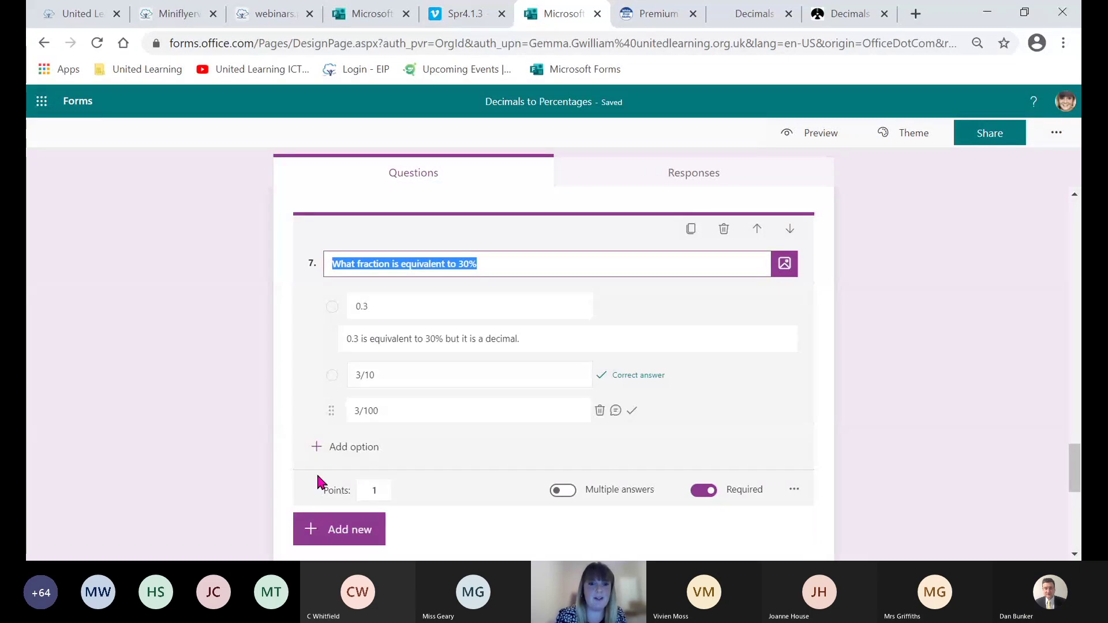
{"action": "left_click", "coordinate": [340, 529]}
{"action": "left_click", "coordinate": [456, 529]}
{"action": "type", "text": "Wh"}
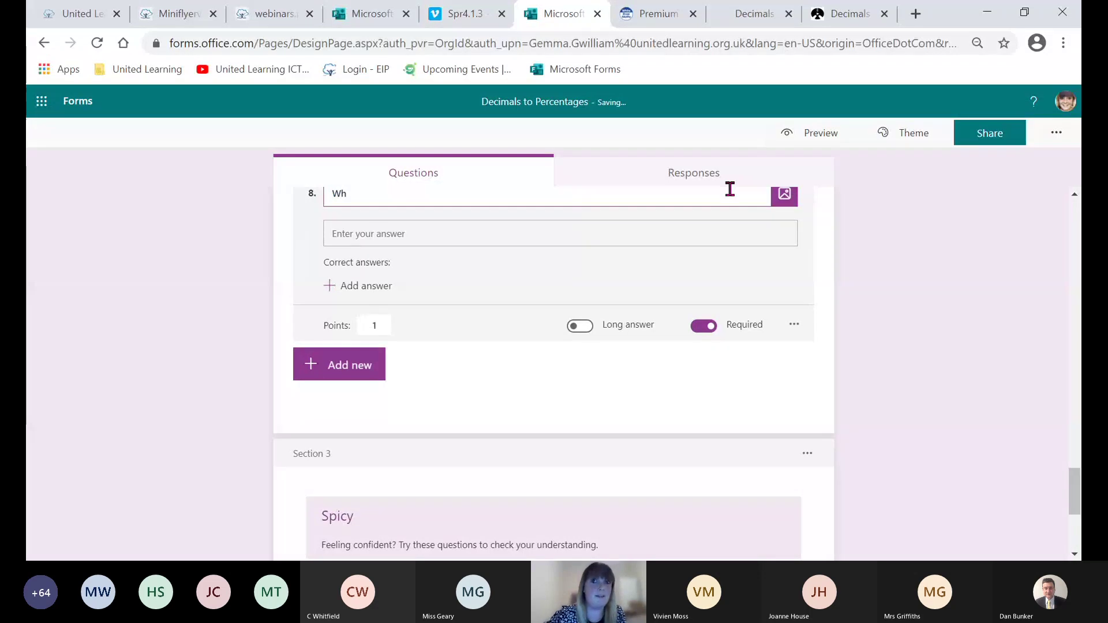
{"action": "key", "text": "BackSpace"}
{"action": "key", "text": "BackSpace"}
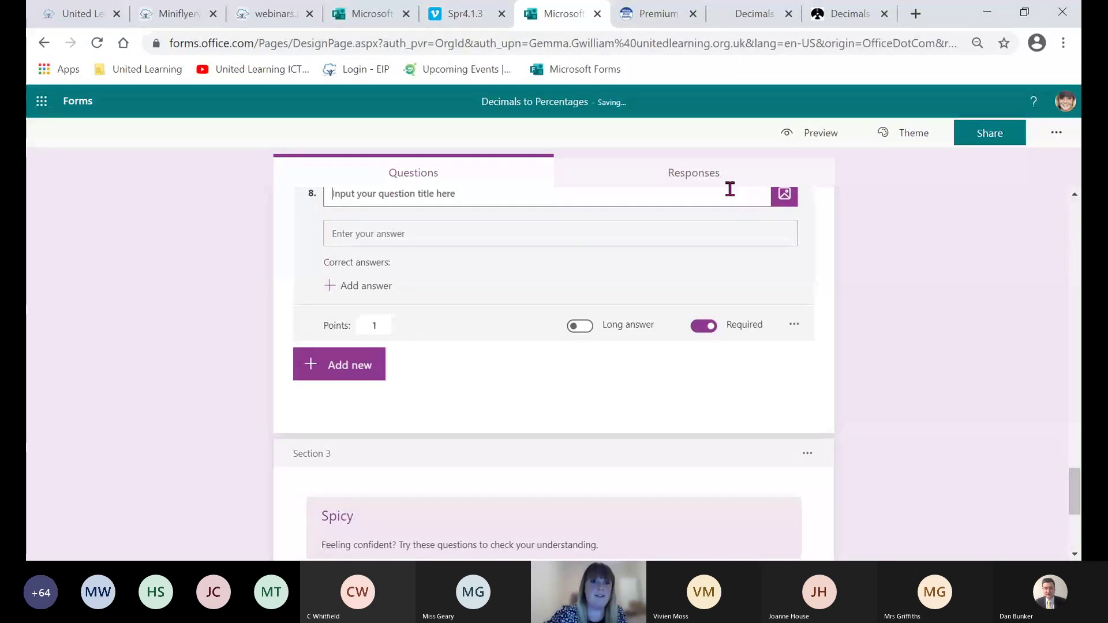
{"action": "type", "text": "G"}
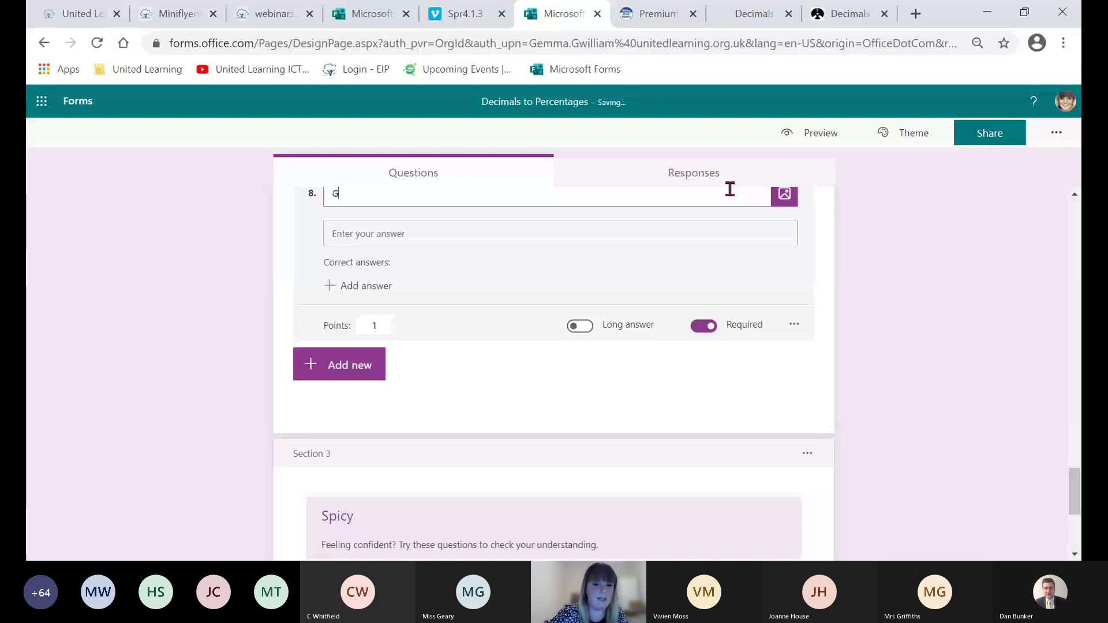
{"action": "type", "text": "ive "}
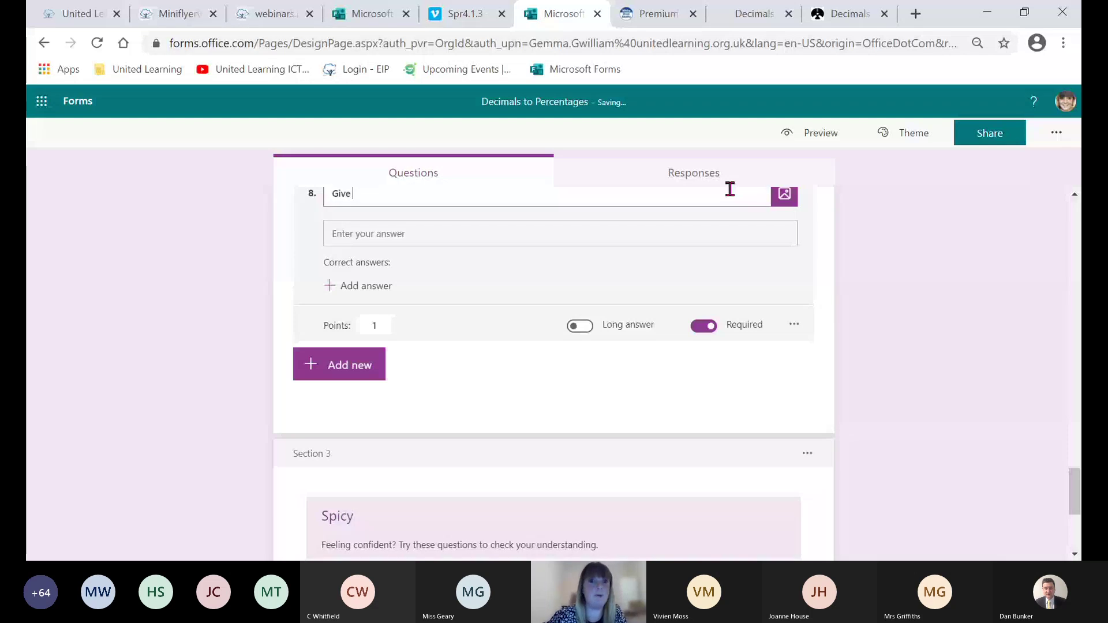
{"action": "type", "text": "me an example of a simil"}
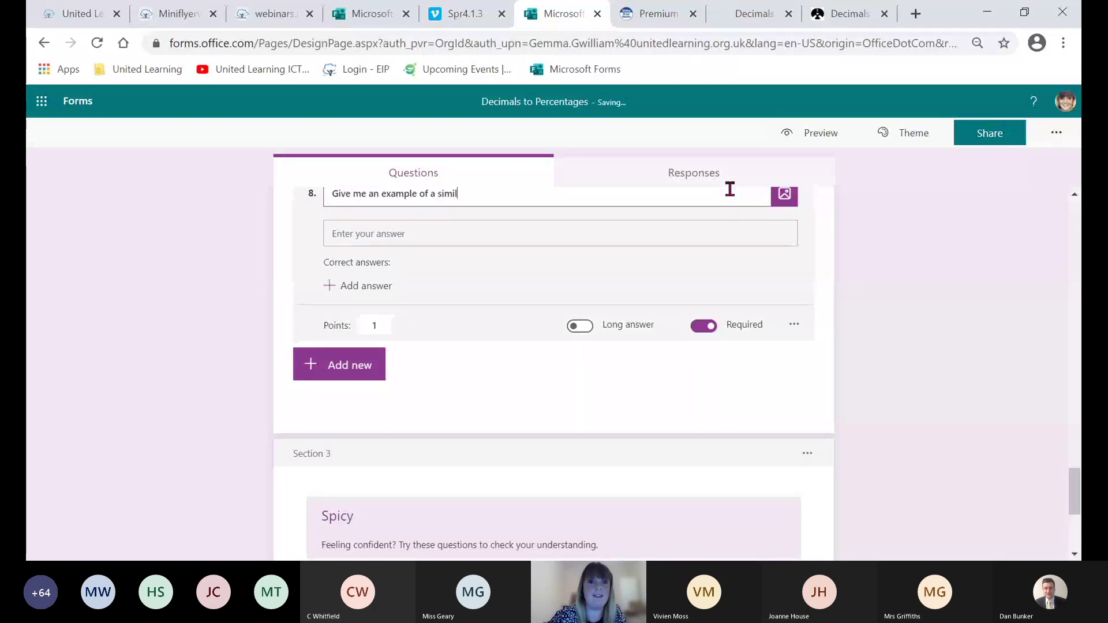
{"action": "type", "text": "e"}
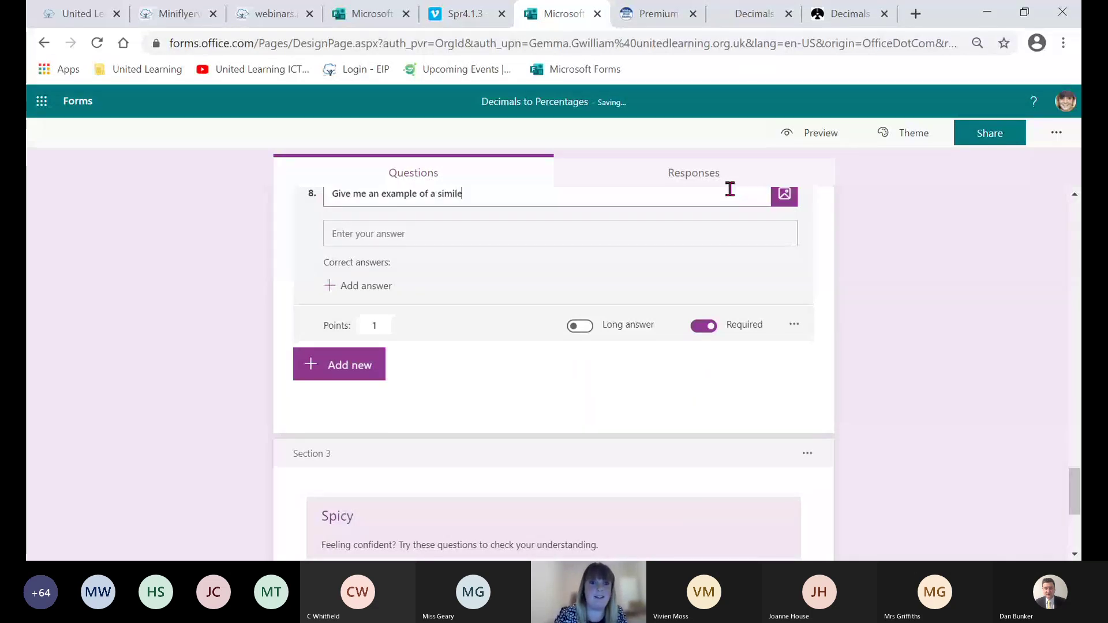
- Add "like, as" and "as big as a house" as correct answers to the simile question
{"action": "left_click", "coordinate": [494, 231]}
{"action": "left_click", "coordinate": [369, 286]}
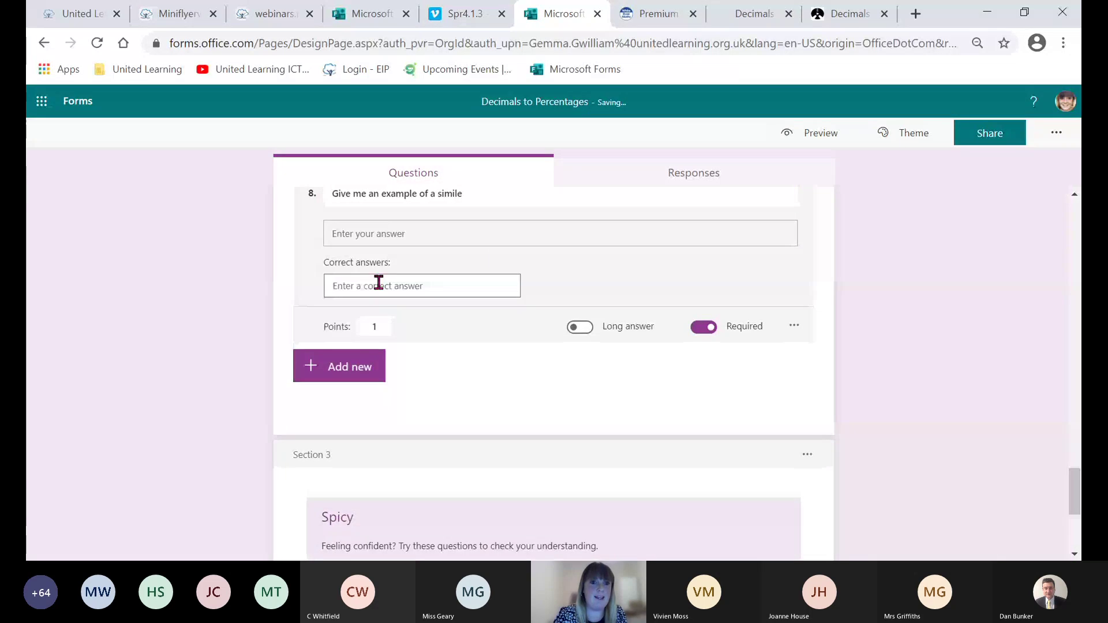
{"action": "left_click", "coordinate": [378, 283]}
{"action": "type", "text": "like,"}
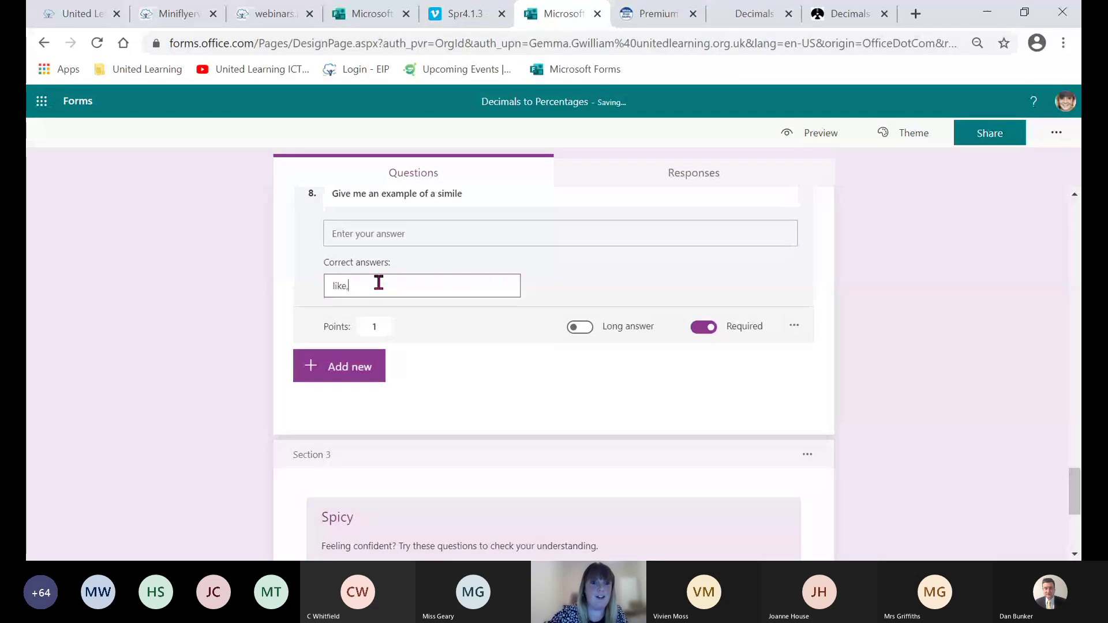
{"action": "type", "text": " as"}
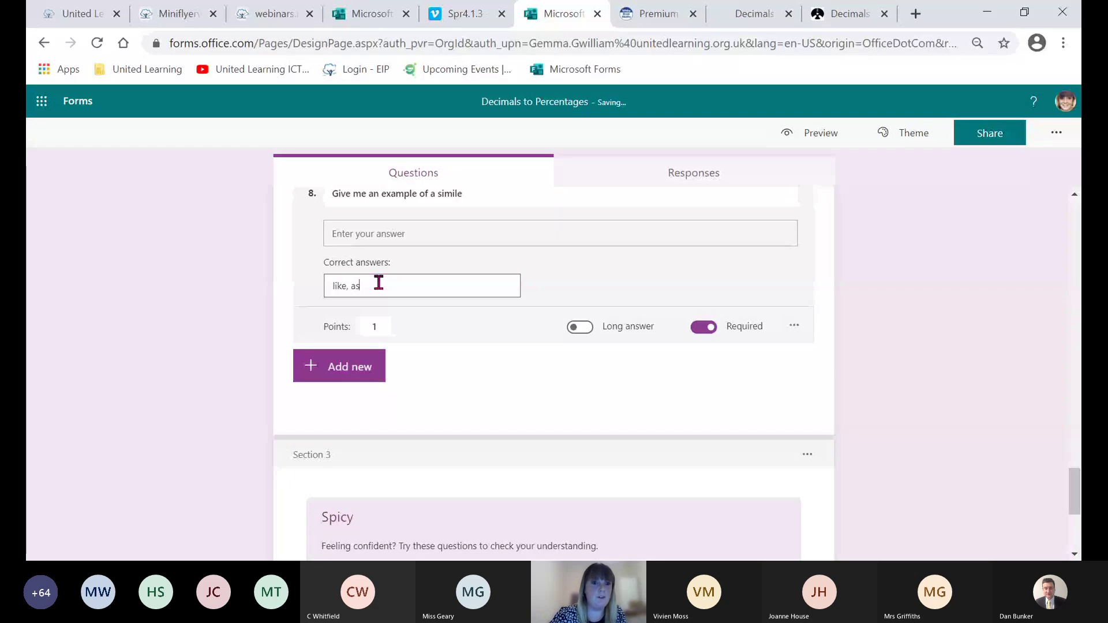
{"action": "key", "text": "Return"}
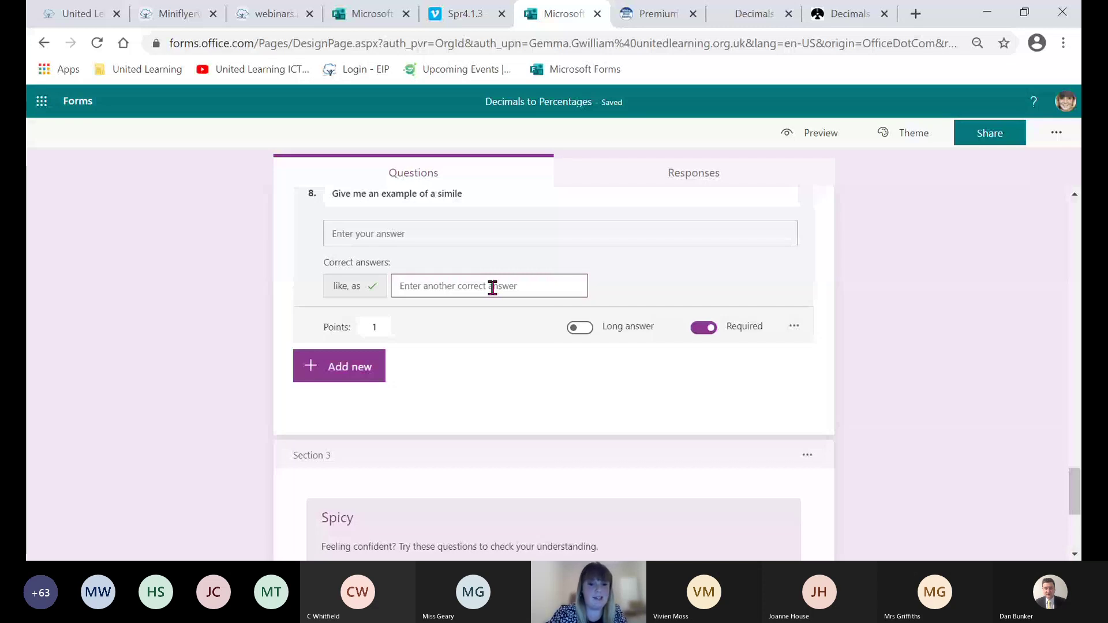
{"action": "type", "text": "as big as a"}
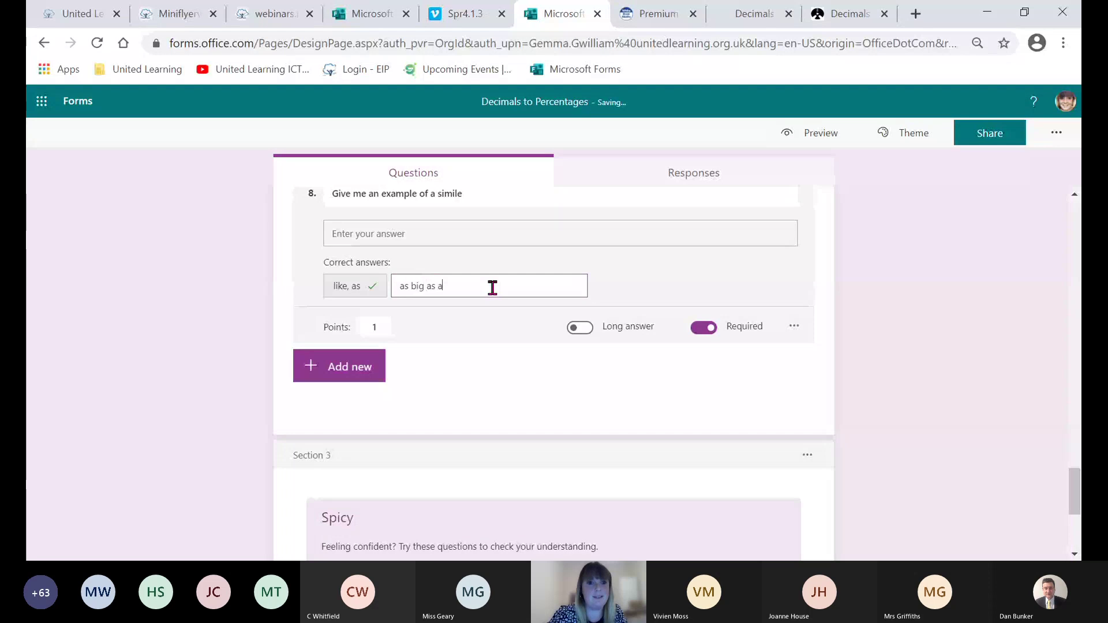
{"action": "type", "text": " house"}
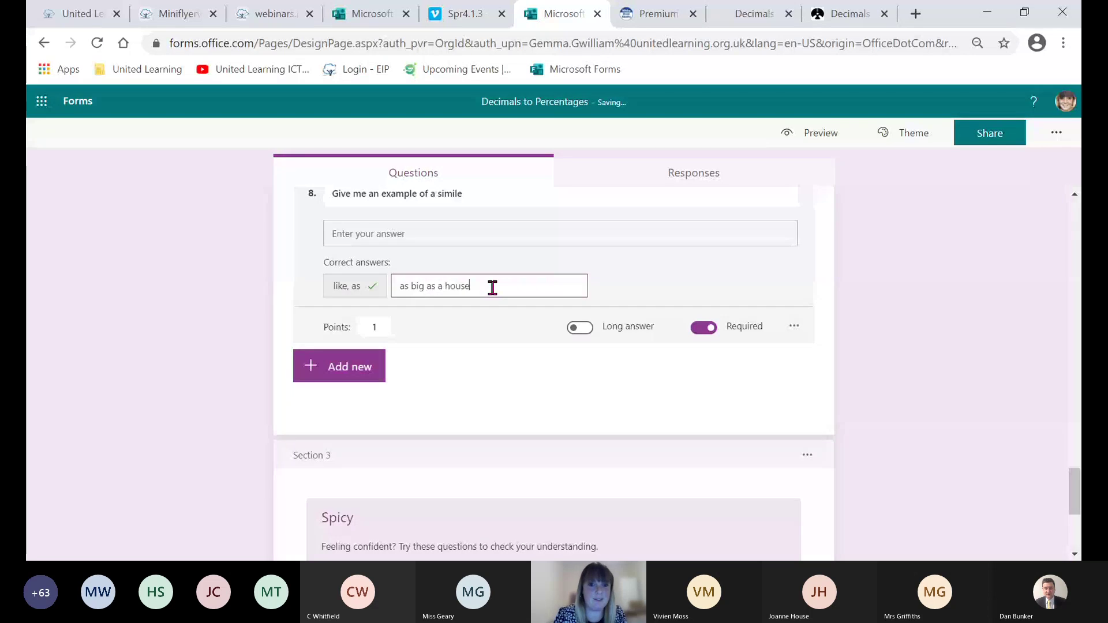
{"action": "left_click", "coordinate": [643, 258]}
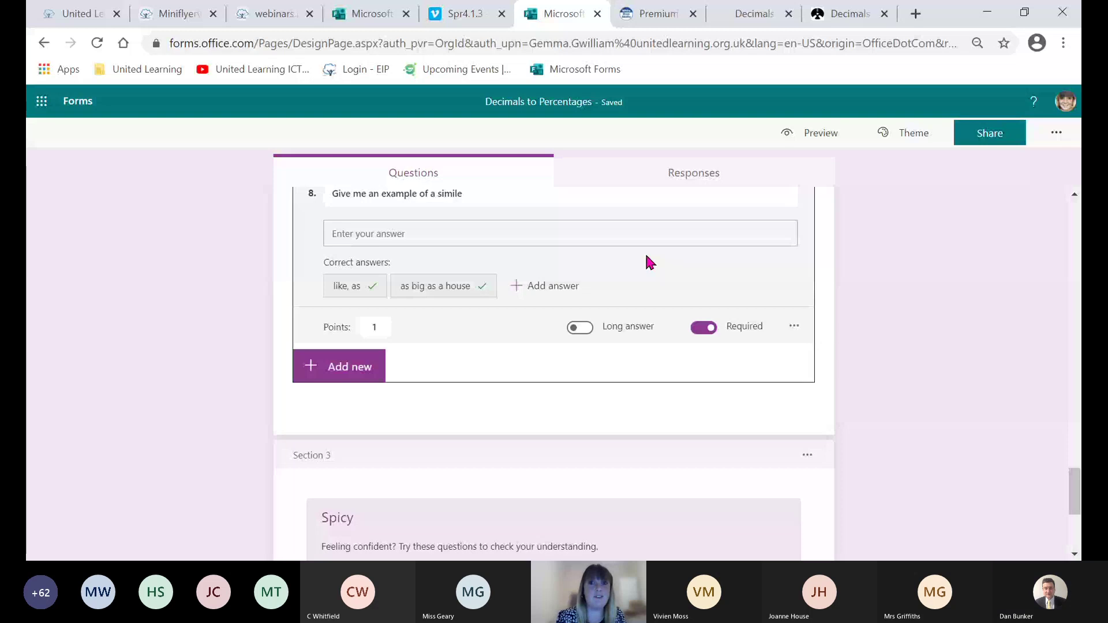
- Switch to the Year 4 Factor Pairs form's responses and look through all answers to the "What is your name?" question
{"action": "left_click", "coordinate": [367, 14]}
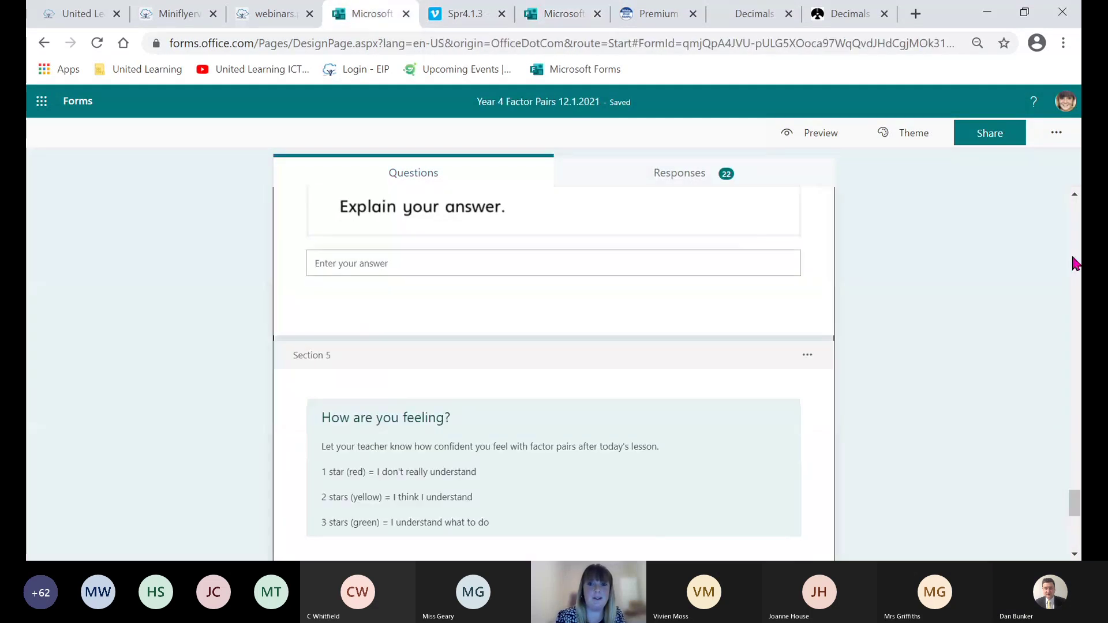
{"action": "left_click", "coordinate": [673, 175]}
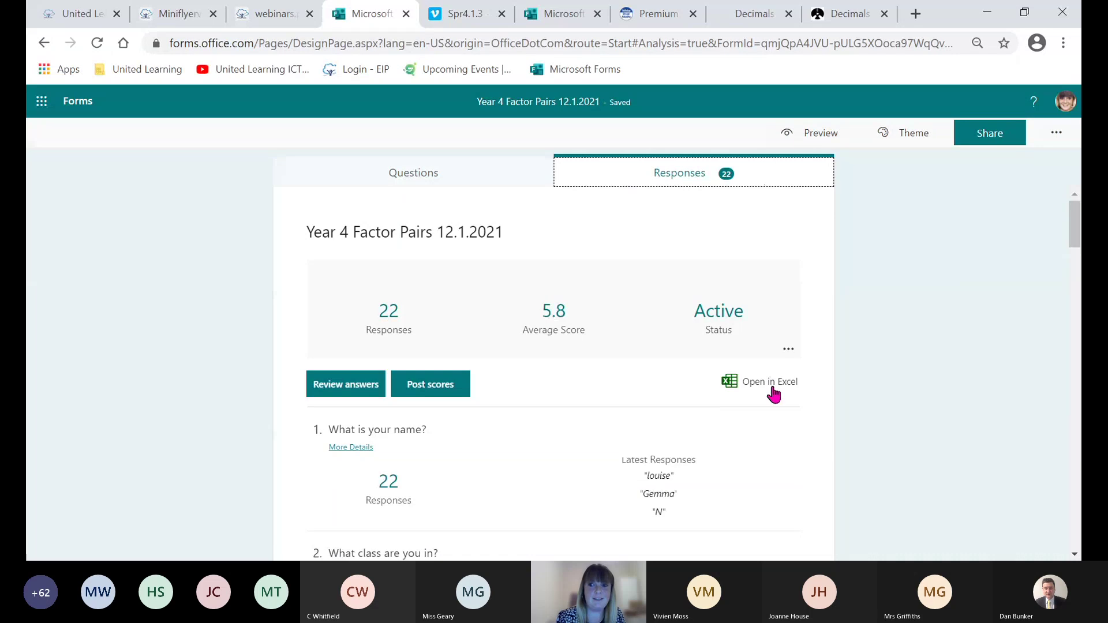
{"action": "left_click_drag", "start_coordinate": [1075, 232], "coordinate": [1077, 249]}
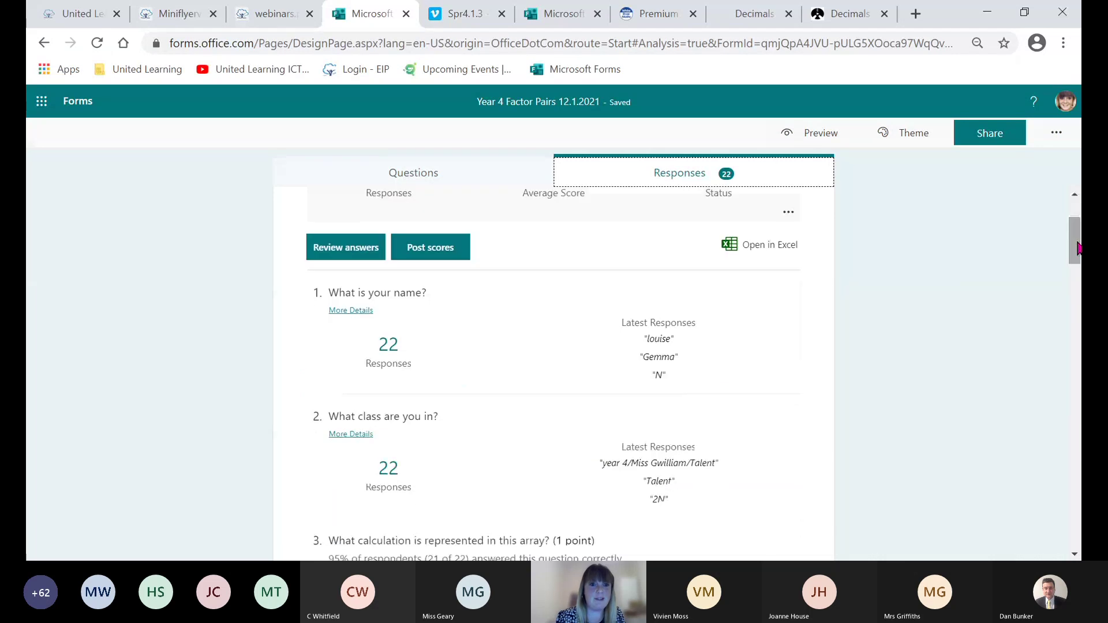
{"action": "left_click", "coordinate": [351, 312]}
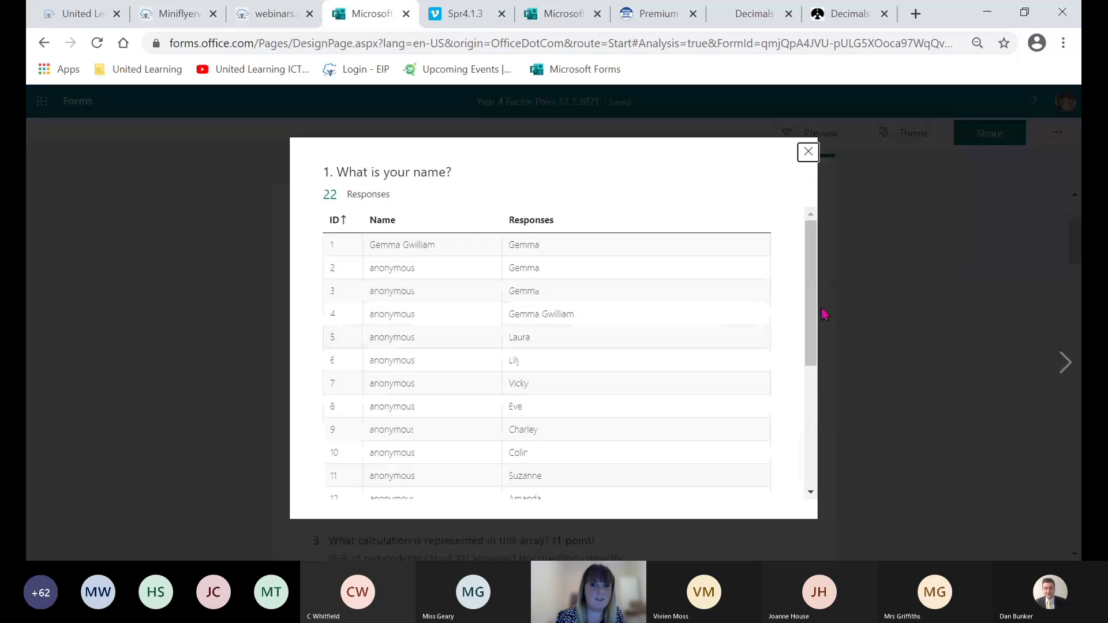
{"action": "left_click_drag", "start_coordinate": [807, 317], "coordinate": [804, 462]}
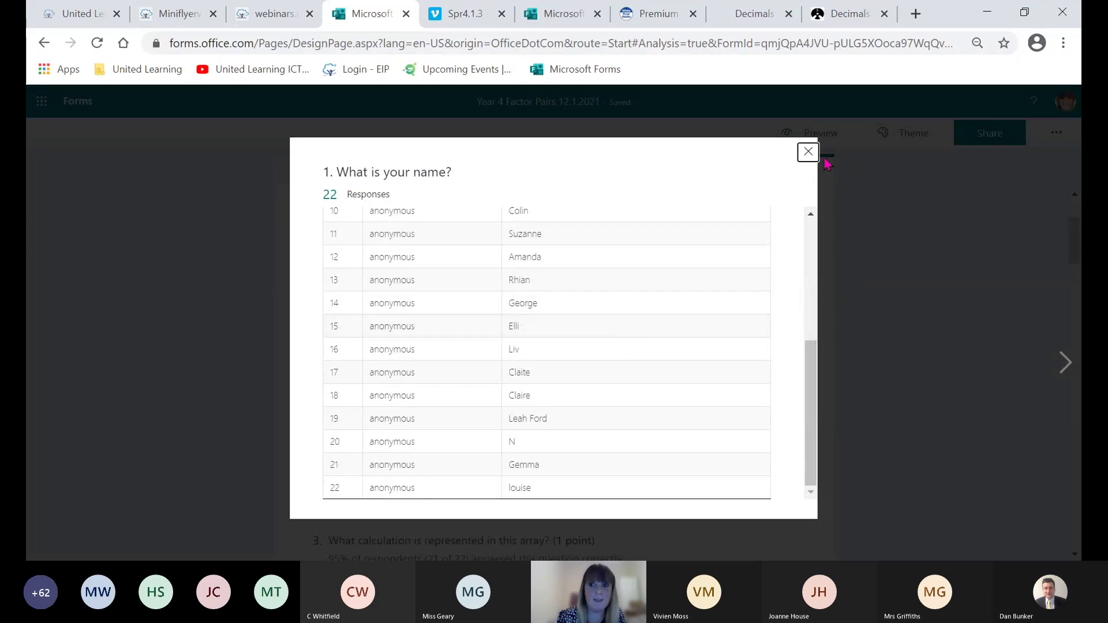
{"action": "left_click", "coordinate": [807, 152]}
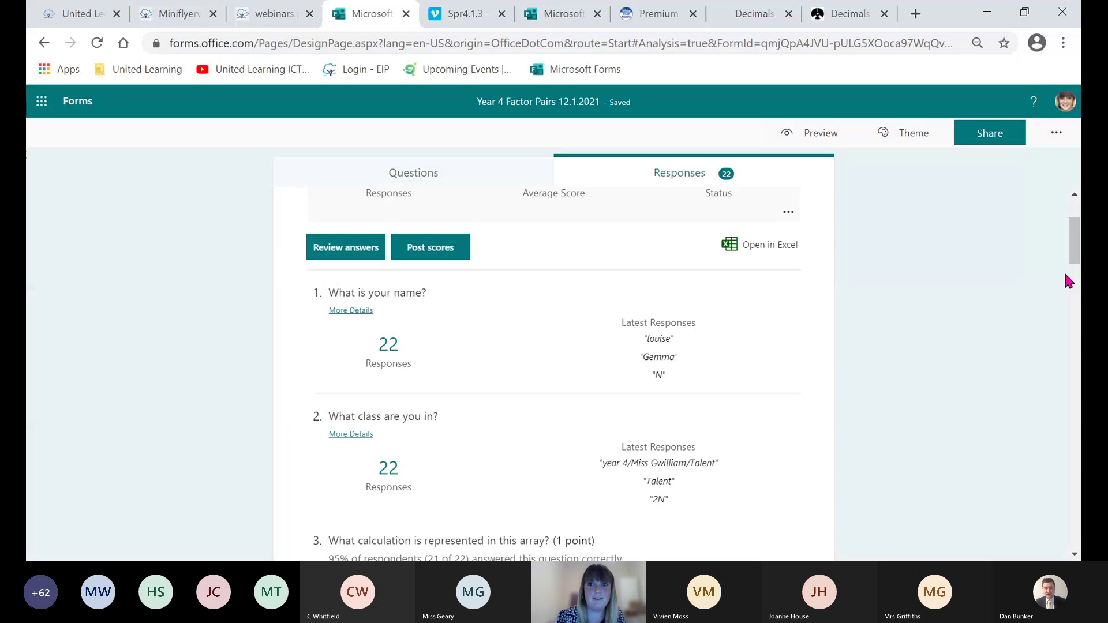
- Review the individual answers to the Year 4 Factor Pairs quiz and display Respondent 12's submission
{"action": "left_click_drag", "start_coordinate": [1074, 253], "coordinate": [1074, 258]}
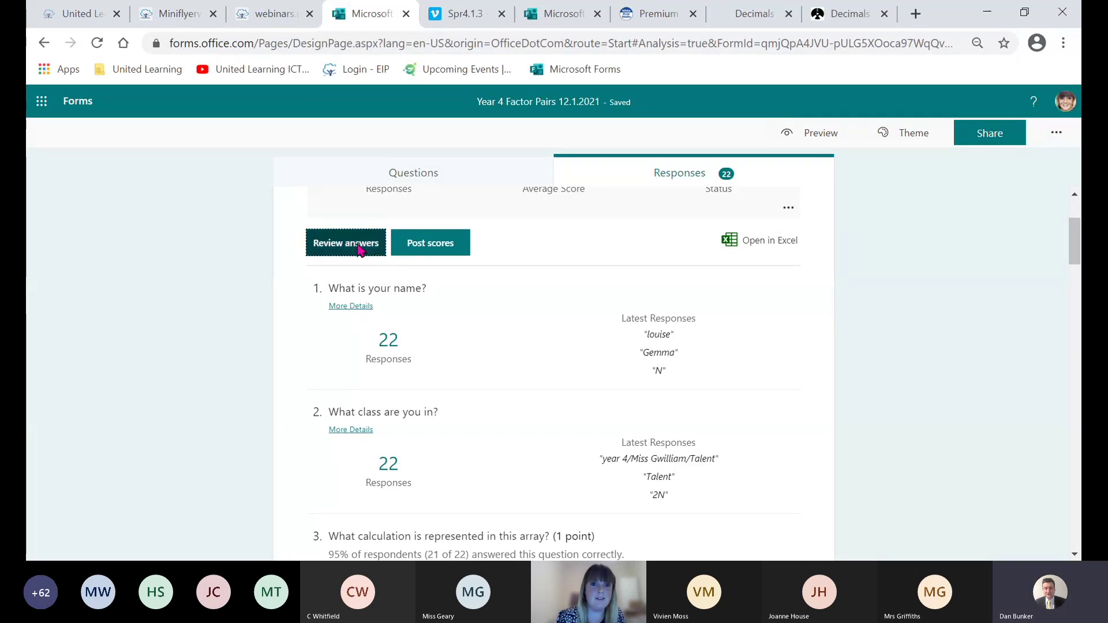
{"action": "left_click", "coordinate": [345, 242]}
{"action": "left_click", "coordinate": [503, 255]}
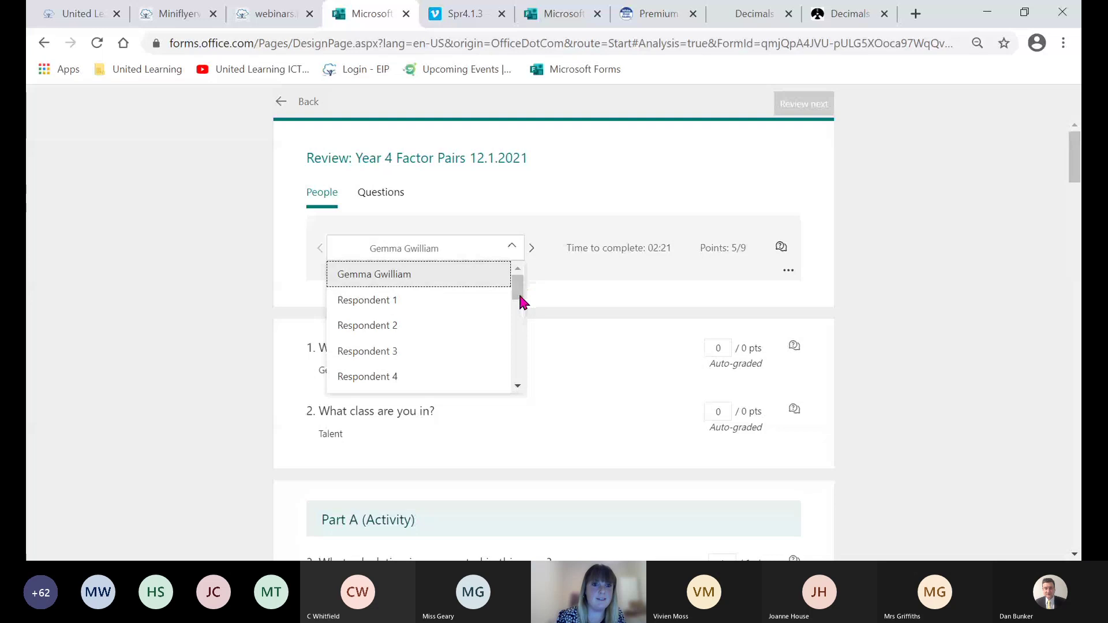
{"action": "left_click_drag", "start_coordinate": [518, 296], "coordinate": [519, 341]}
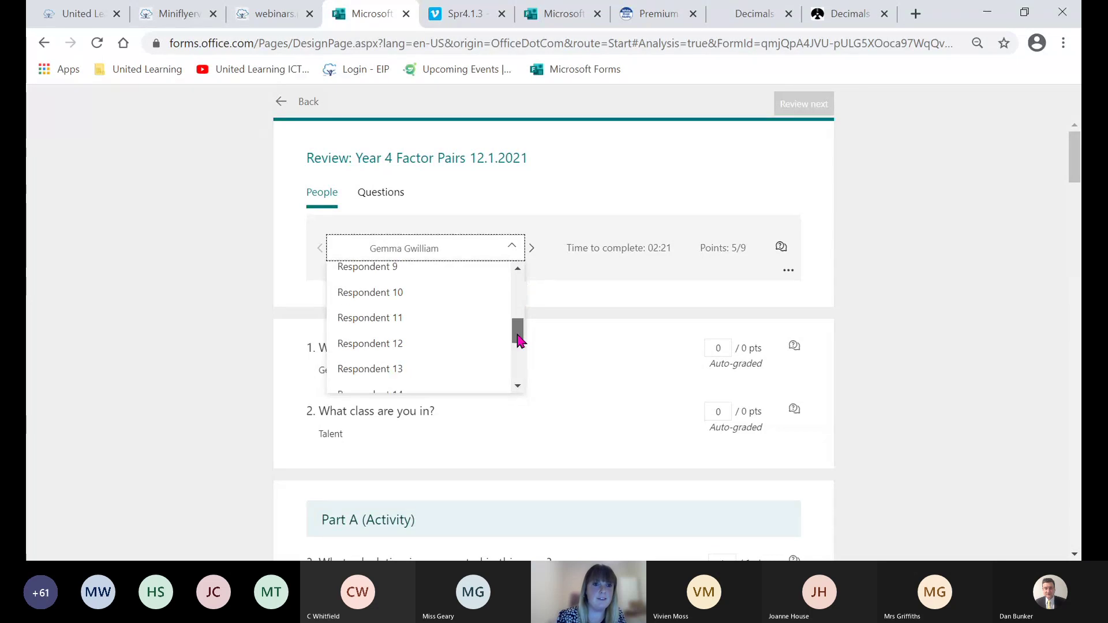
{"action": "left_click", "coordinate": [414, 356]}
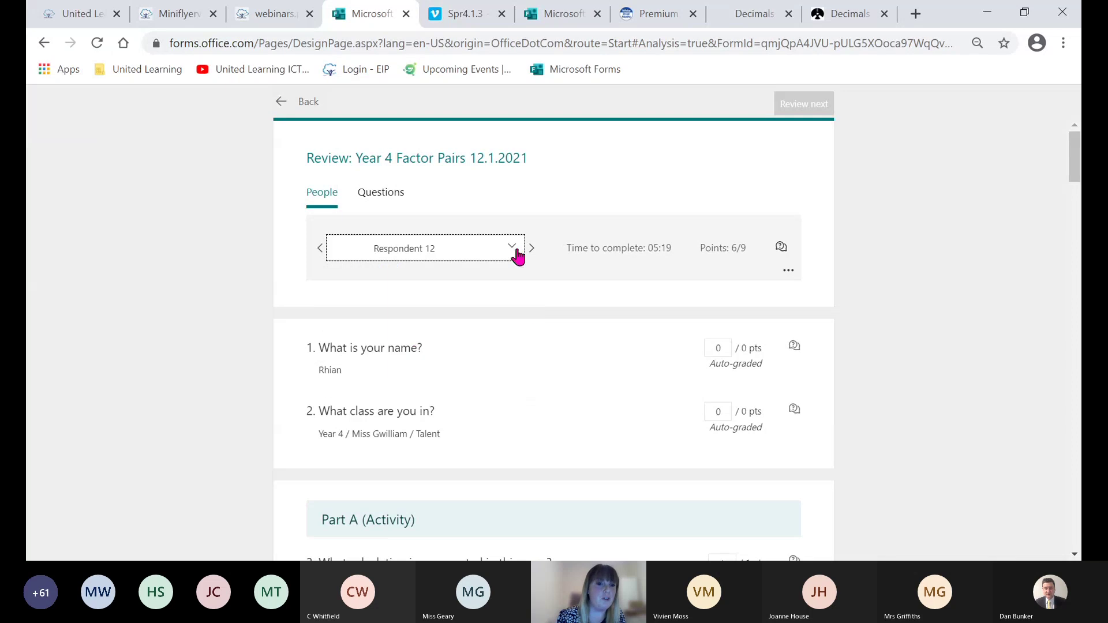
- Permanently delete the response submitted by Respondent 17
{"action": "left_click", "coordinate": [516, 254]}
{"action": "left_click", "coordinate": [426, 337]}
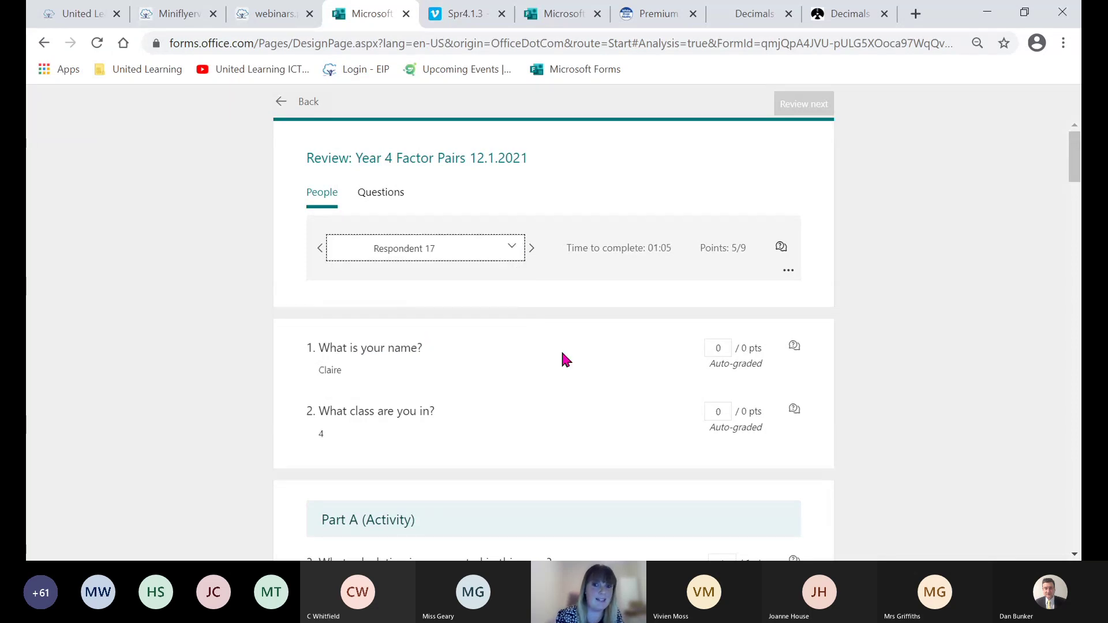
{"action": "left_click", "coordinate": [788, 271]}
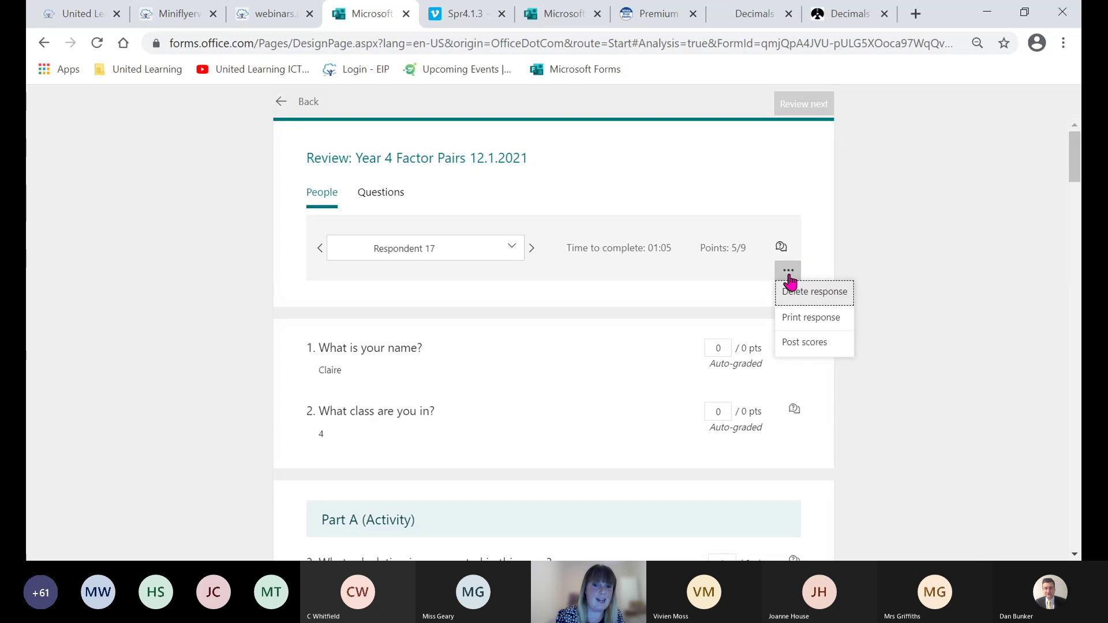
{"action": "left_click", "coordinate": [839, 292]}
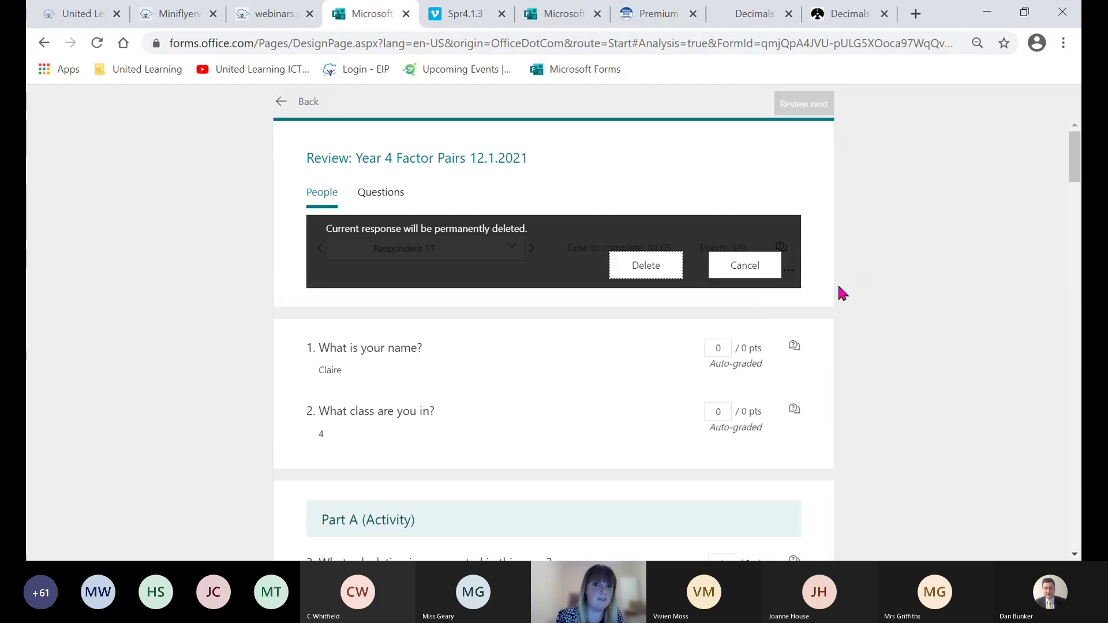
{"action": "left_click", "coordinate": [636, 261]}
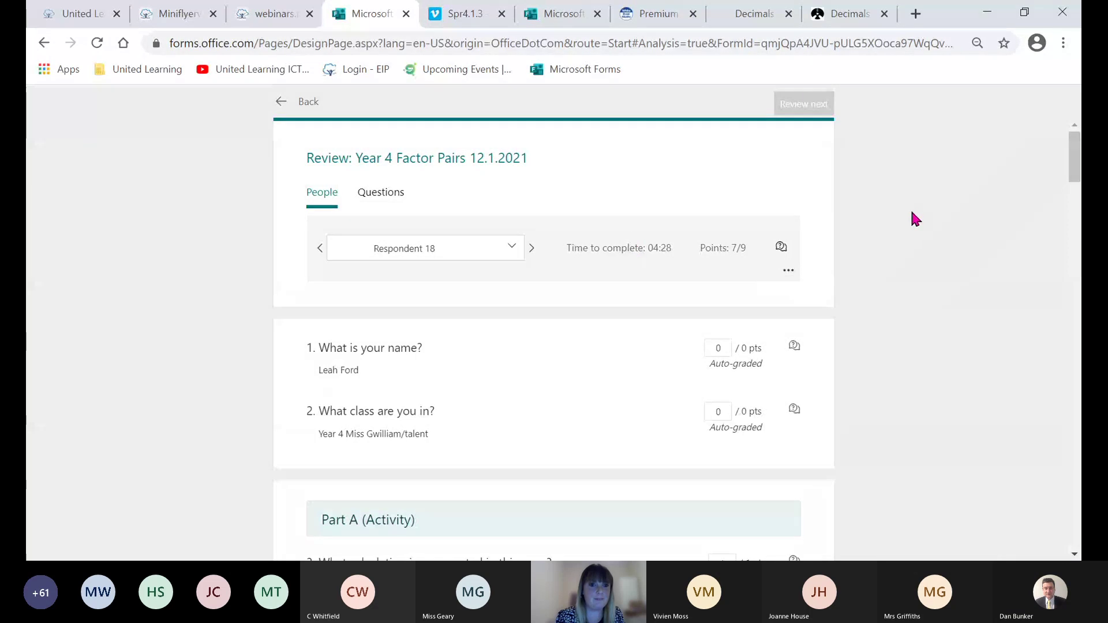
- View Respondent 15's submission and return to the response summary
{"action": "left_click", "coordinate": [467, 257]}
{"action": "left_click", "coordinate": [460, 285]}
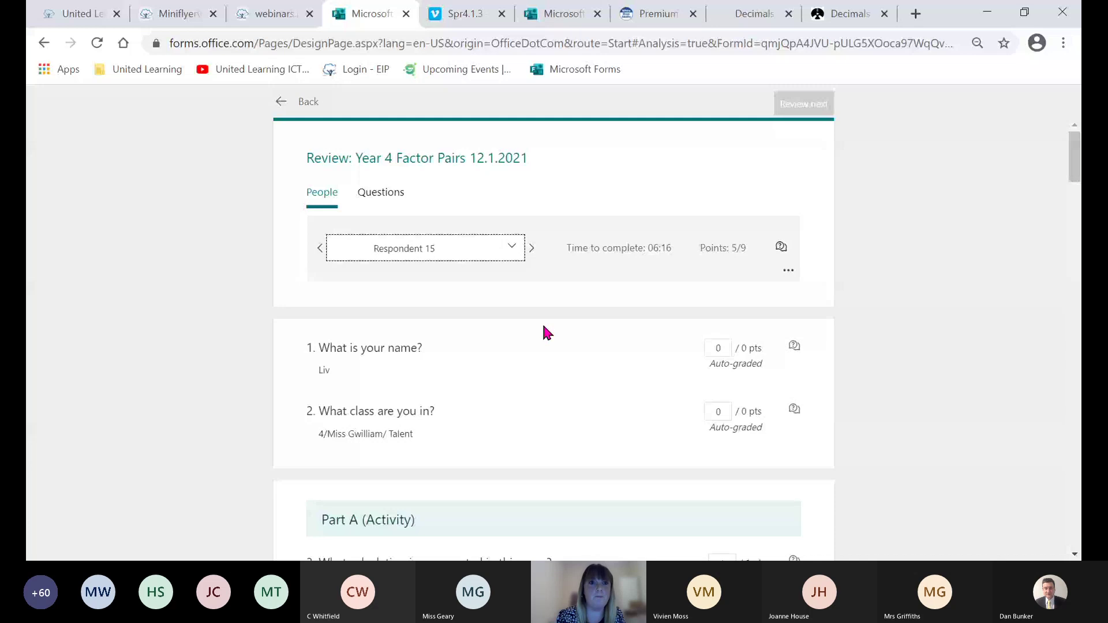
{"action": "left_click", "coordinate": [303, 103]}
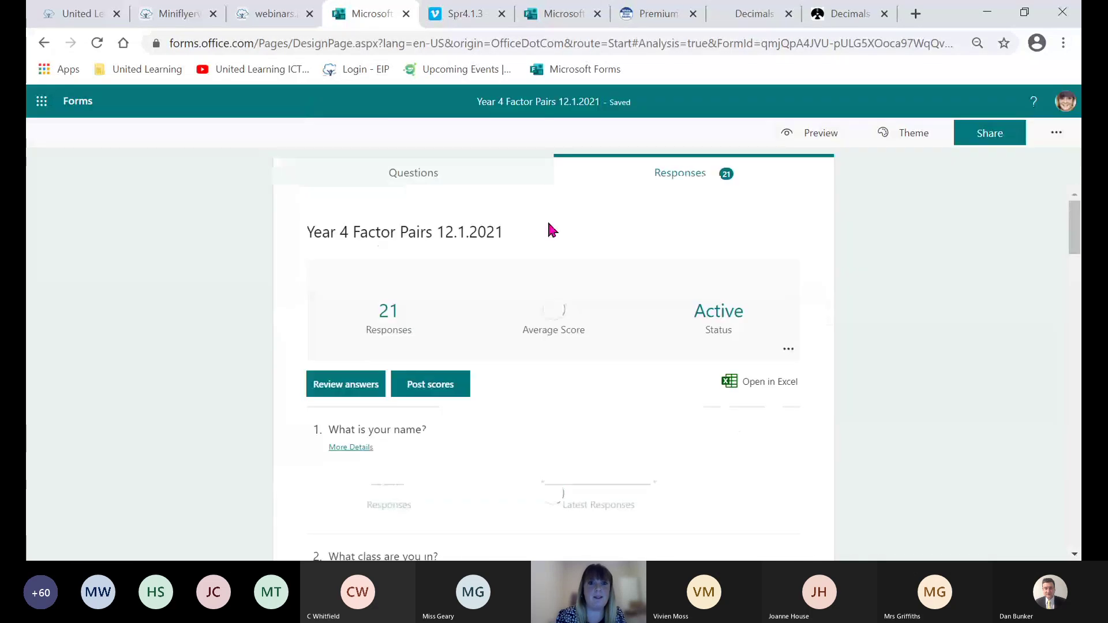
- Open question 3, "What calculation is represented in this array?", in the Year 4 Factor Pairs form for editing
{"action": "left_click", "coordinate": [396, 173]}
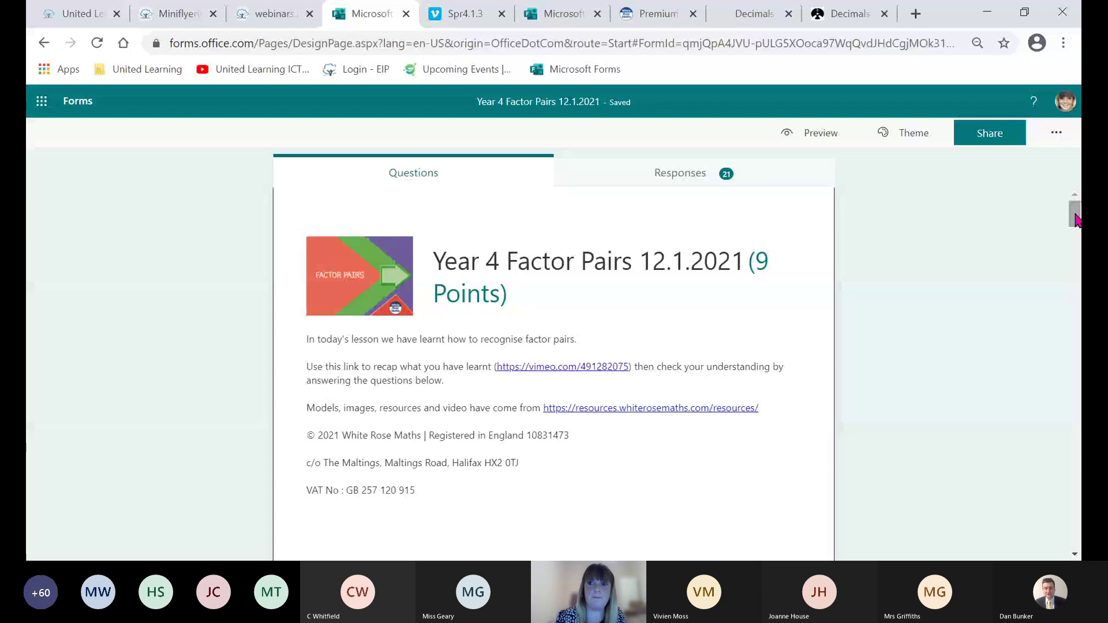
{"action": "left_click_drag", "start_coordinate": [1074, 223], "coordinate": [1077, 288]}
{"action": "left_click", "coordinate": [713, 319]}
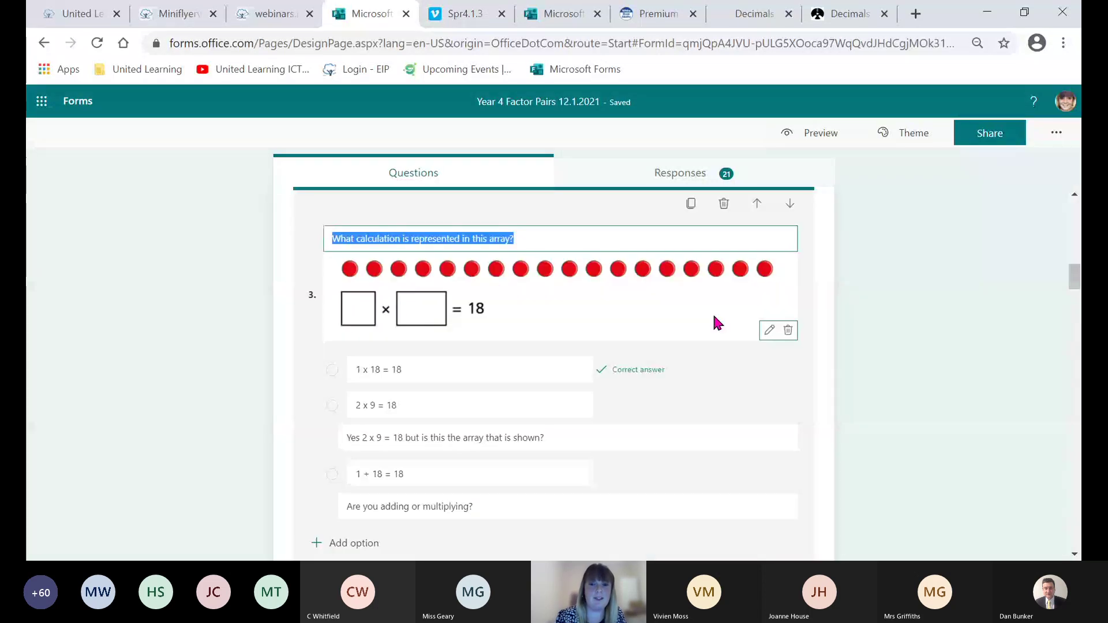
- Try question 3's array image at the small size, restore it to the large size and finish editing the question
{"action": "left_click", "coordinate": [768, 335]}
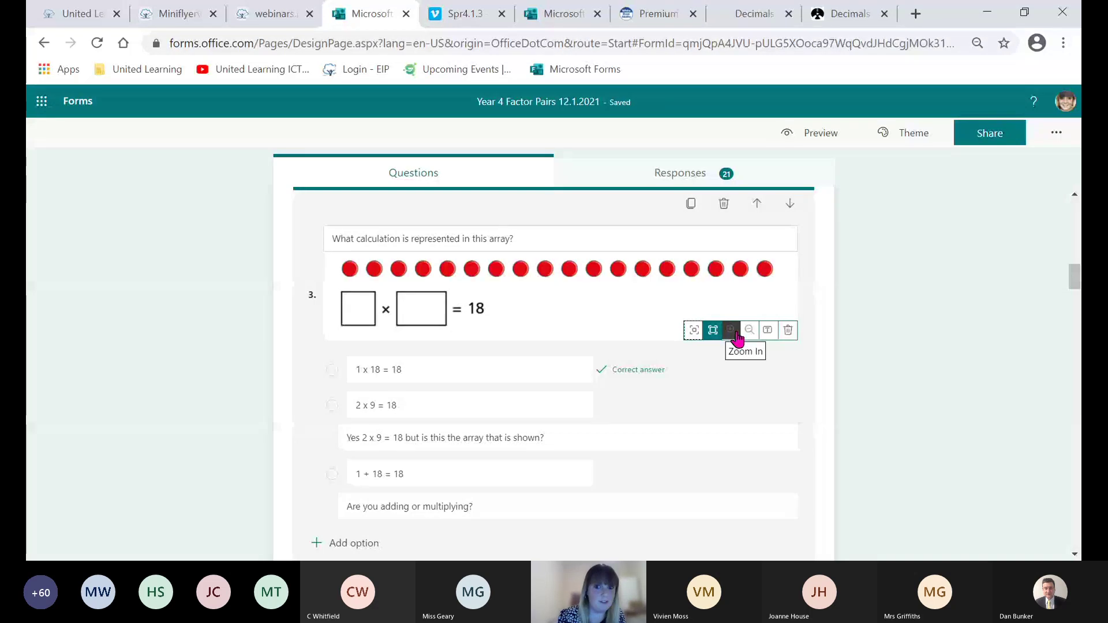
{"action": "left_click", "coordinate": [693, 333]}
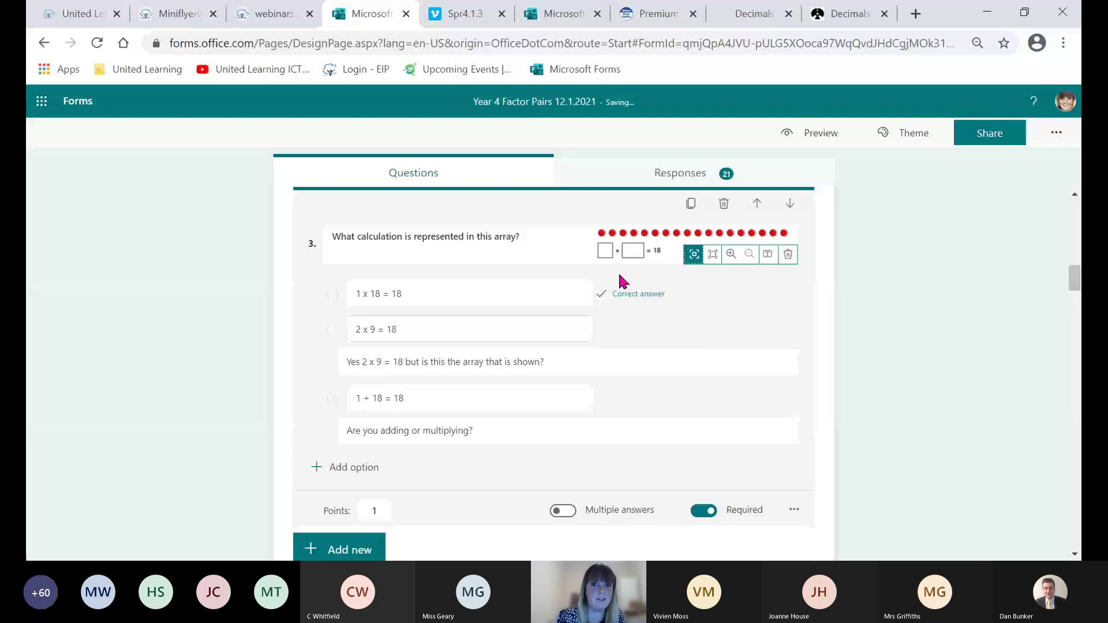
{"action": "left_click", "coordinate": [713, 254]}
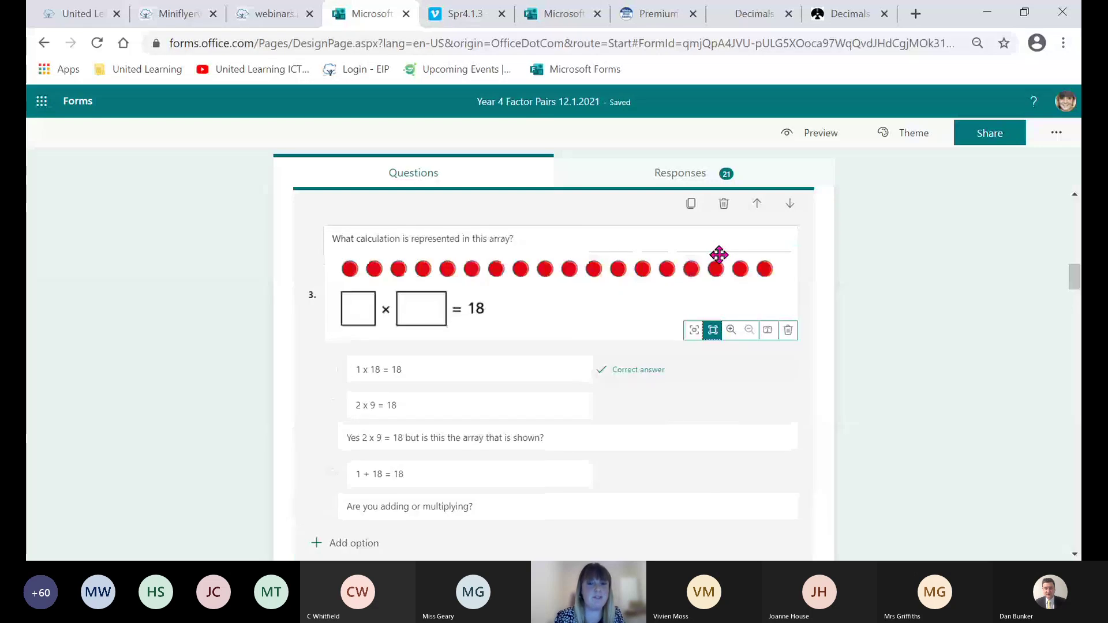
{"action": "left_click", "coordinate": [950, 247]}
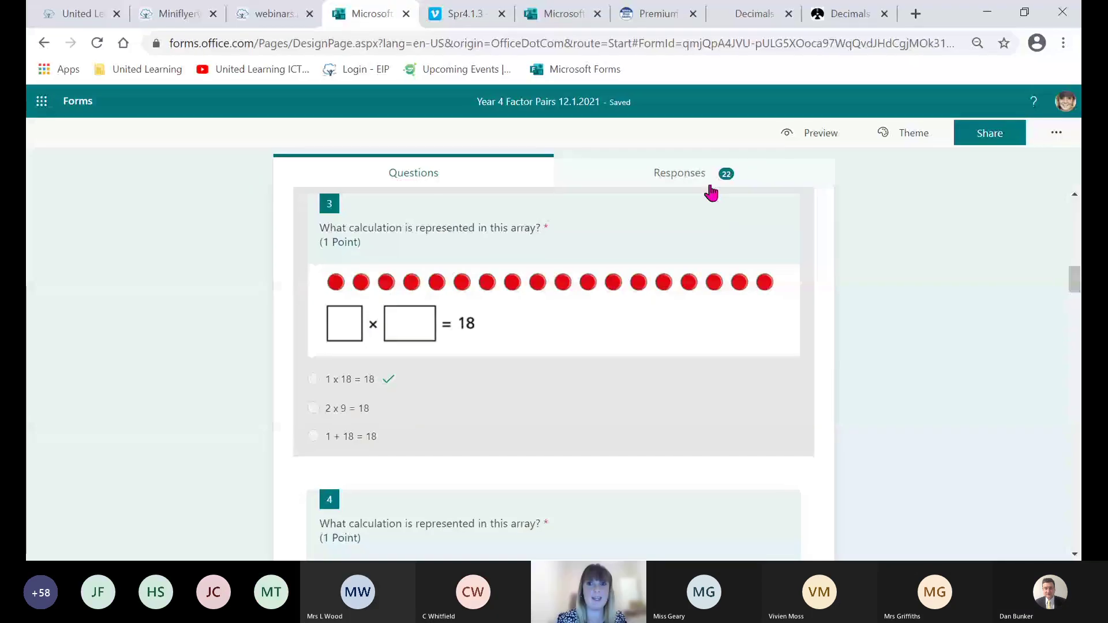
- Preview the Year 4 Factor Pairs form in computer view and look through its opening page to the end
{"action": "left_click", "coordinate": [824, 146]}
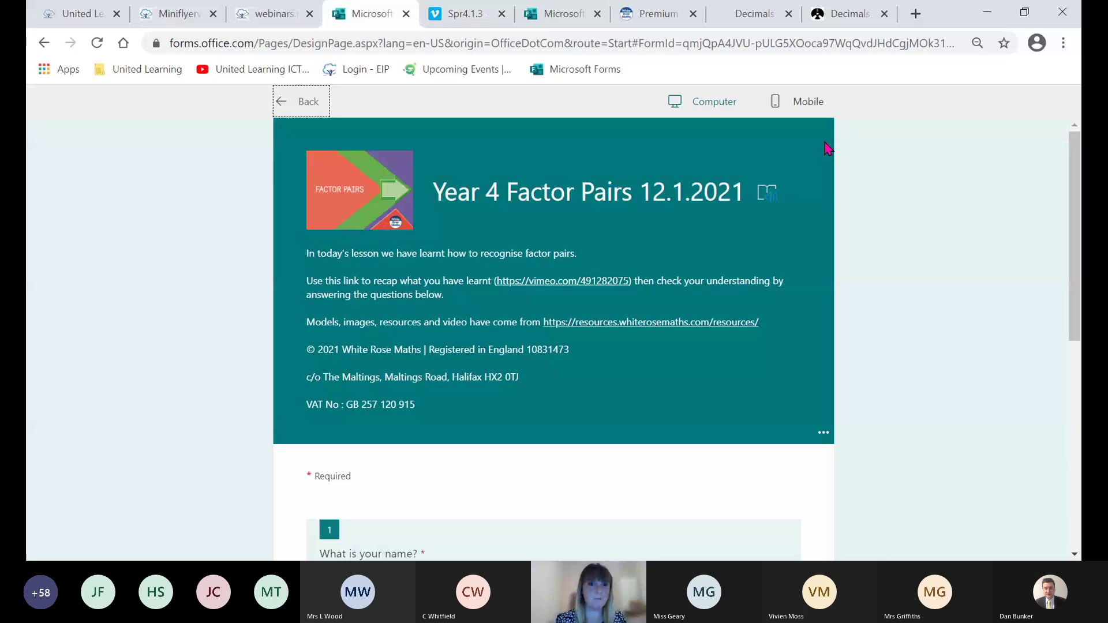
{"action": "left_click_drag", "start_coordinate": [1077, 168], "coordinate": [1080, 398]}
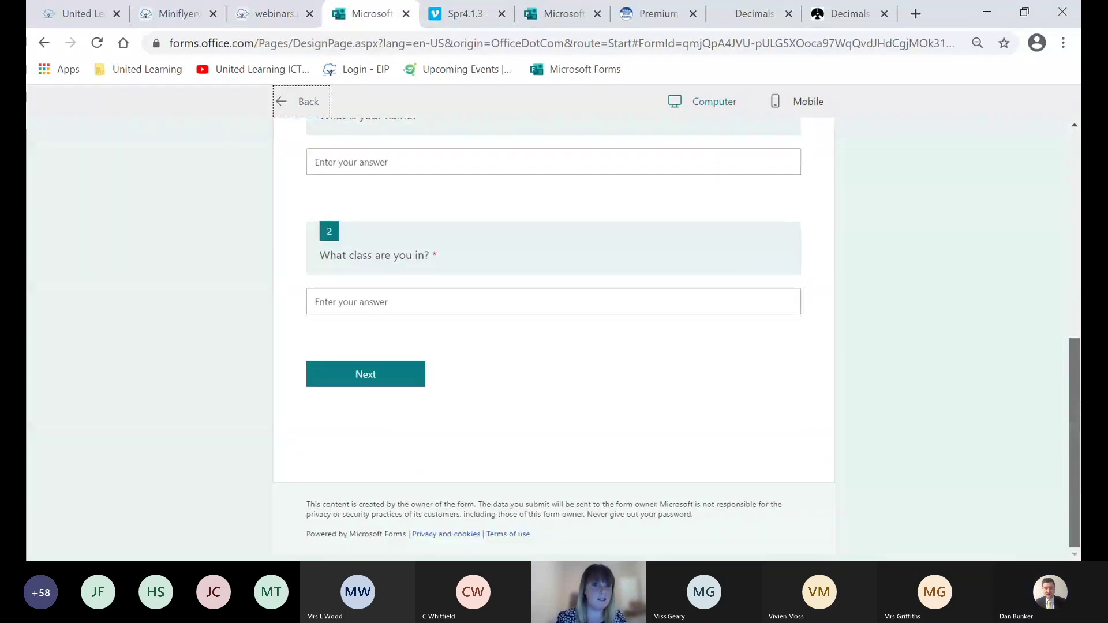
- Switch to the PowerPoint webinar presentation and go back through the slides to the slide 18 preview of marked answers to questions 3 and 4
{"action": "left_click", "coordinate": [744, 163]}
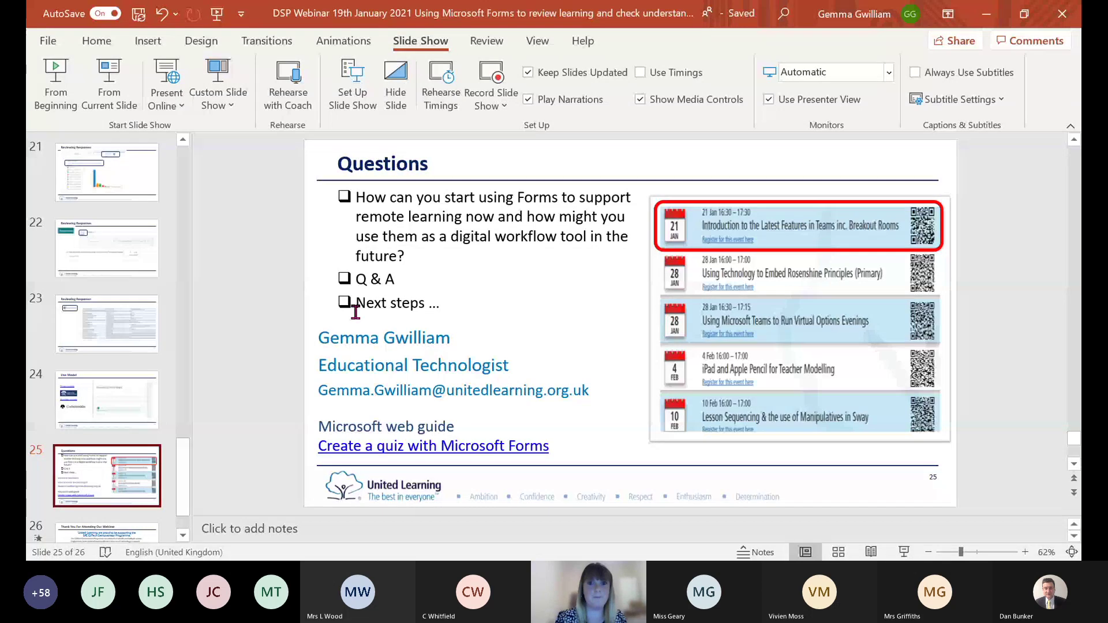
{"action": "left_click", "coordinate": [93, 196]}
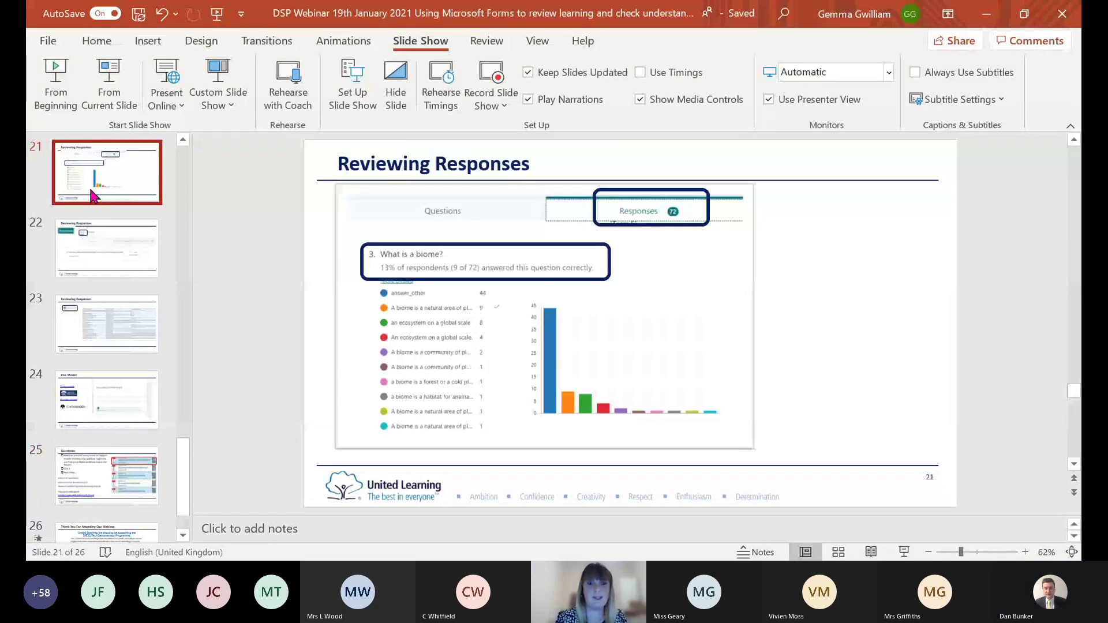
{"action": "key", "text": "Up"}
{"action": "key", "text": "Up"}
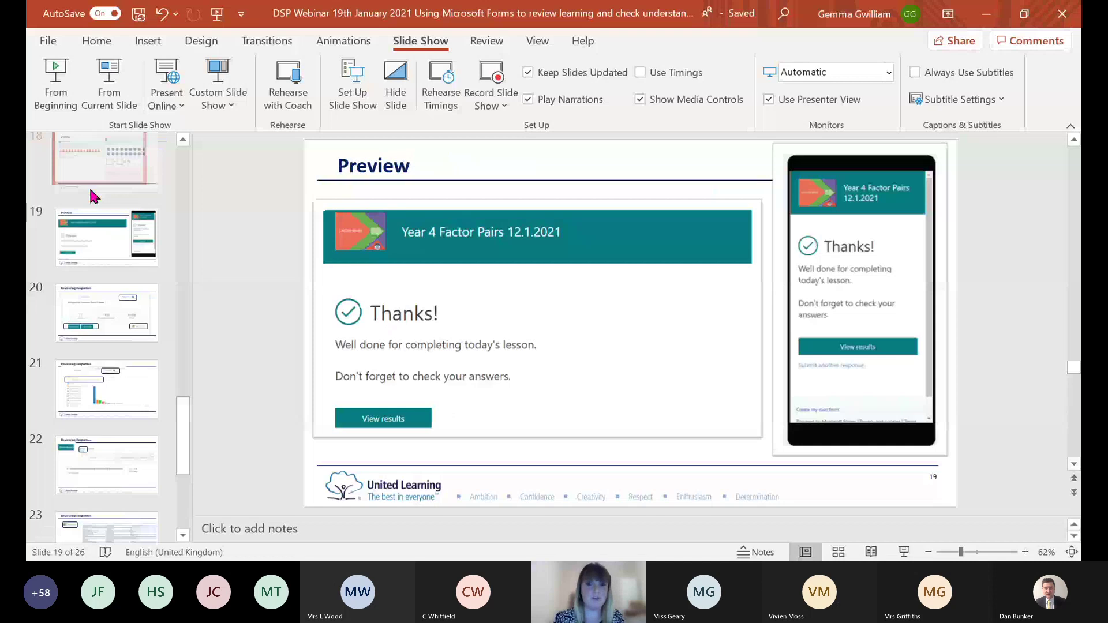
{"action": "key", "text": "Up"}
{"action": "key", "text": "Up"}
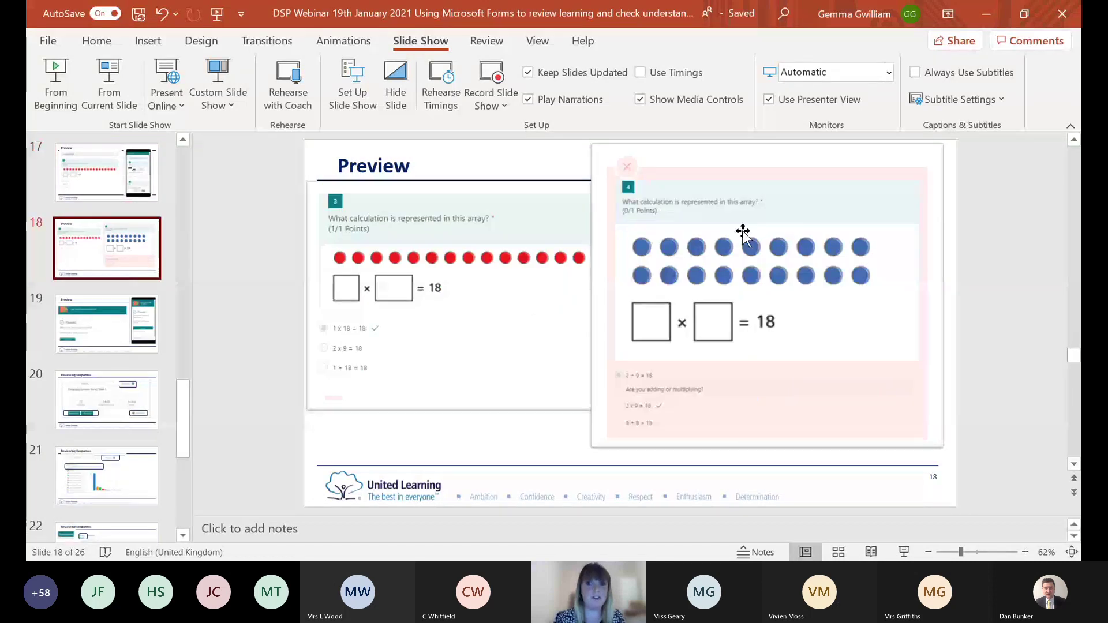